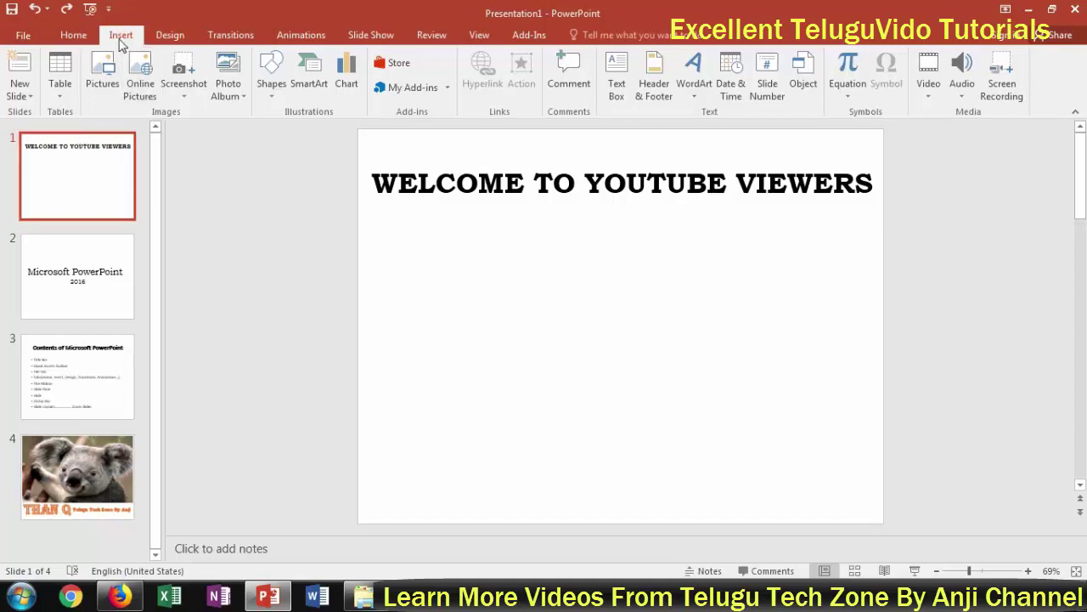
- Switch to the Home and Insert ribbons, then select slide 2, 'Microsoft PowerPoint 2016'
left_click(71, 34)
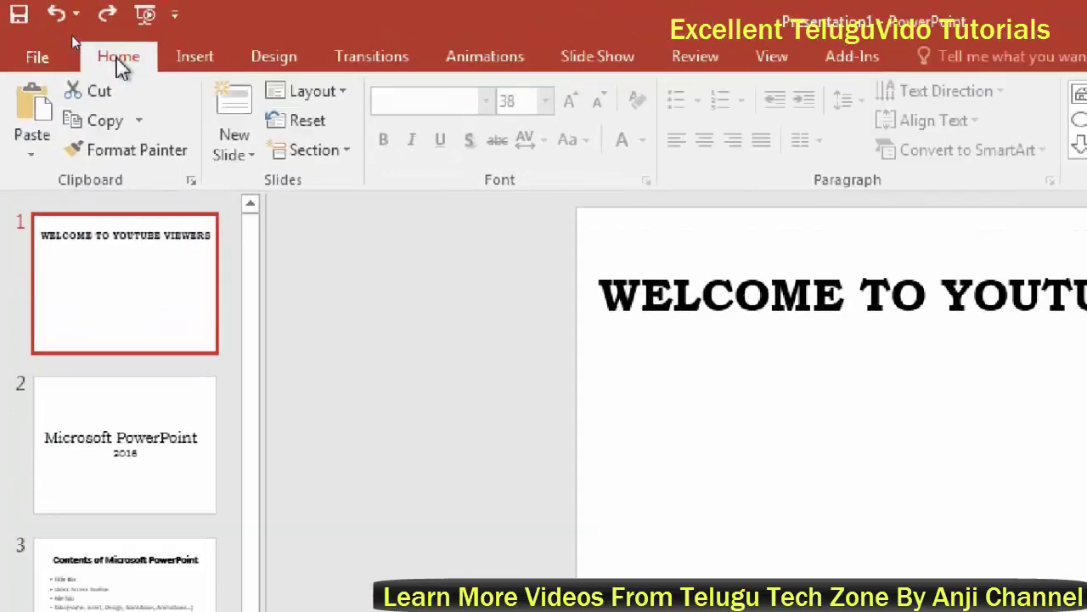
left_click(196, 60)
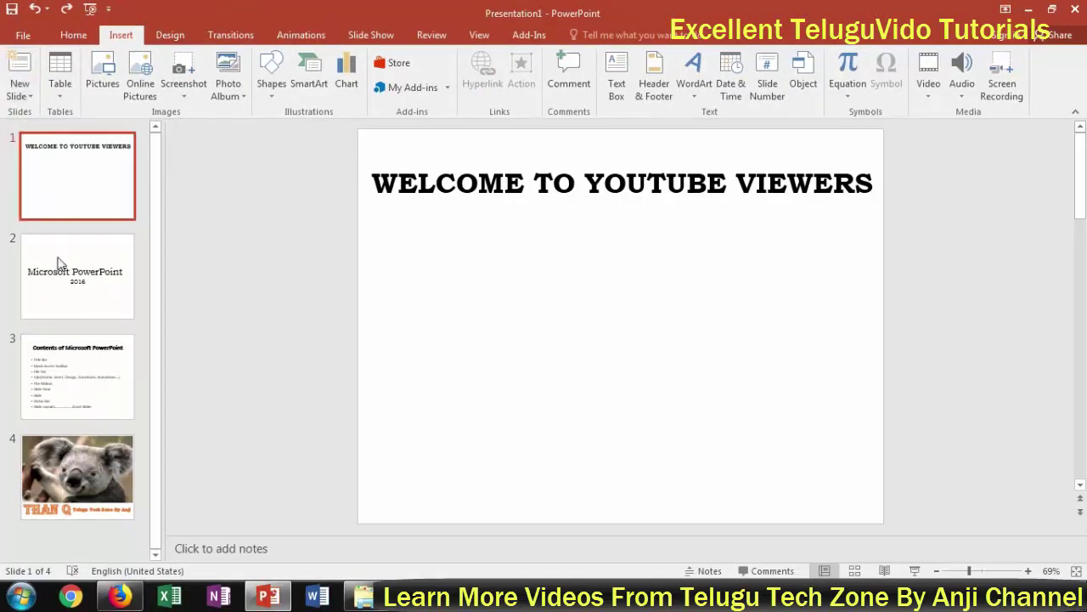
left_click(118, 289)
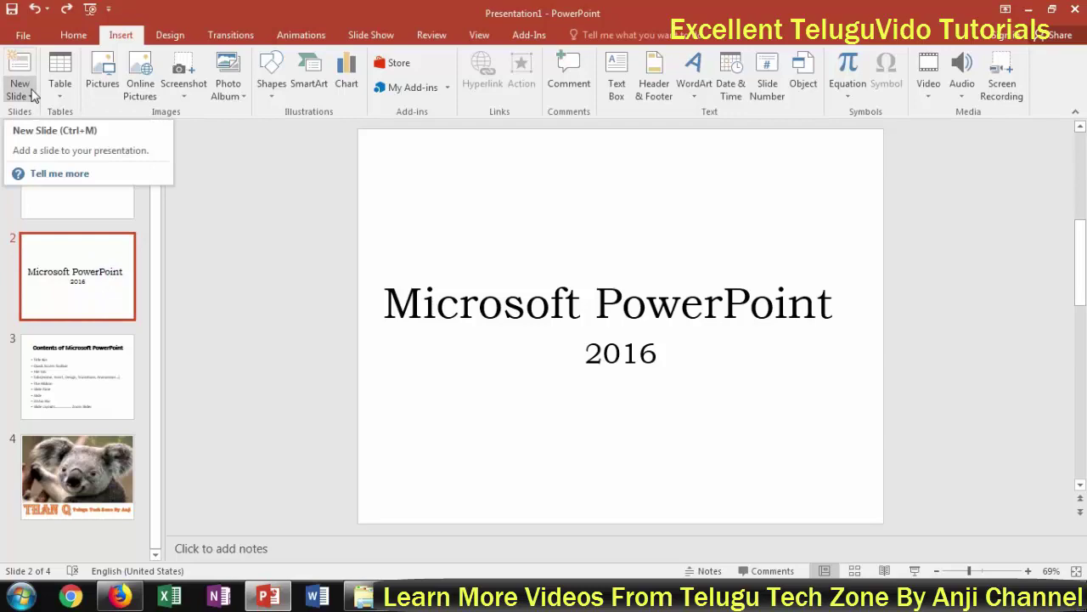
- Add a Content with Caption slide after slide 2 and review it
left_click(36, 100)
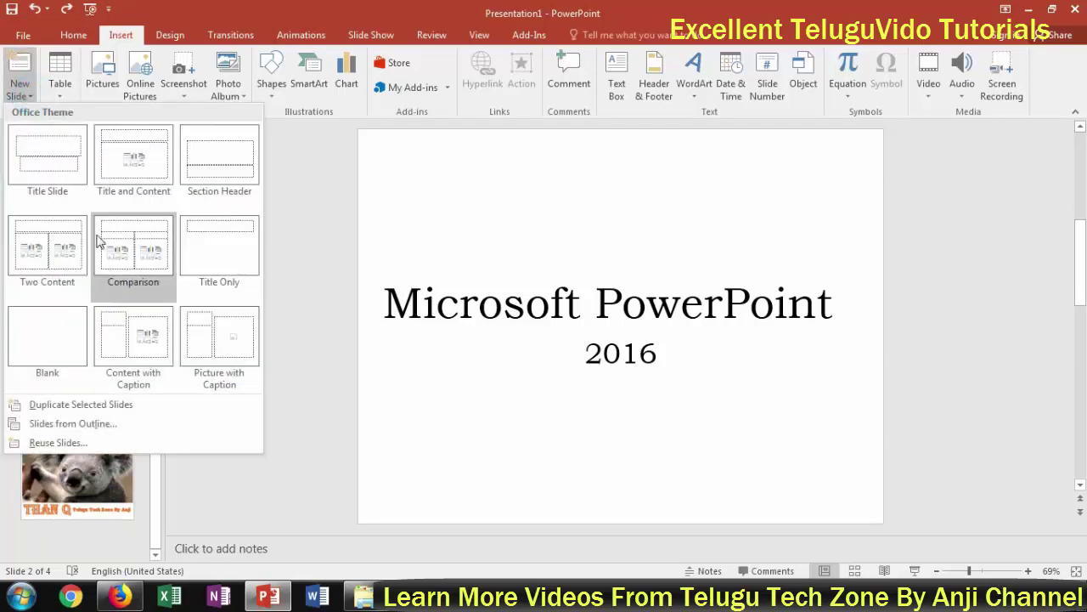
left_click(136, 339)
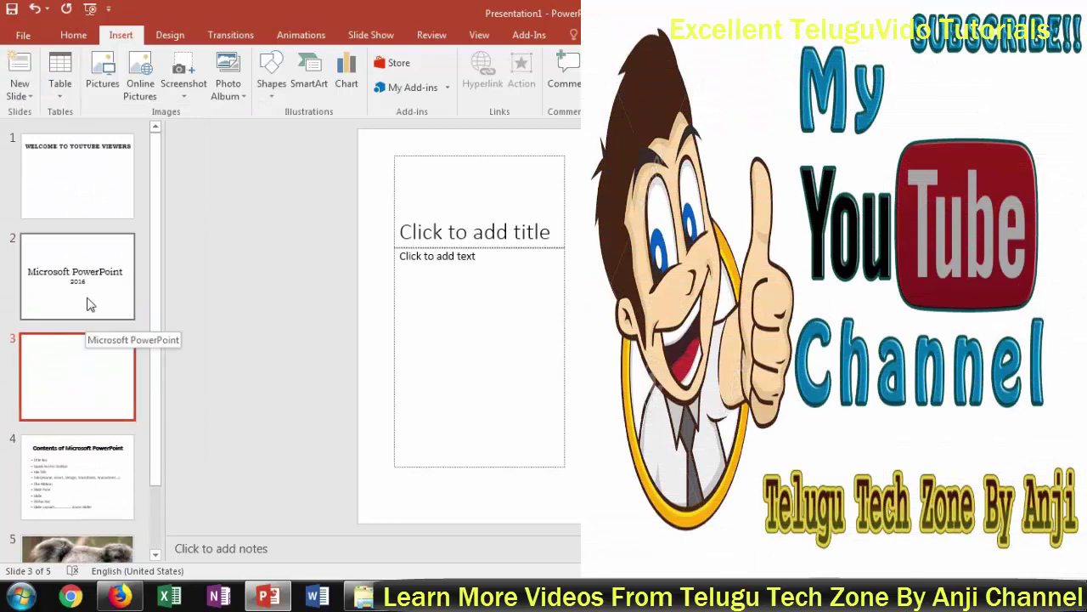
left_click(91, 291)
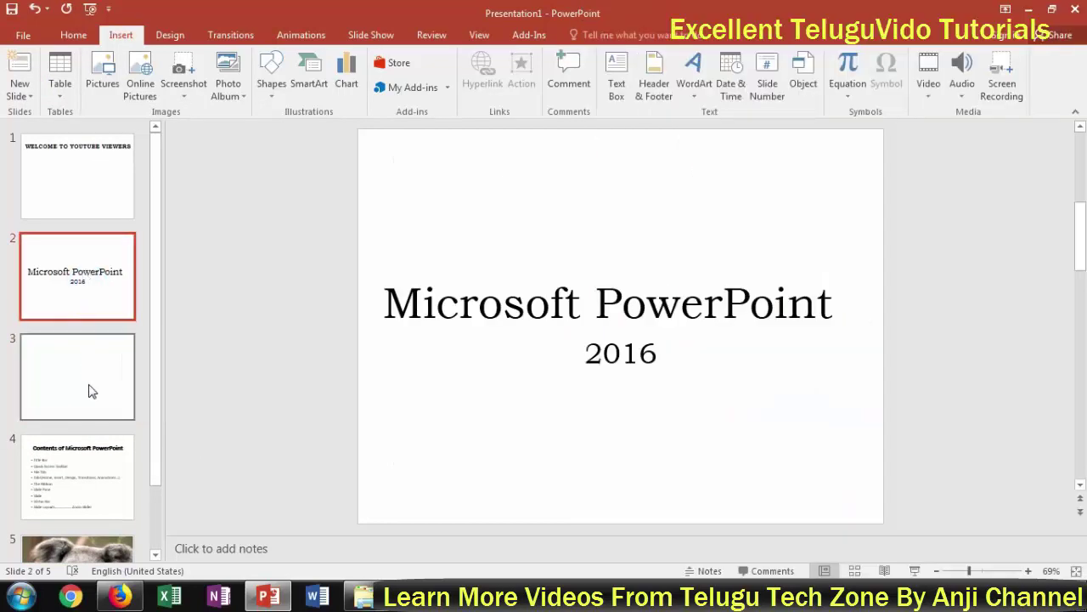
left_click(92, 391)
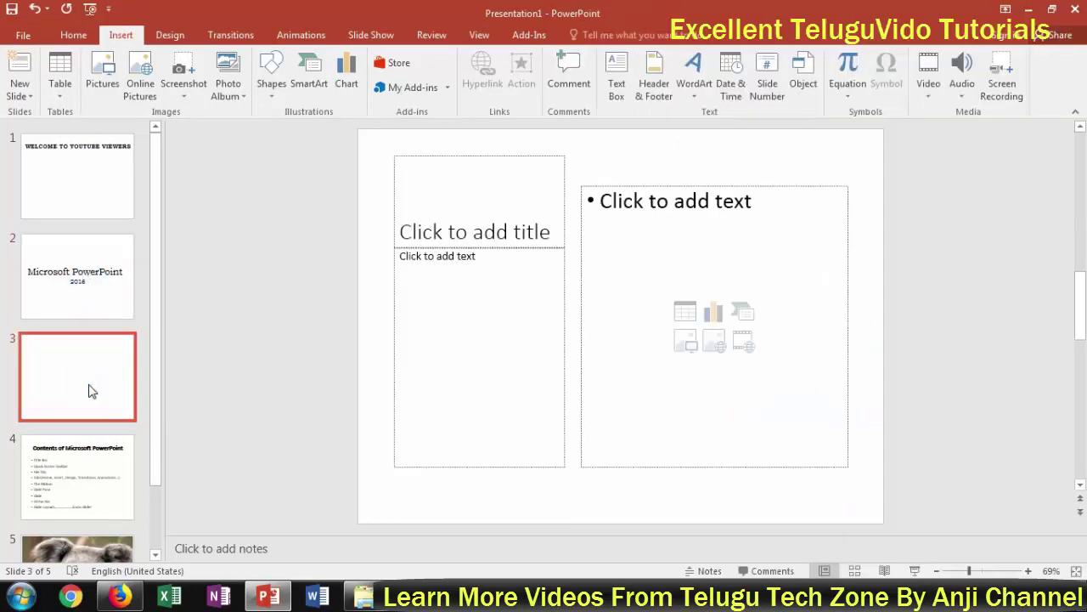
- Dismiss the New Slide layout list unused and delete the new slide 3
left_click(73, 35)
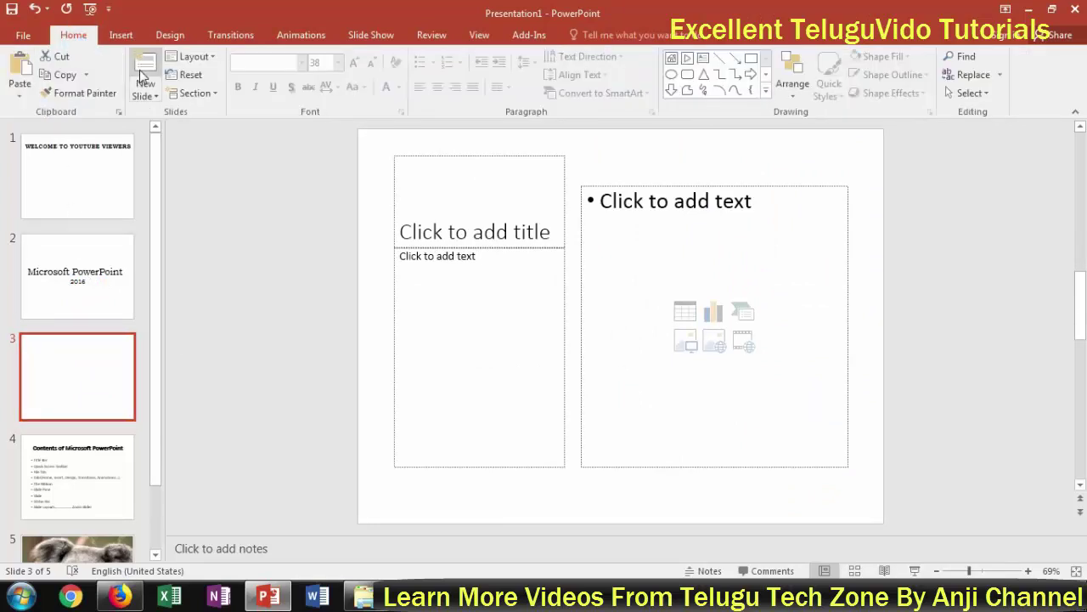
left_click(153, 97)
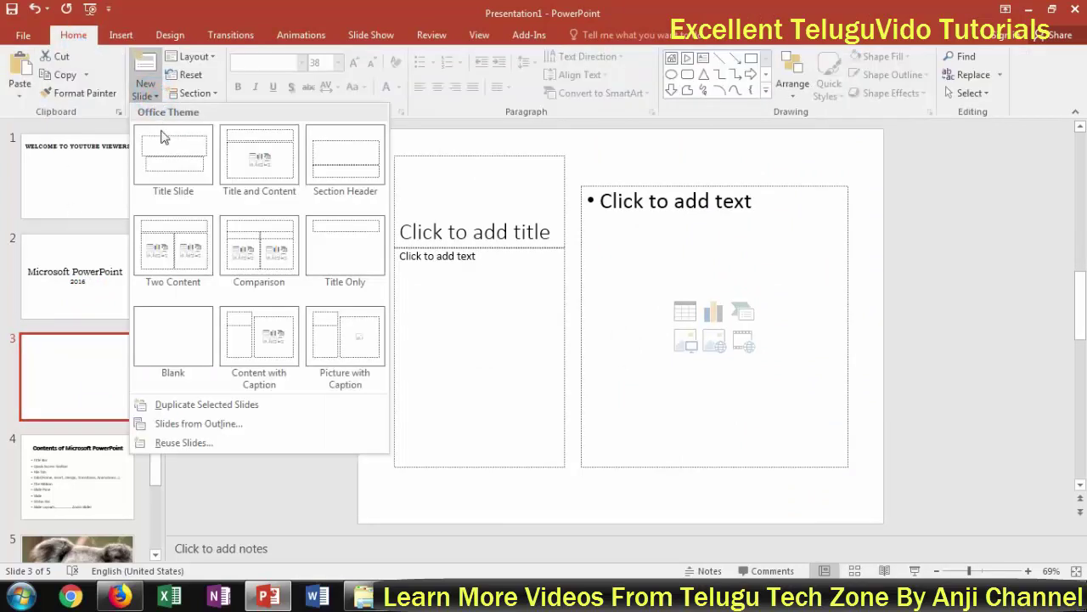
left_click(156, 94)
left_click(126, 37)
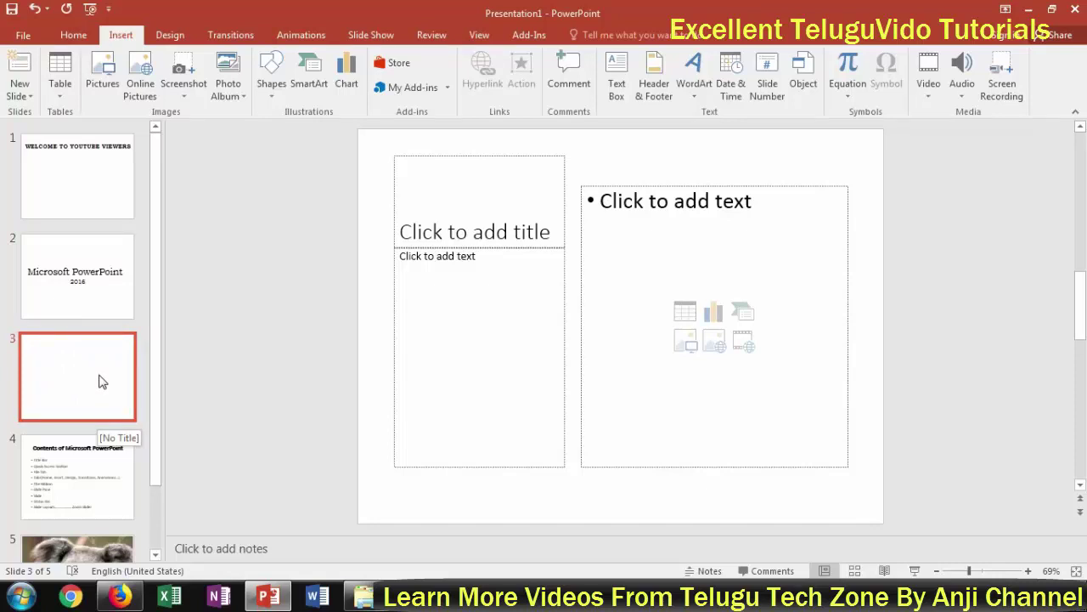
key("Delete")
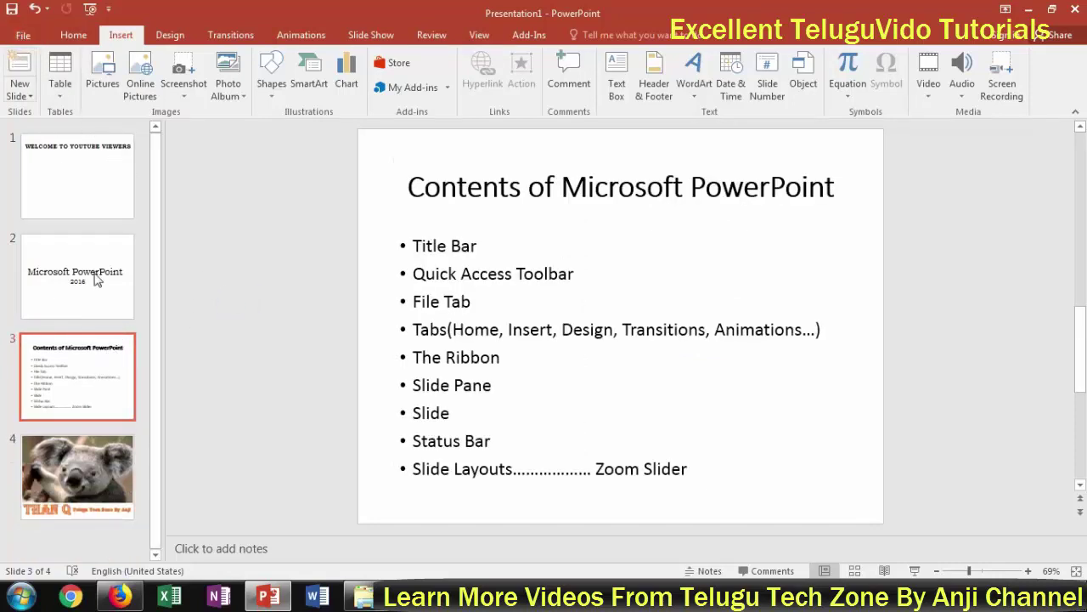
- Add a Blank layout slide 5 after the koala slide and bring up the Table options
left_click(115, 538)
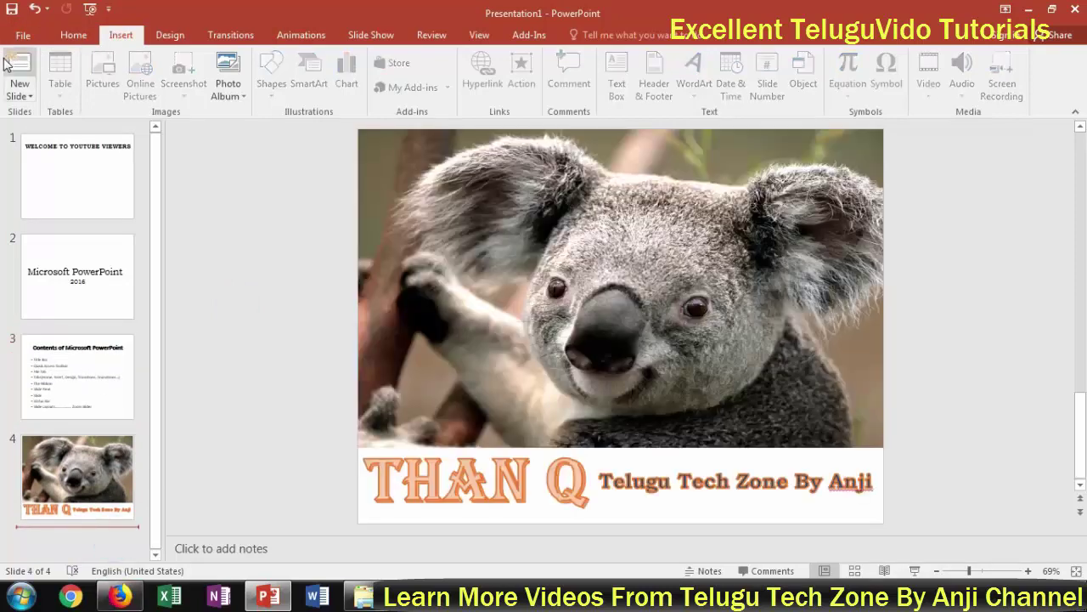
left_click(19, 93)
left_click(98, 488)
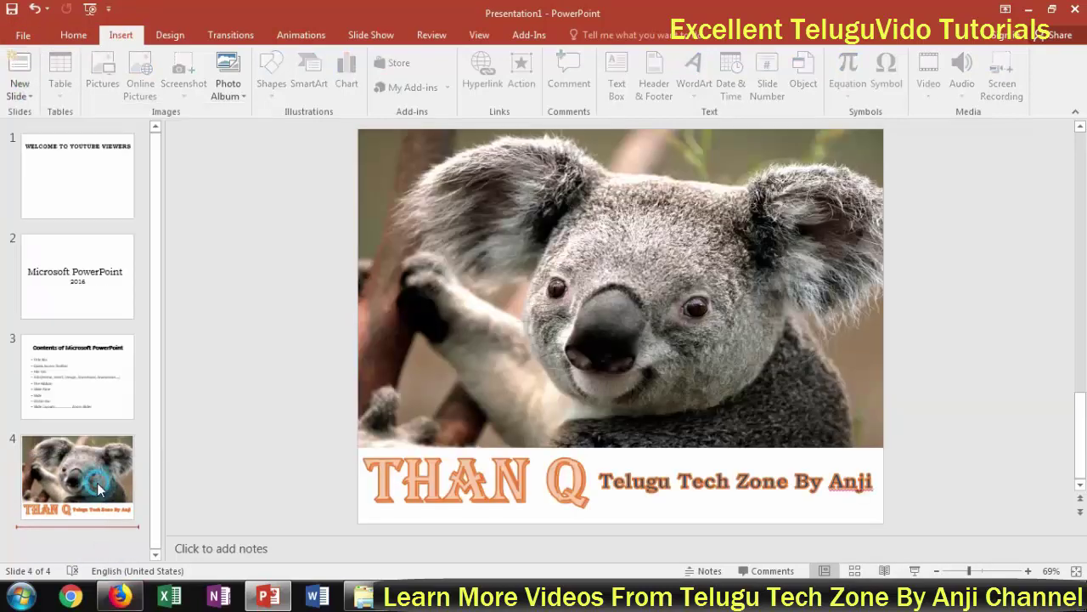
left_click(19, 92)
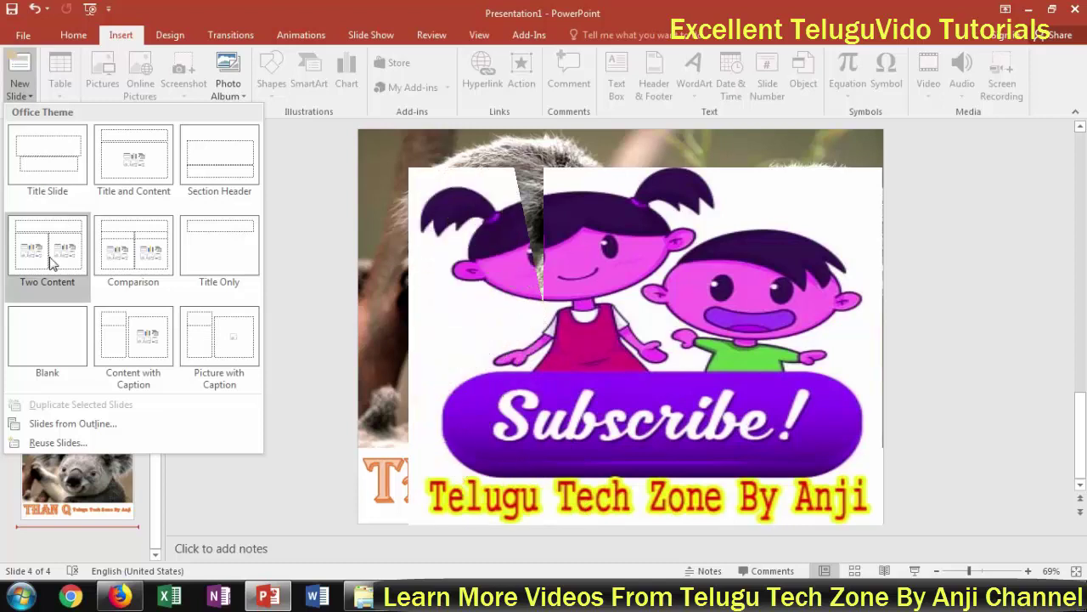
left_click(47, 335)
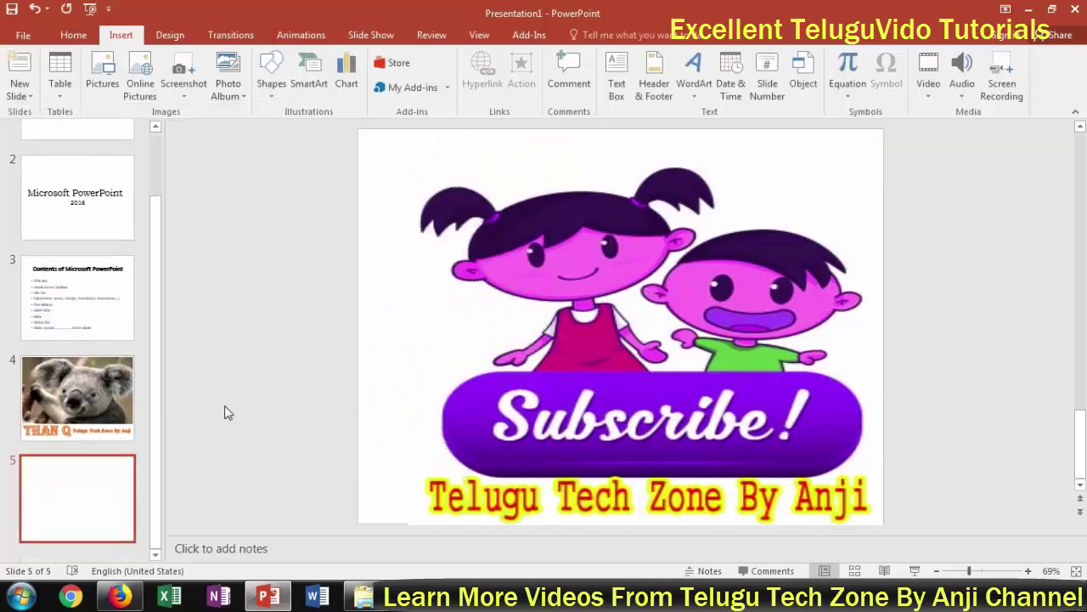
left_click(495, 258)
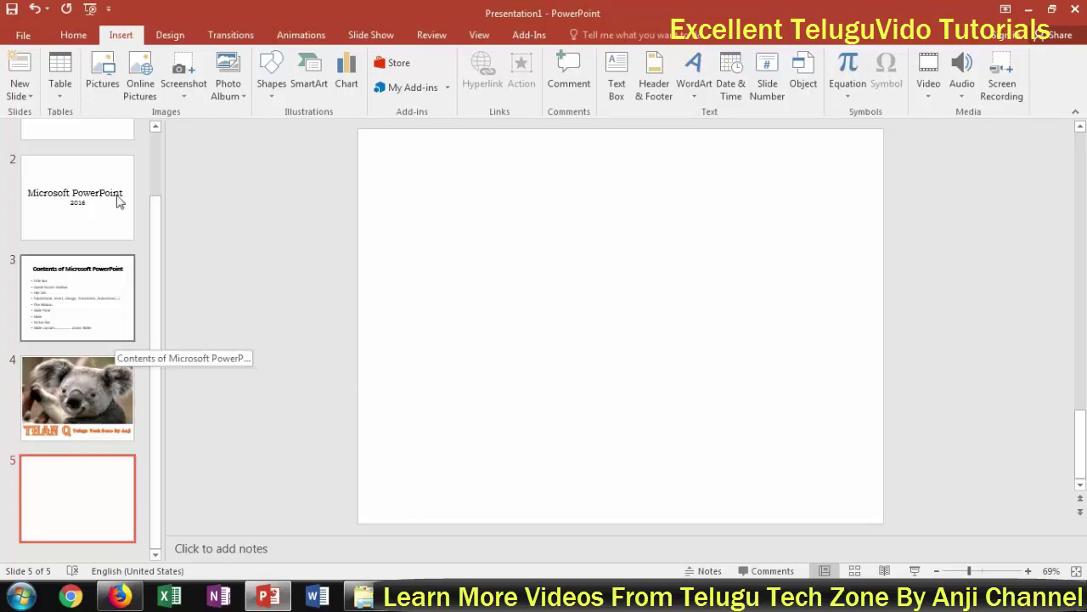
left_click(60, 89)
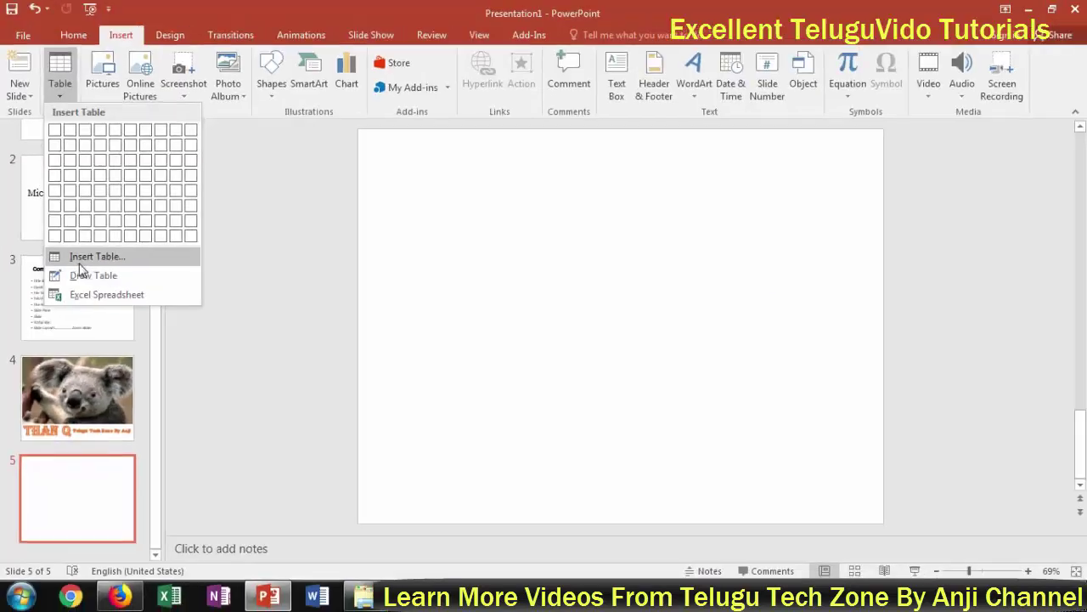
- Insert a 4-column, 2-row table on slide 5 through Insert Table
left_click(78, 258)
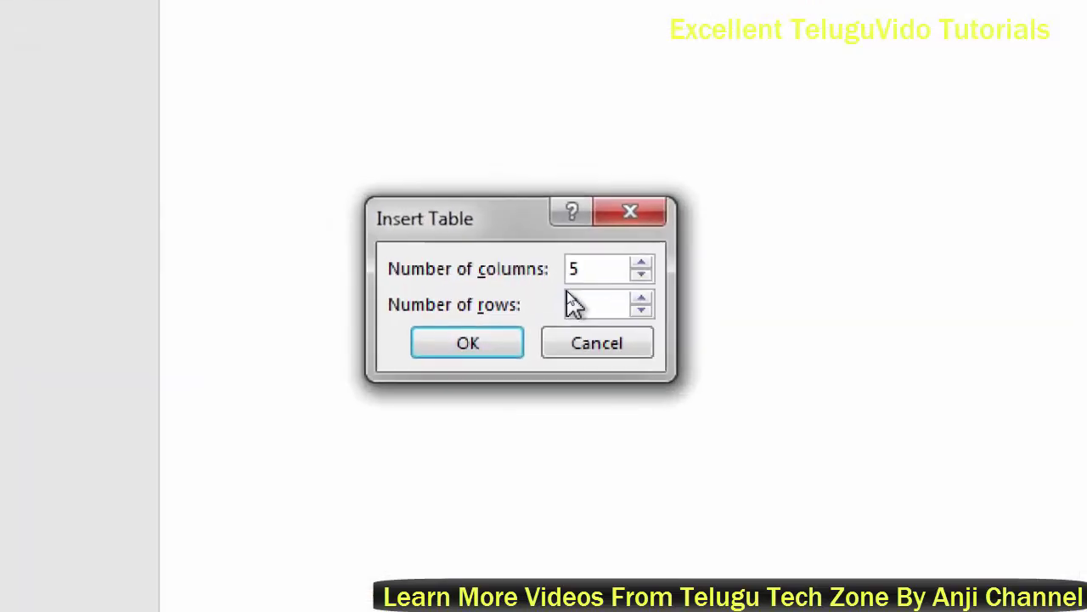
type("2")
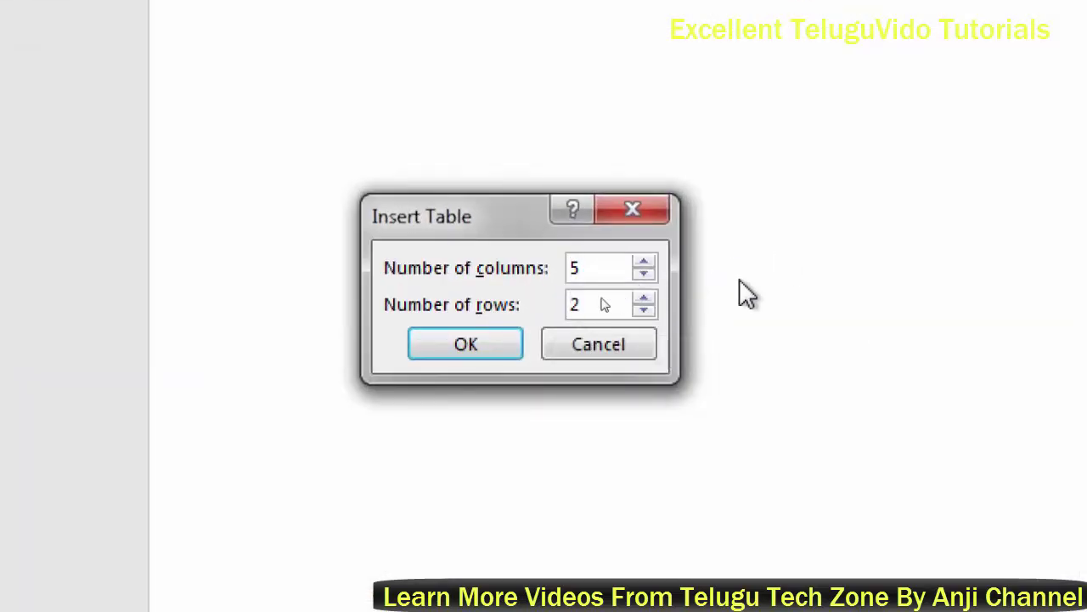
left_click(599, 270)
left_click(639, 274)
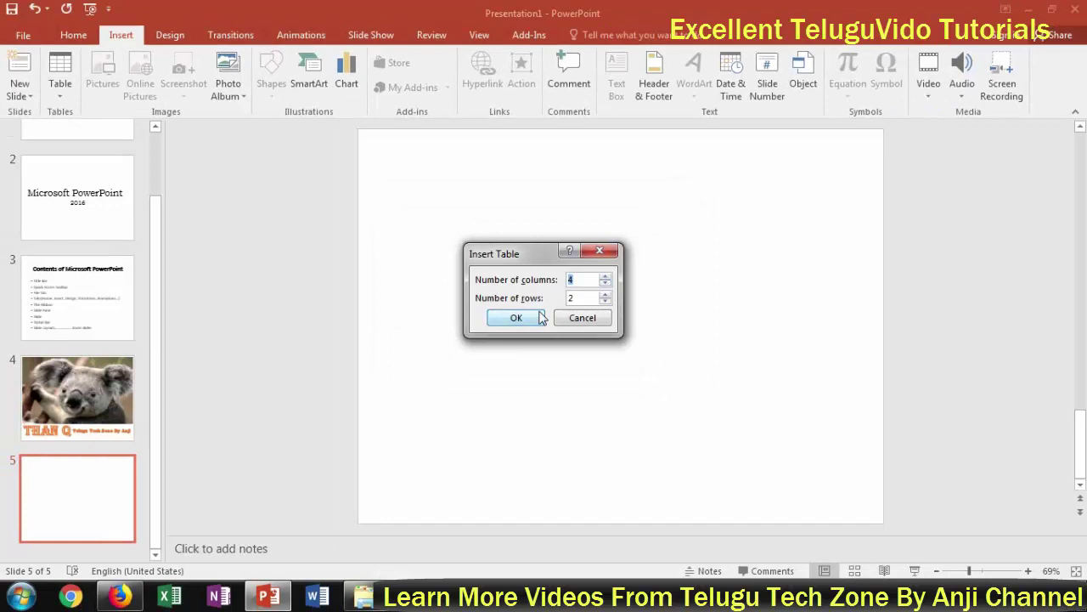
left_click(534, 317)
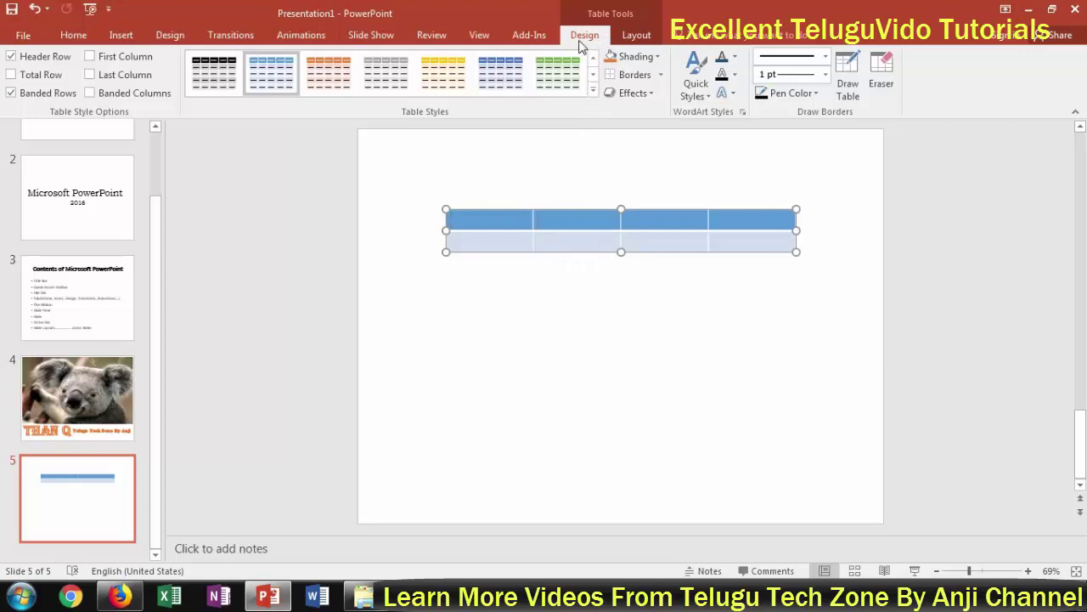
- Apply No Style, No Grid, then No Style, Table Grid to the table
left_click(637, 37)
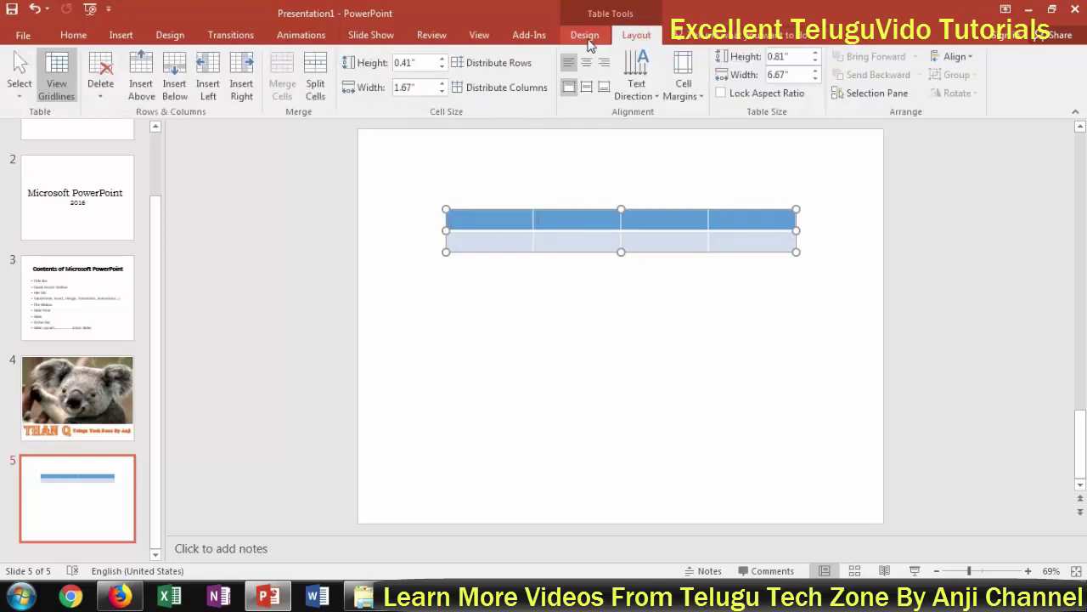
left_click(586, 37)
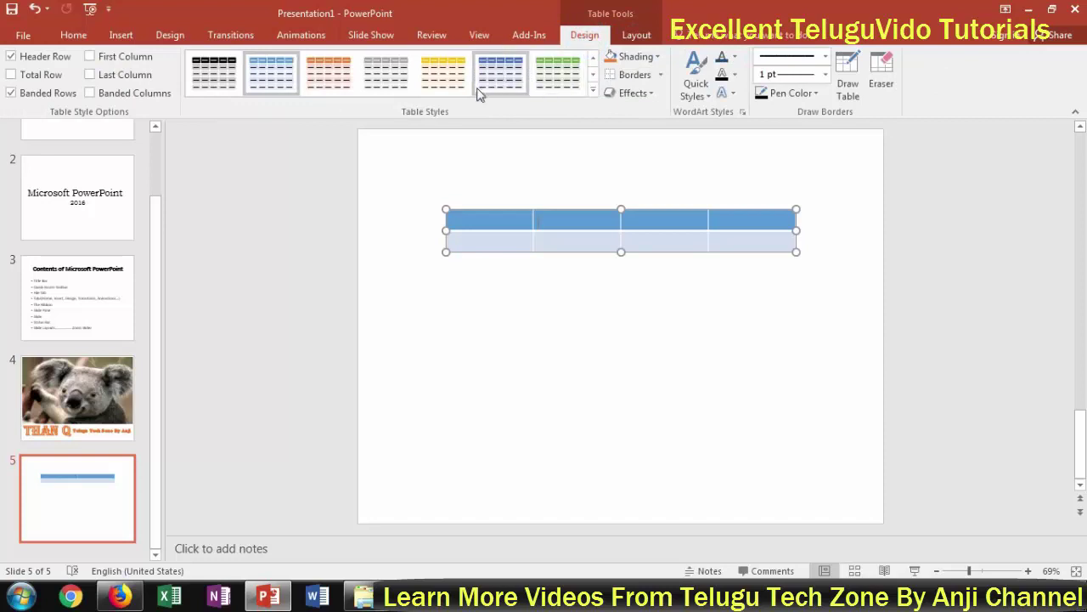
left_click(594, 92)
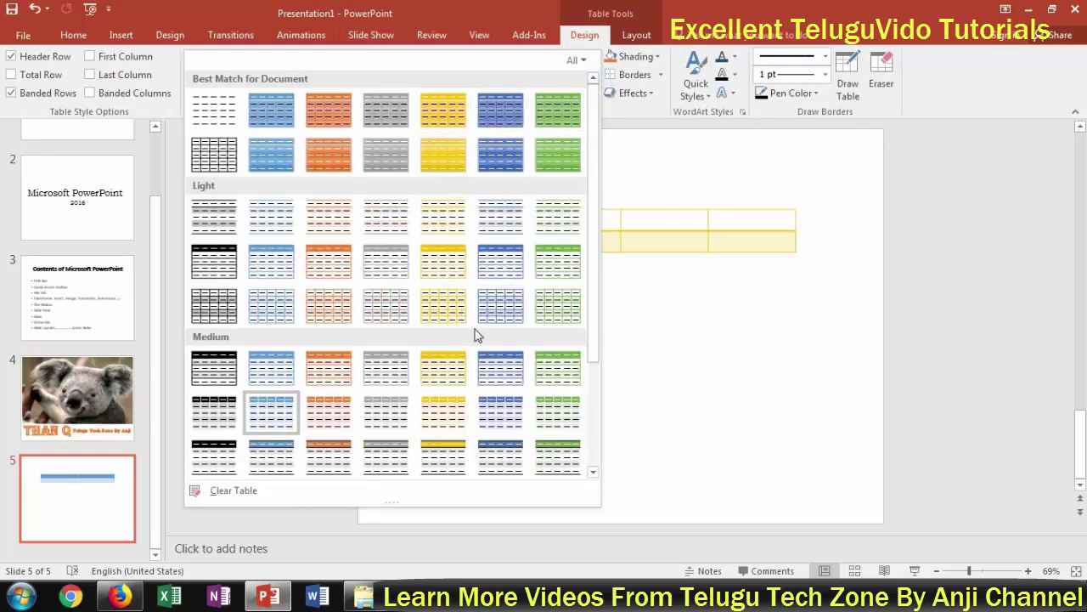
left_click(196, 109)
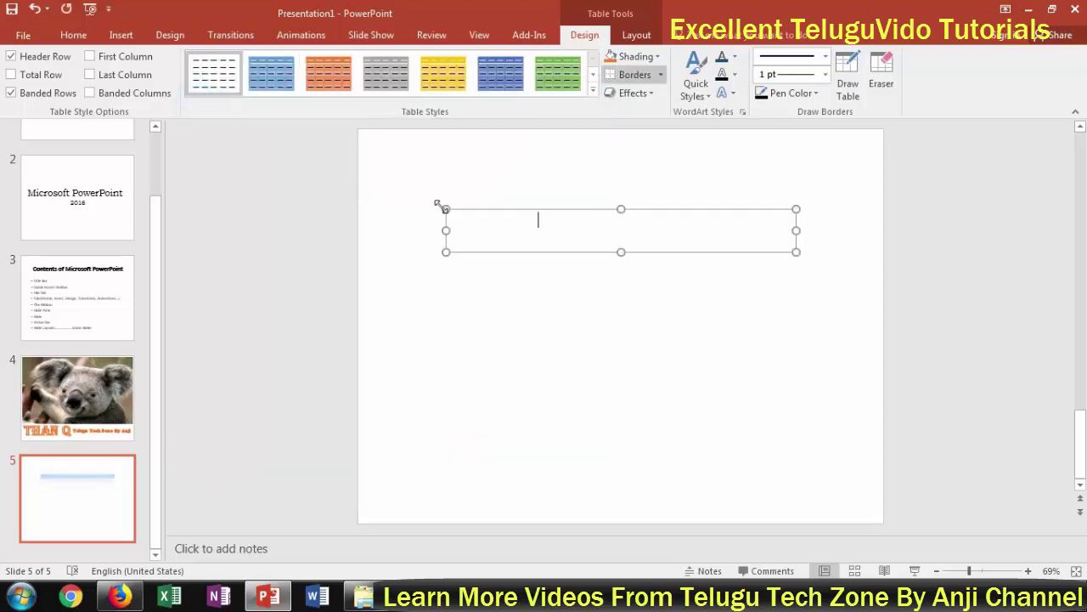
left_click(593, 92)
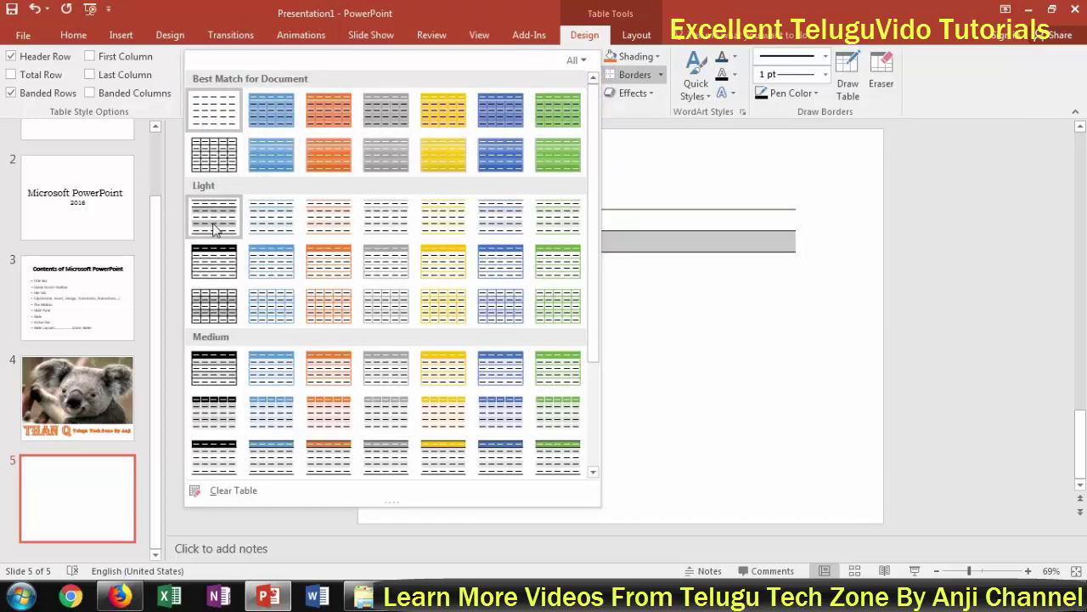
left_click(216, 153)
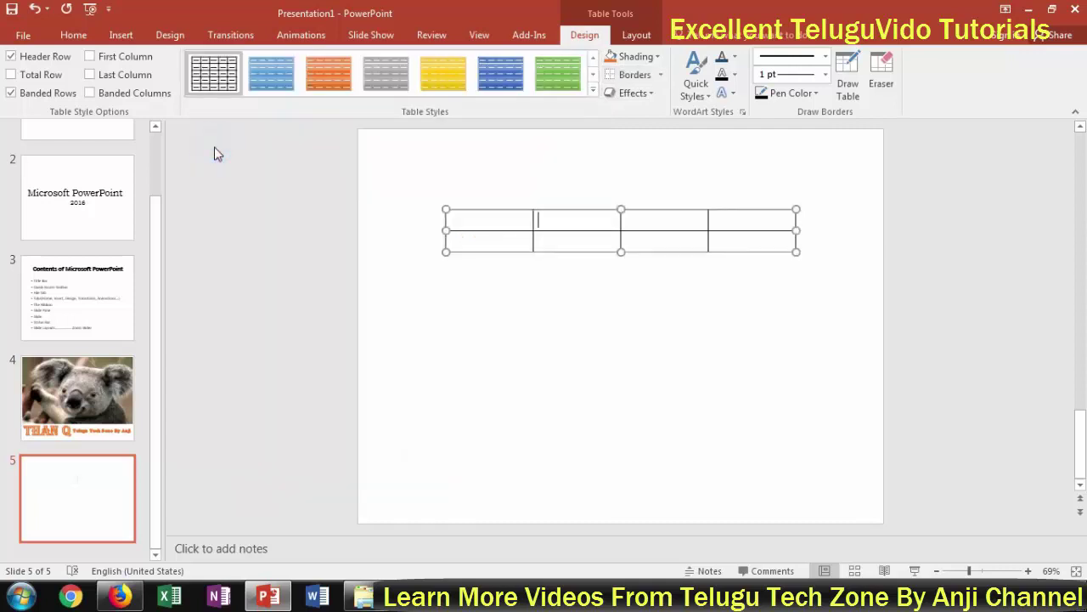
left_click(498, 222)
- Enter headers Slno, Name, Address, Ph and the first record, adding blank rows with Tab
type("Slno")
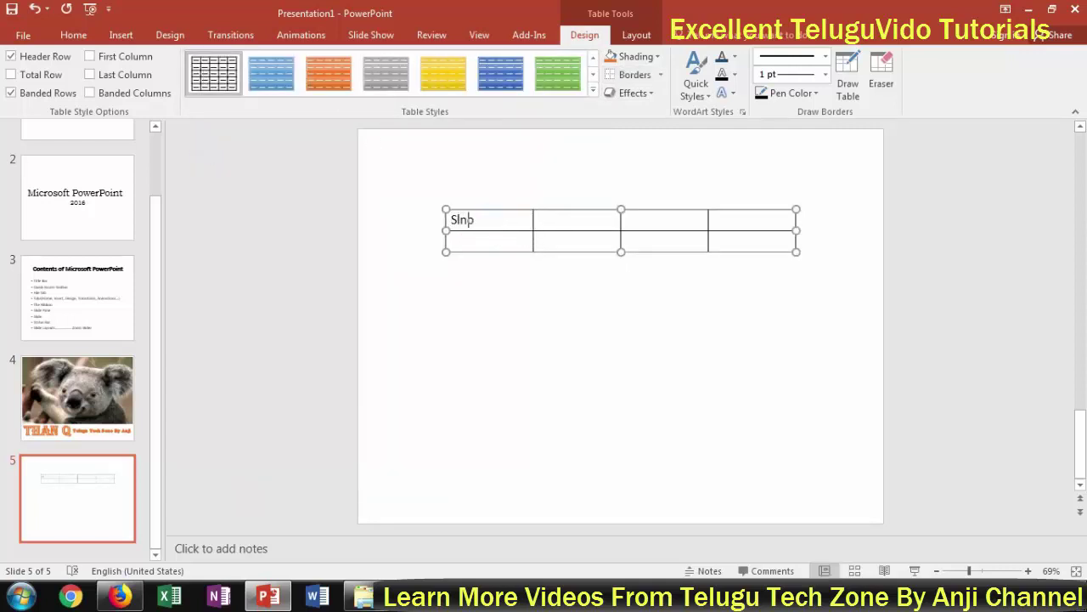
key("Tab")
type("Na")
type("Add")
type("P")
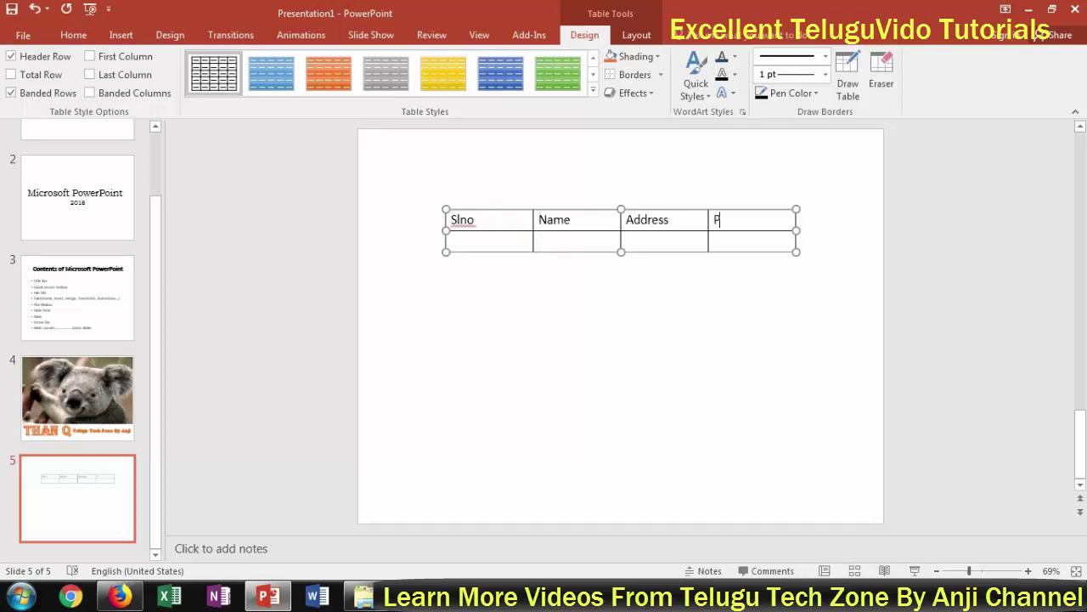
type("h")
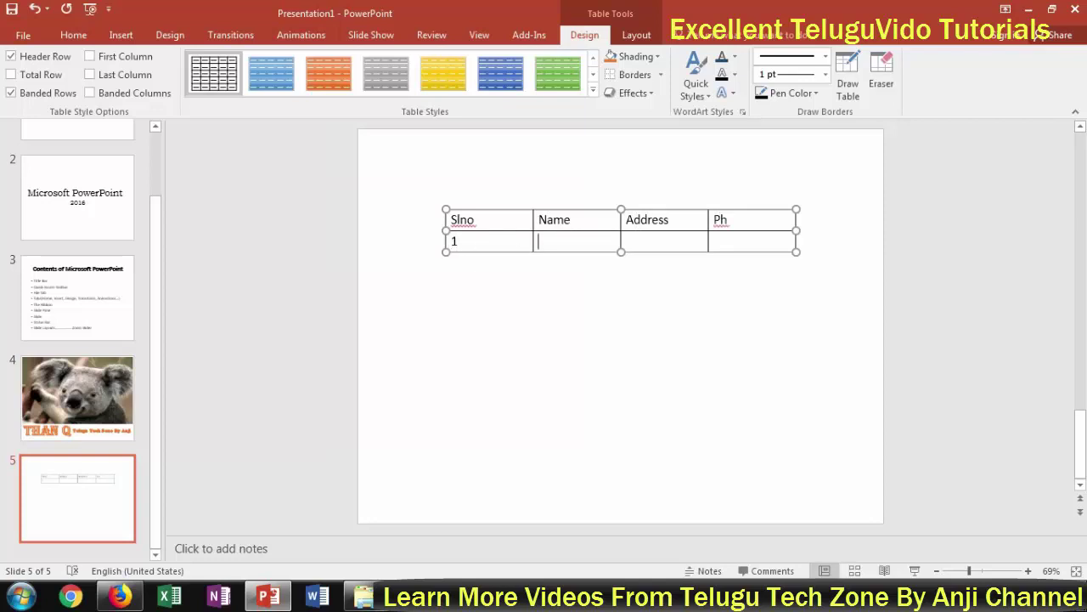
type("An")
type("Anant")
left_click(714, 241)
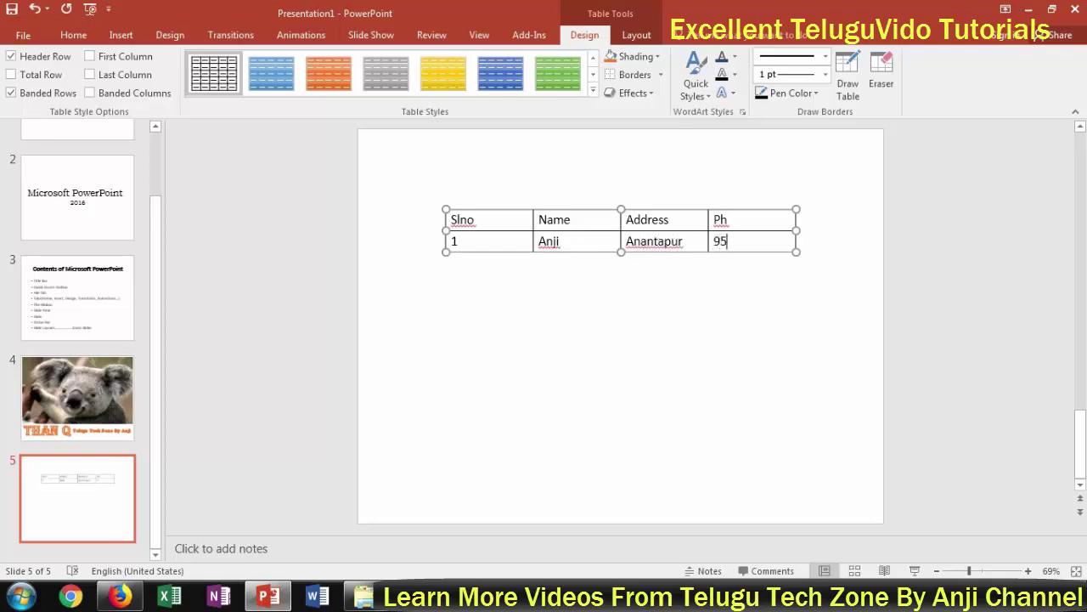
key("Tab")
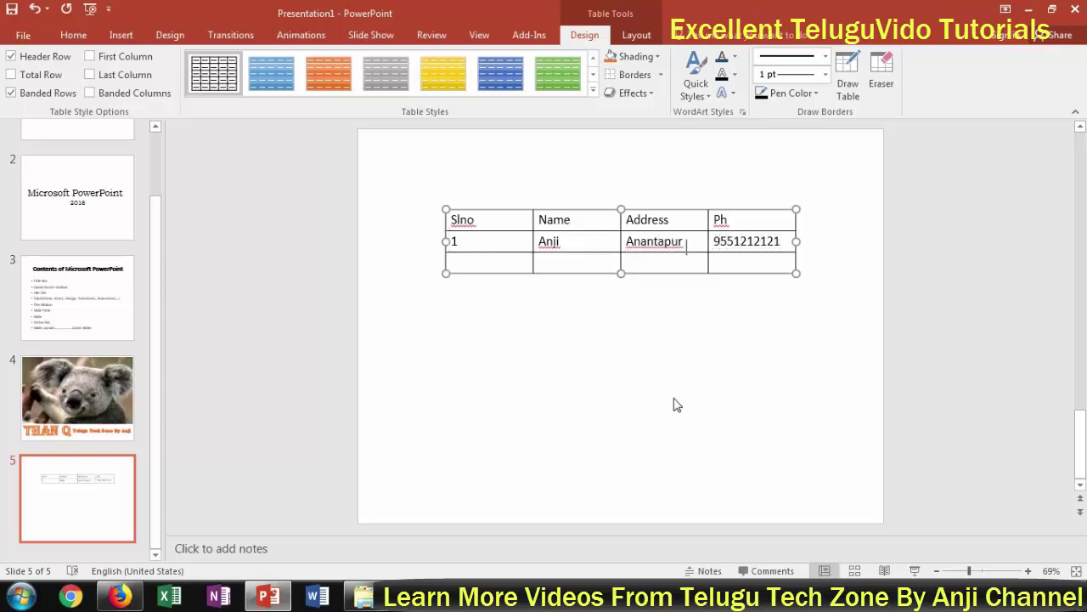
key("Tab")
key("Tab")
key("Tab")
key("Tab")
key("Tab")
key("Tab")
key("Tab")
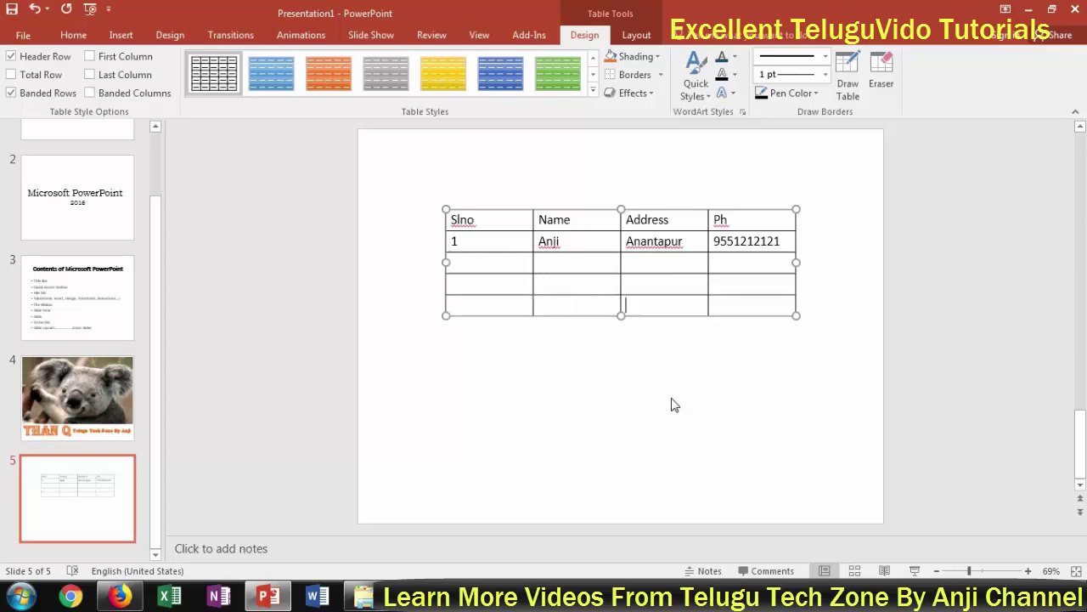
- Add two columns beside the Ph column using Insert Right and Insert Left
left_click(637, 35)
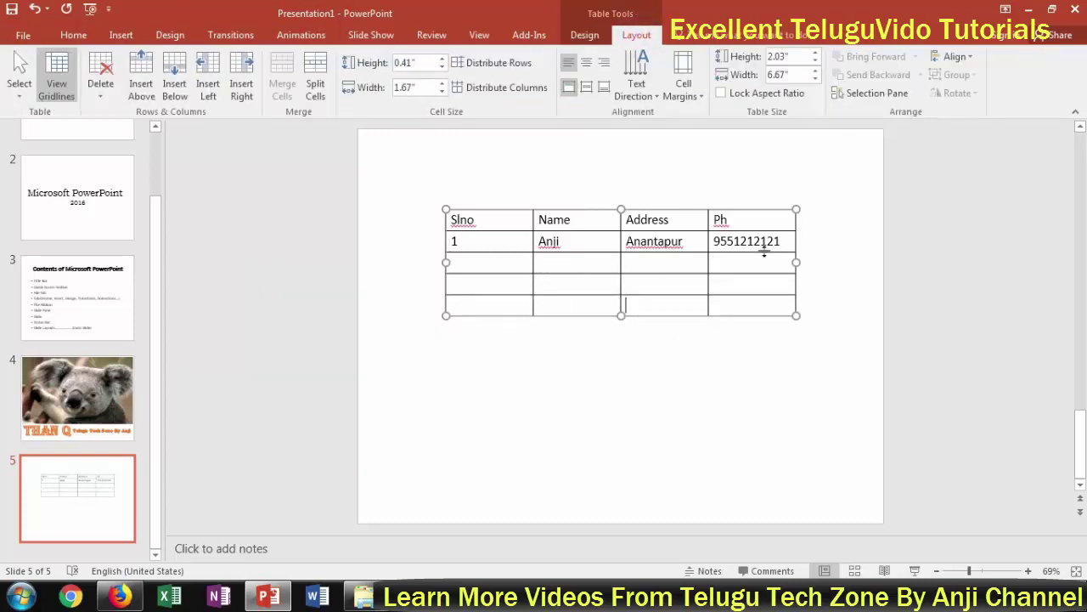
left_click(564, 259)
left_click(745, 220)
left_click(242, 90)
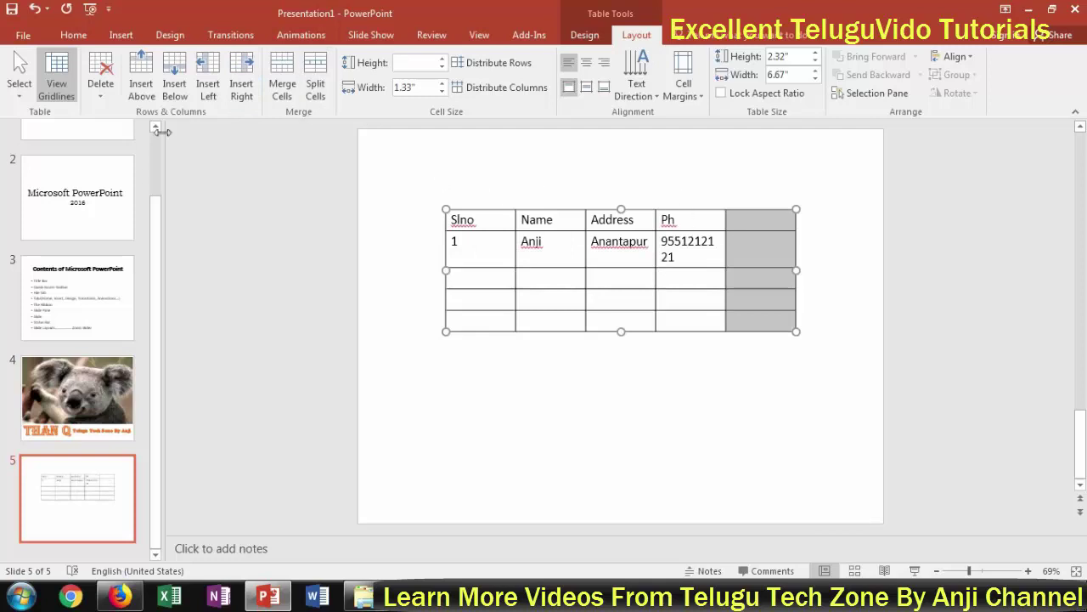
left_click(206, 90)
left_click(717, 260)
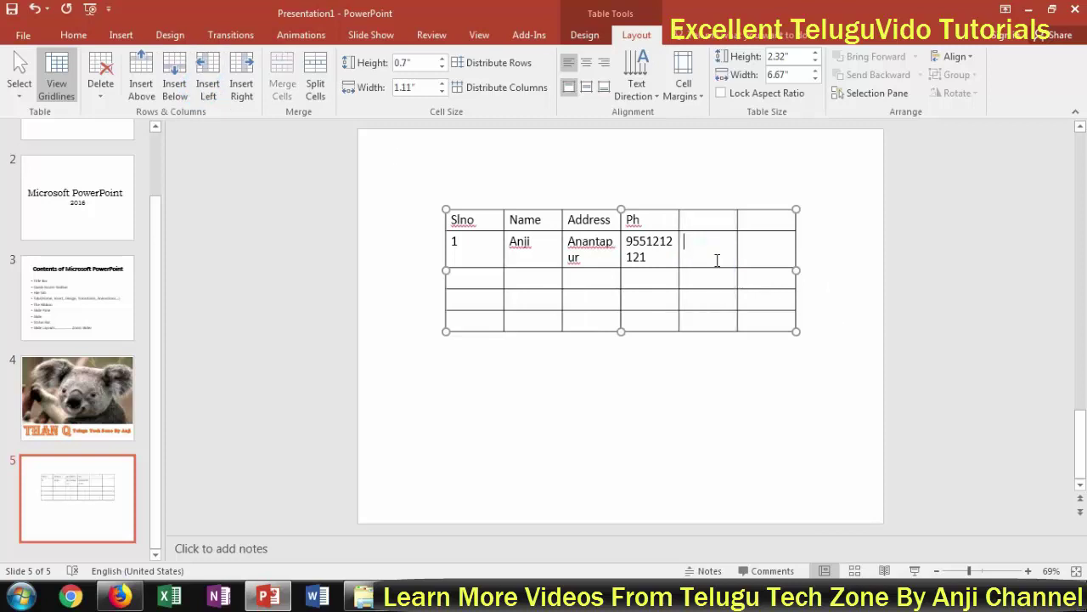
- Insert two empty rows above the first data row with Insert Above and Insert Below
left_click(486, 248)
left_click(140, 93)
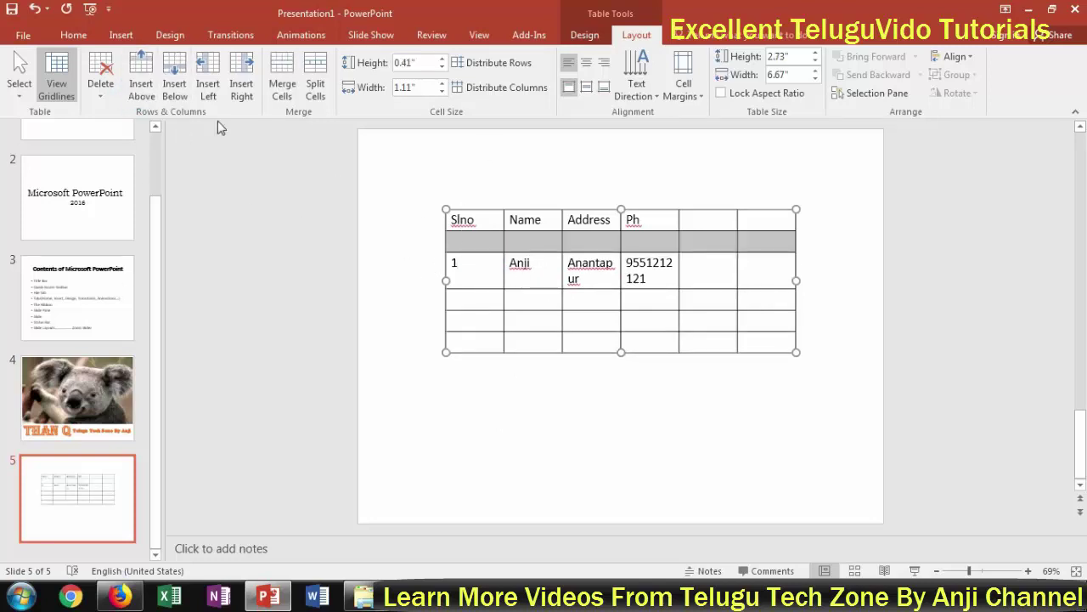
left_click(185, 89)
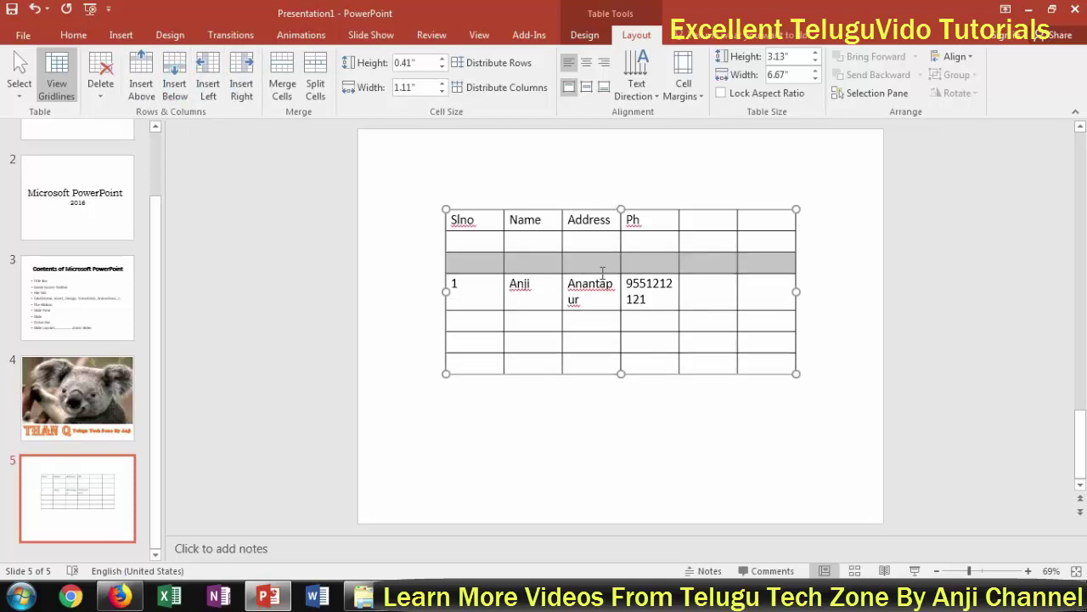
left_click(661, 244)
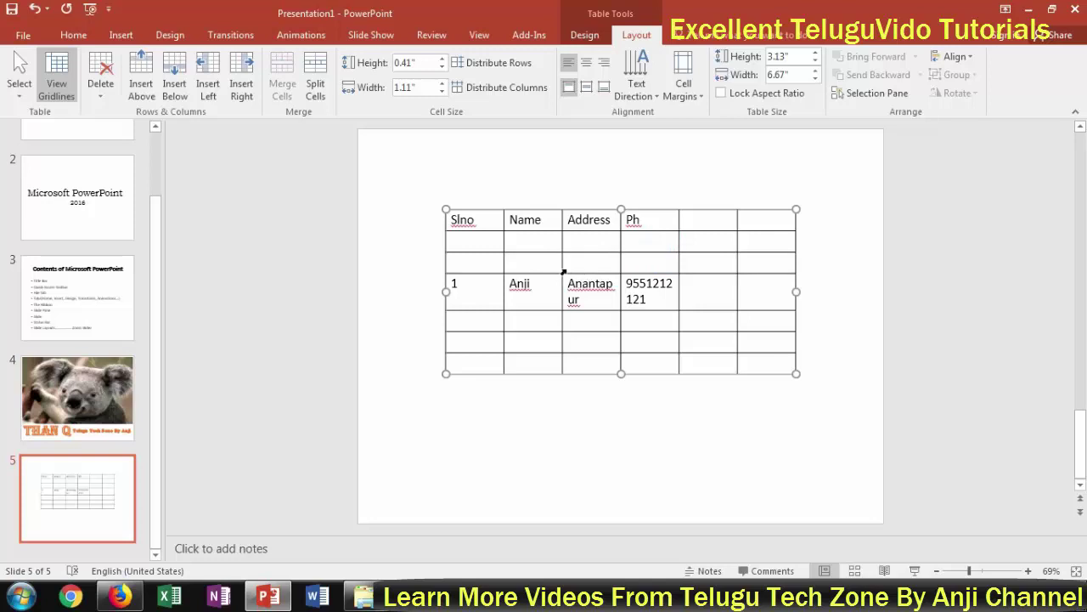
- Delete the two empty rows under the header
left_click(107, 96)
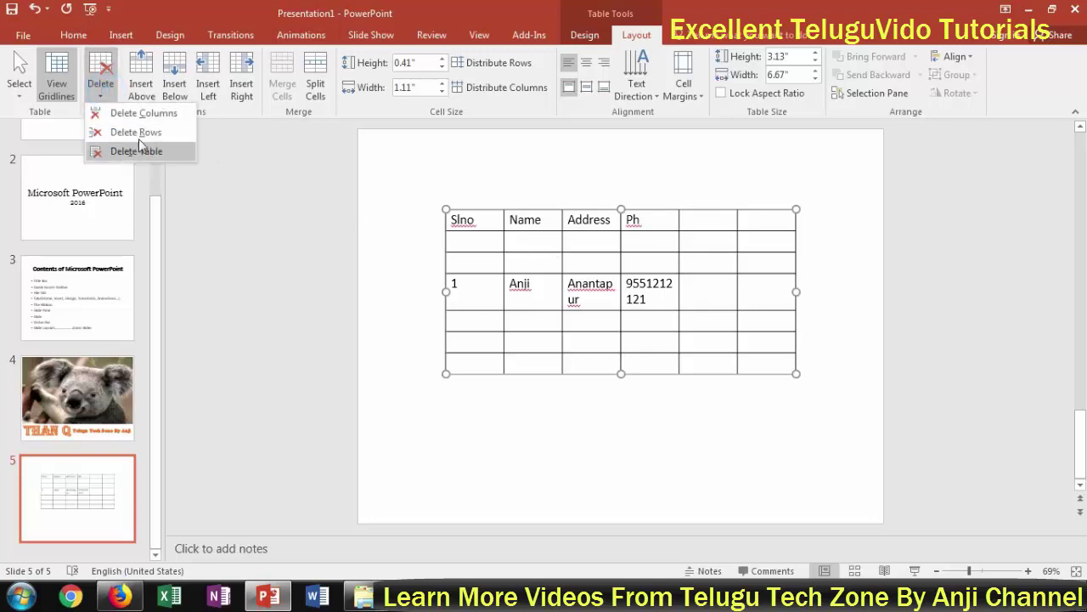
left_click(136, 131)
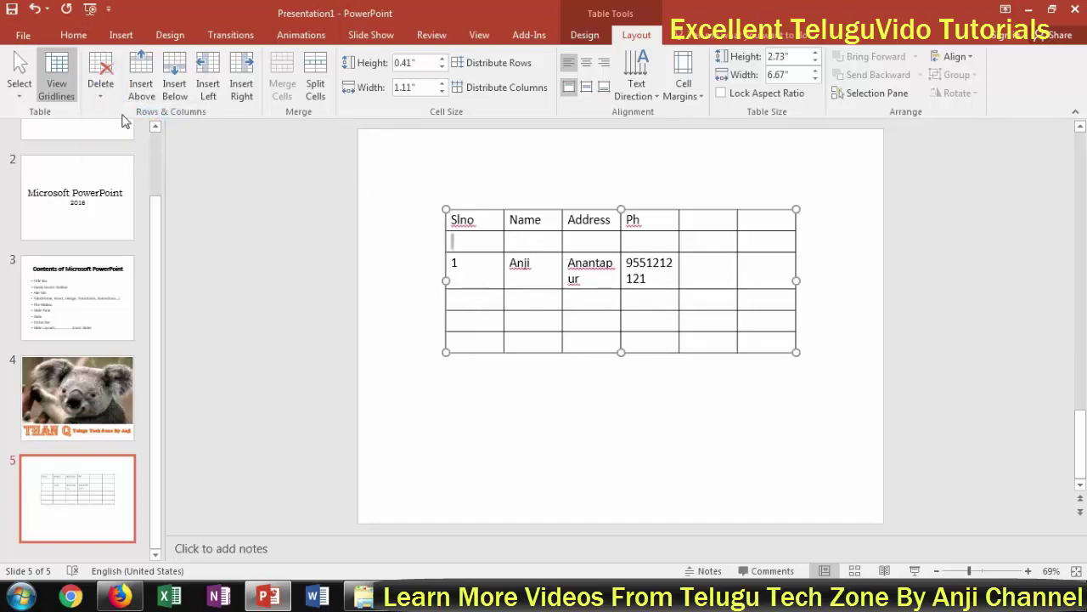
left_click(102, 90)
left_click(136, 131)
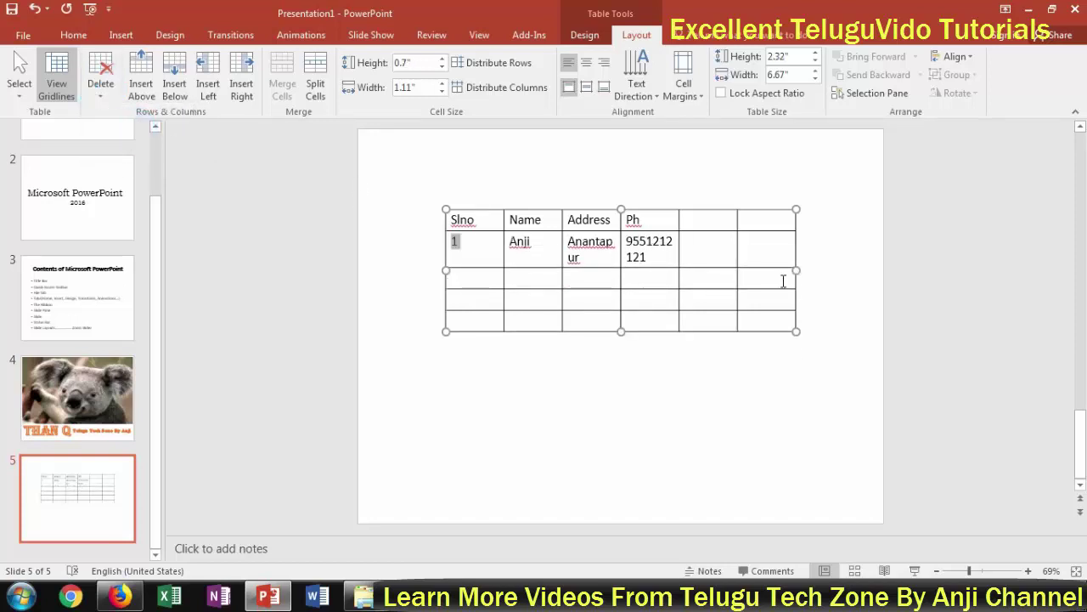
- Select the two extra empty columns and delete them
left_click_drag(718, 226, 756, 269)
left_click(99, 88)
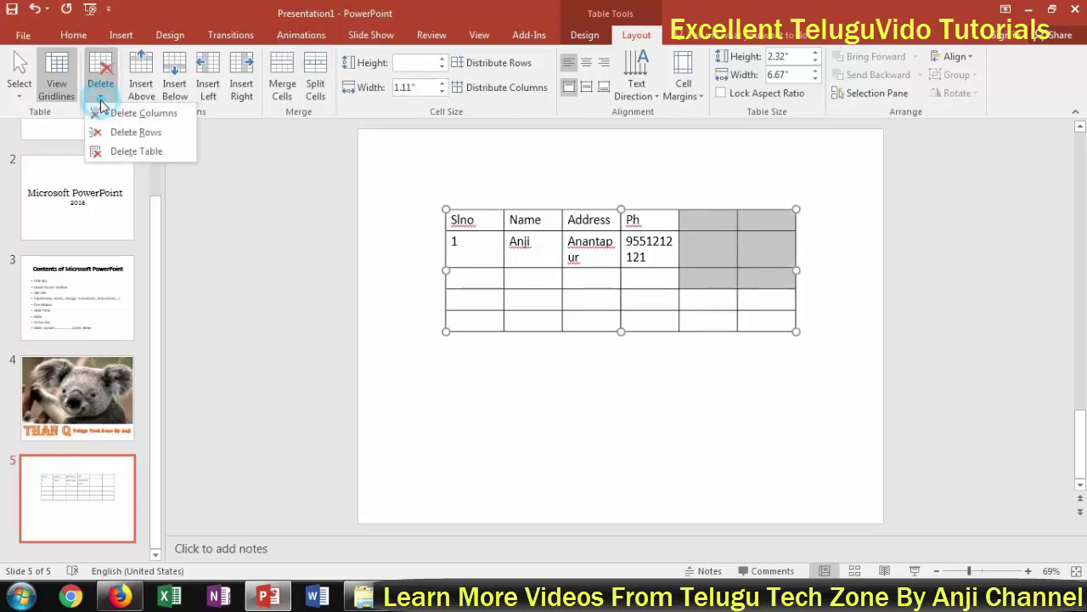
left_click(142, 112)
left_click(539, 277)
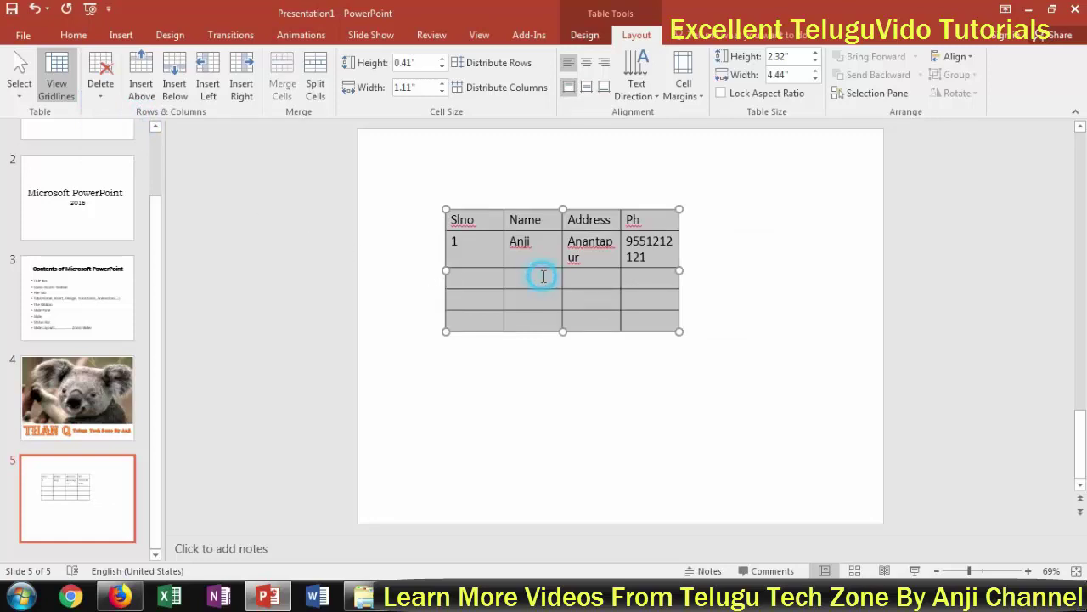
left_click(22, 96)
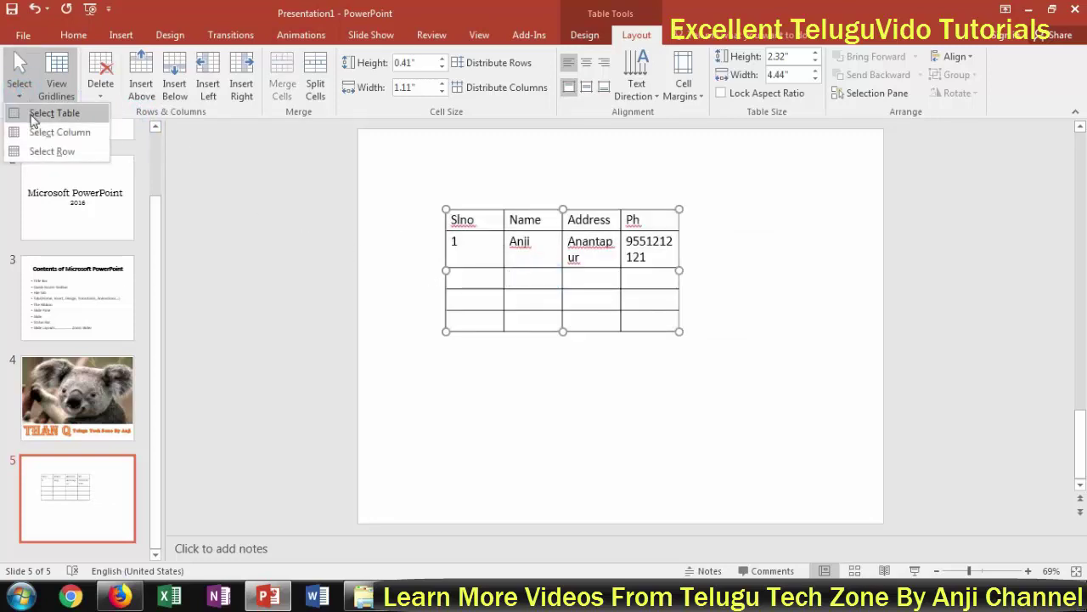
left_click(32, 119)
left_click(516, 245)
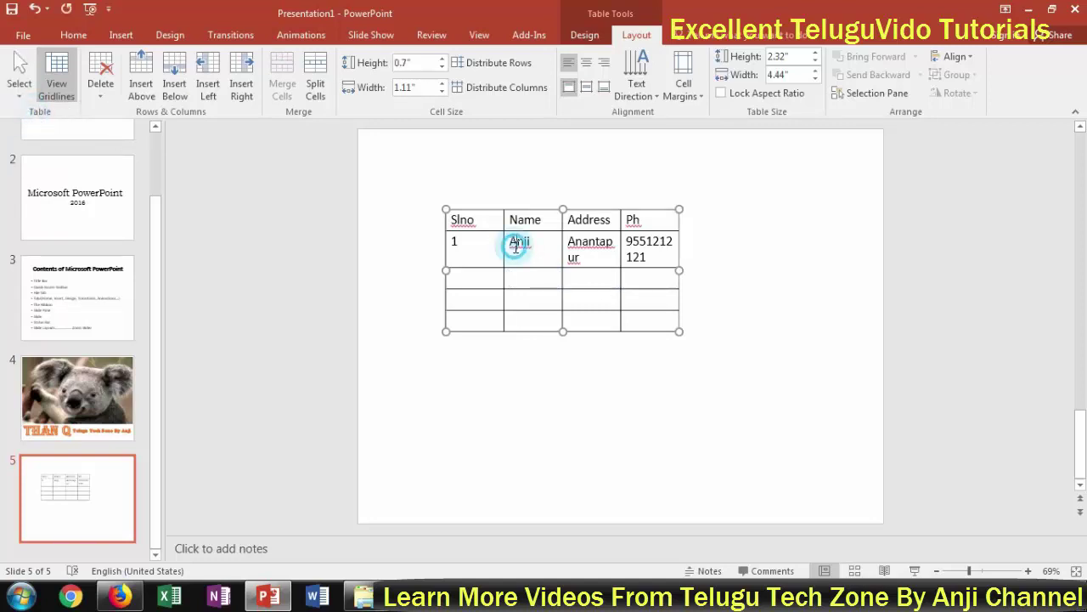
left_click(20, 89)
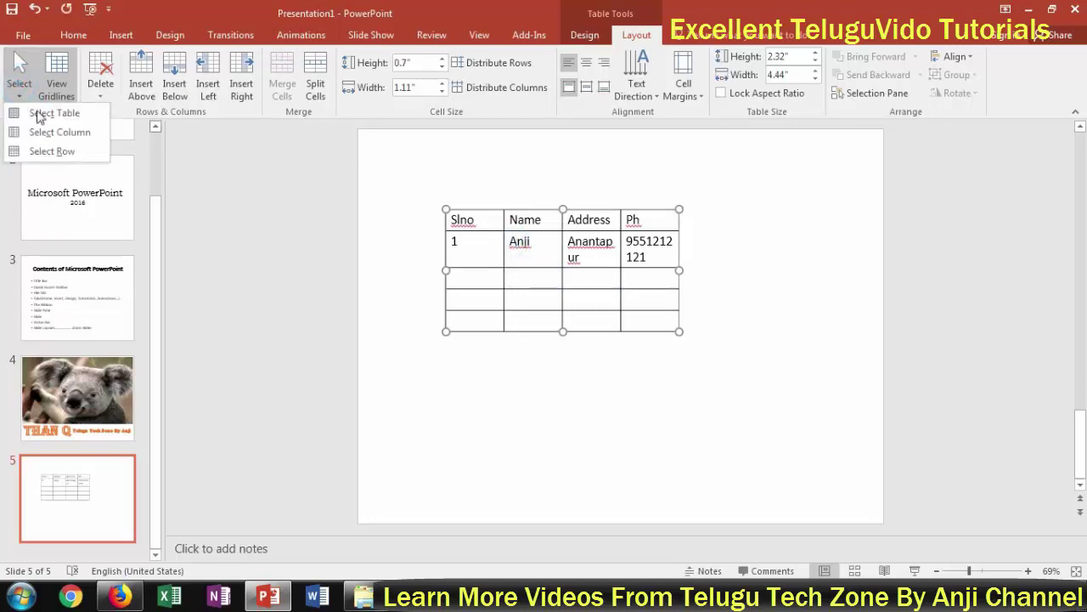
left_click(37, 117)
left_click_drag(445, 209, 737, 310)
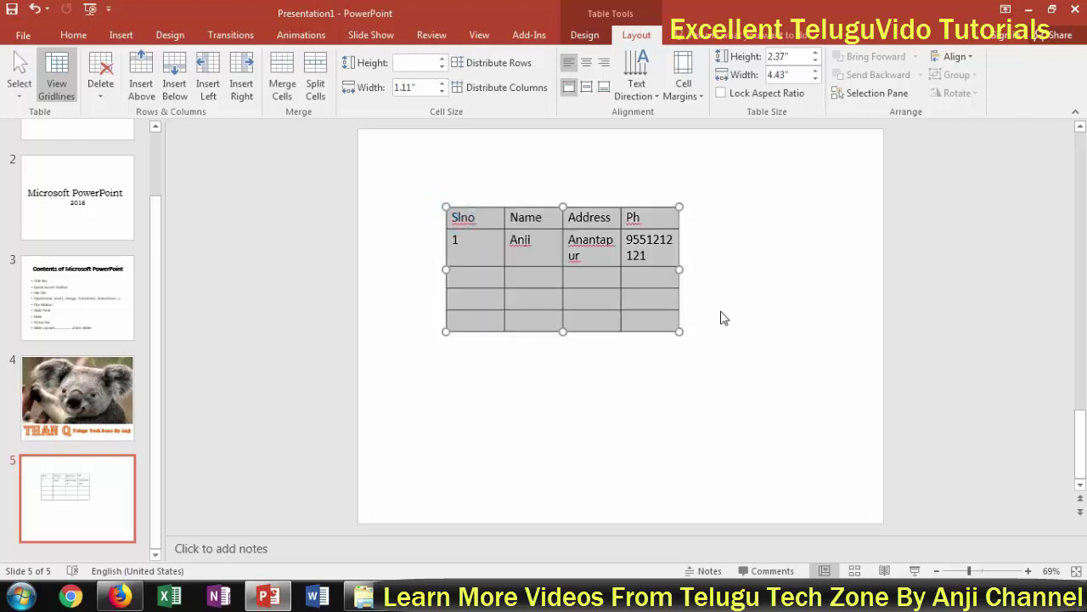
left_click(593, 260)
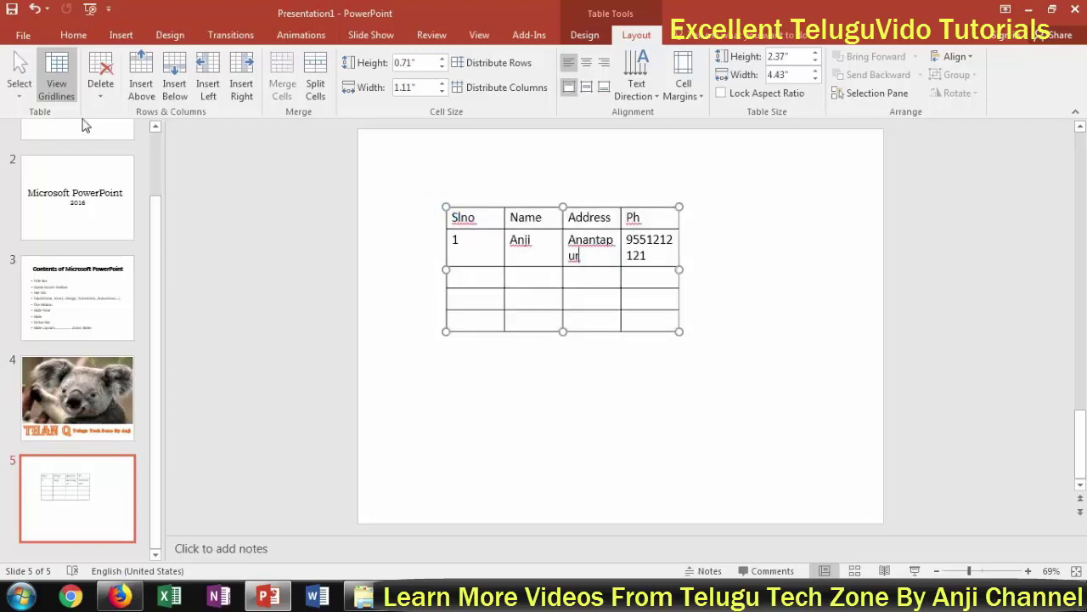
left_click(18, 85)
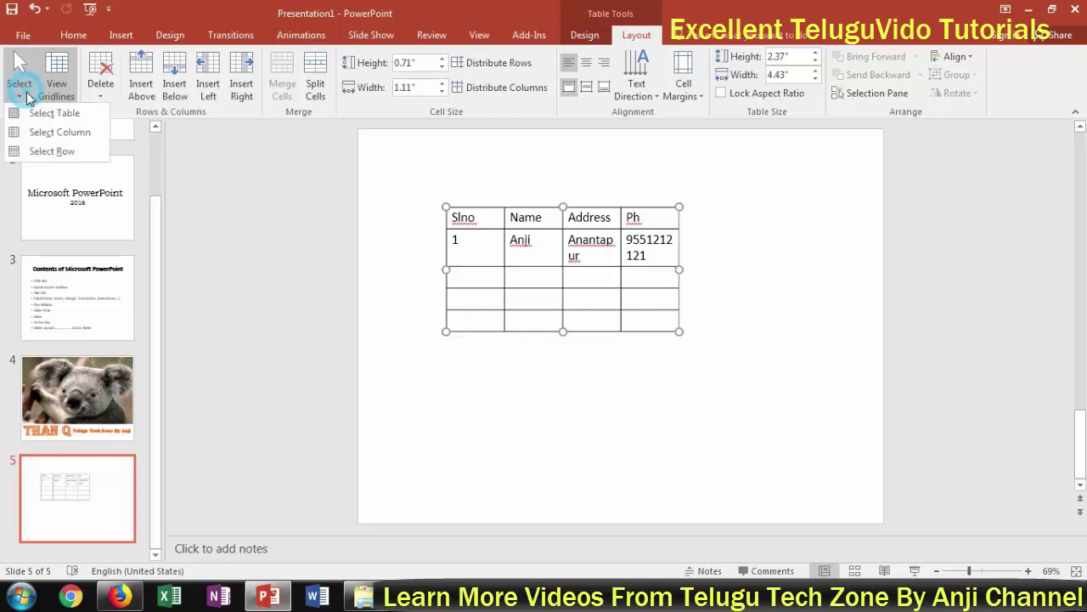
left_click(82, 136)
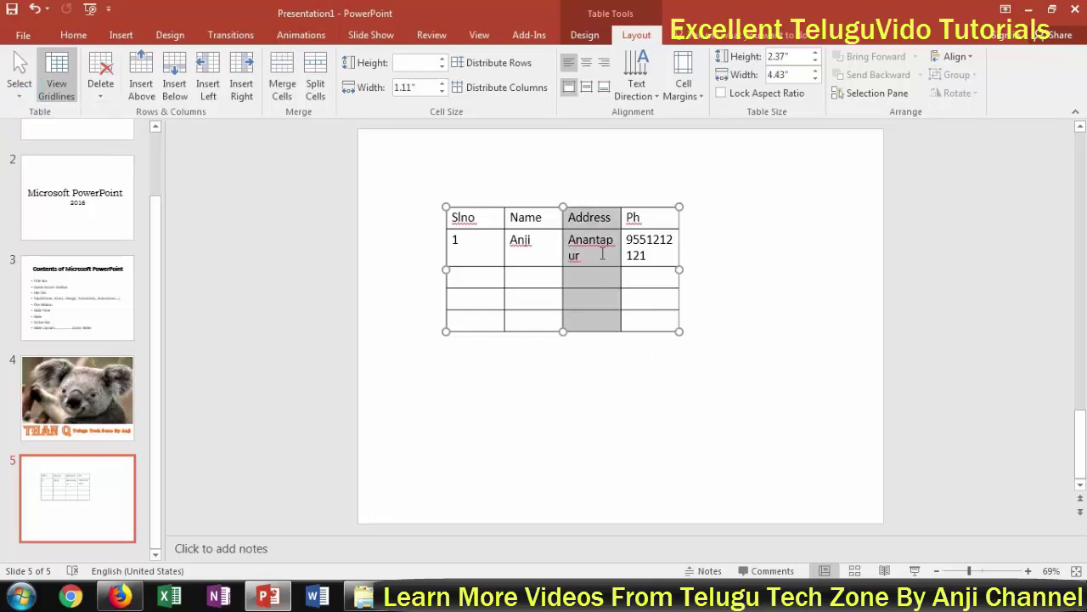
left_click(536, 224)
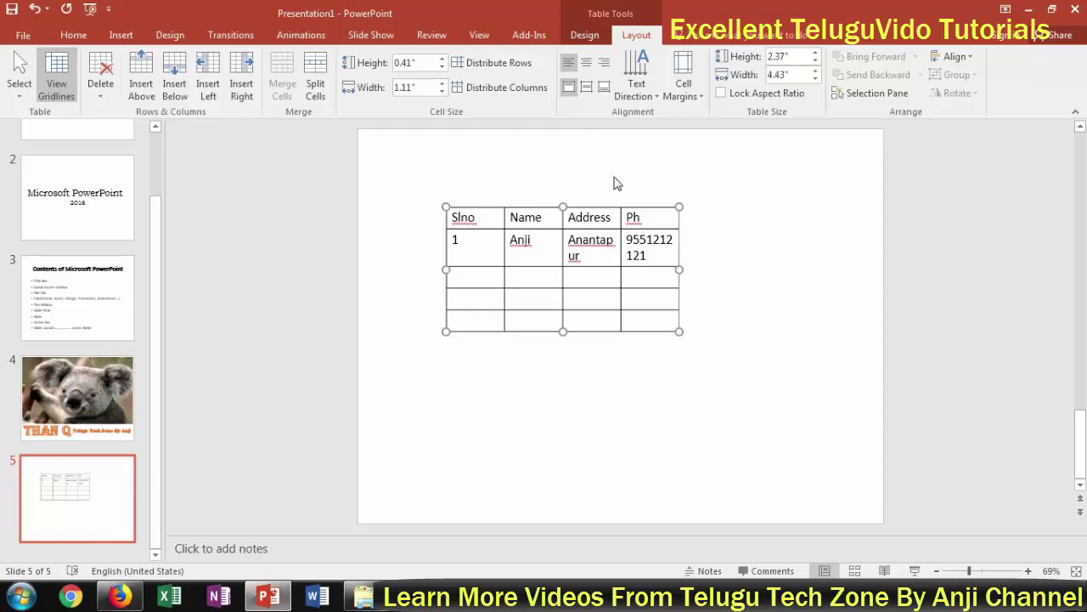
- Insert a row above the header, type 'Students Details' in its first cell, and select the row
left_click(140, 84)
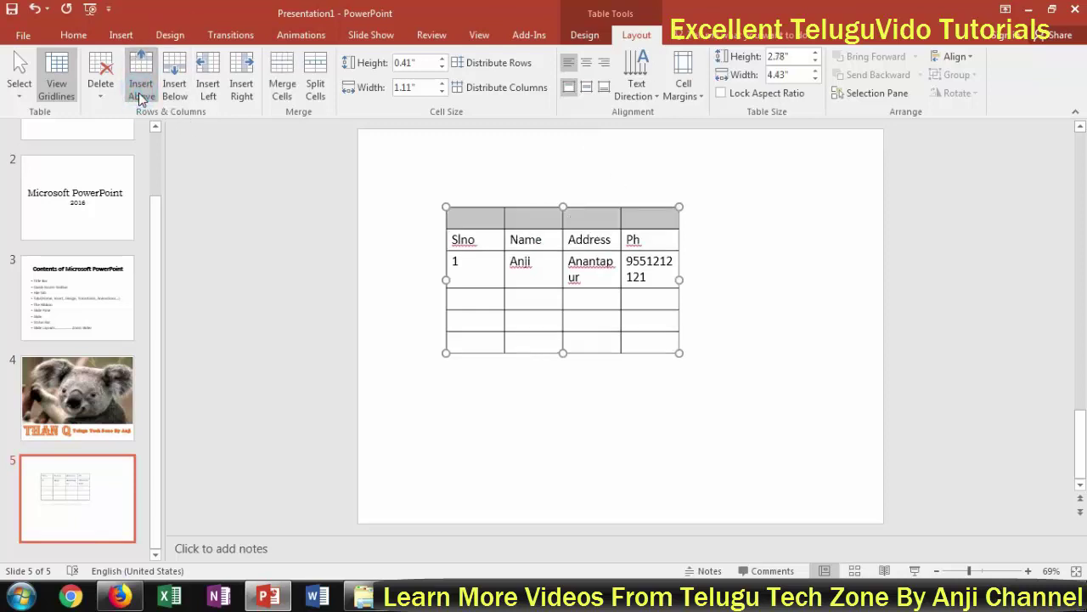
left_click(470, 222)
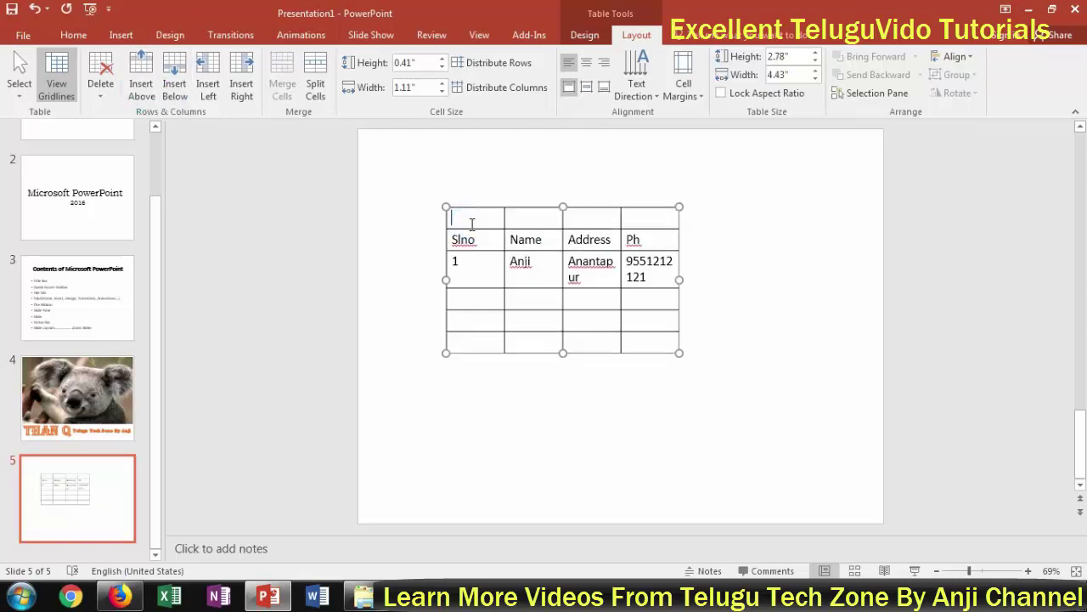
type("Students Details")
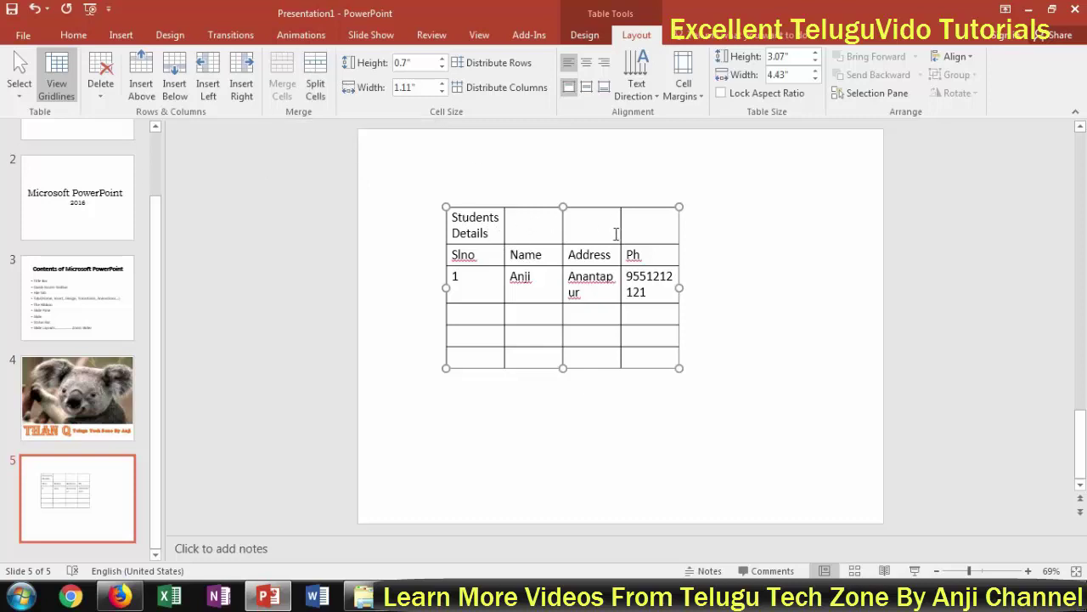
left_click(534, 226)
left_click(588, 225)
left_click(663, 227)
left_click_drag(469, 219, 645, 224)
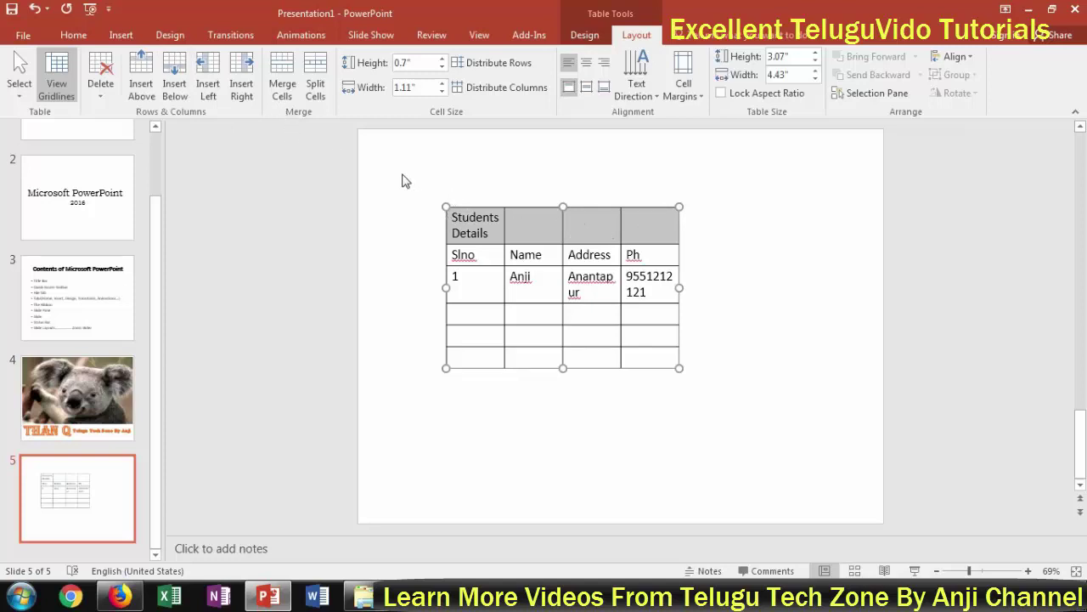
left_click(281, 94)
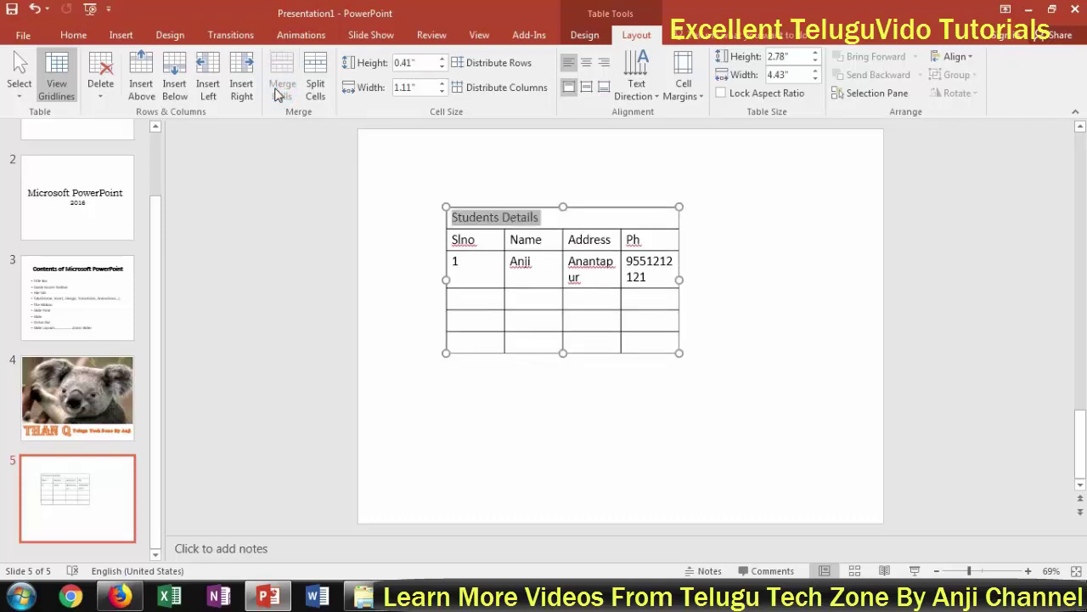
left_click(587, 89)
left_click(586, 62)
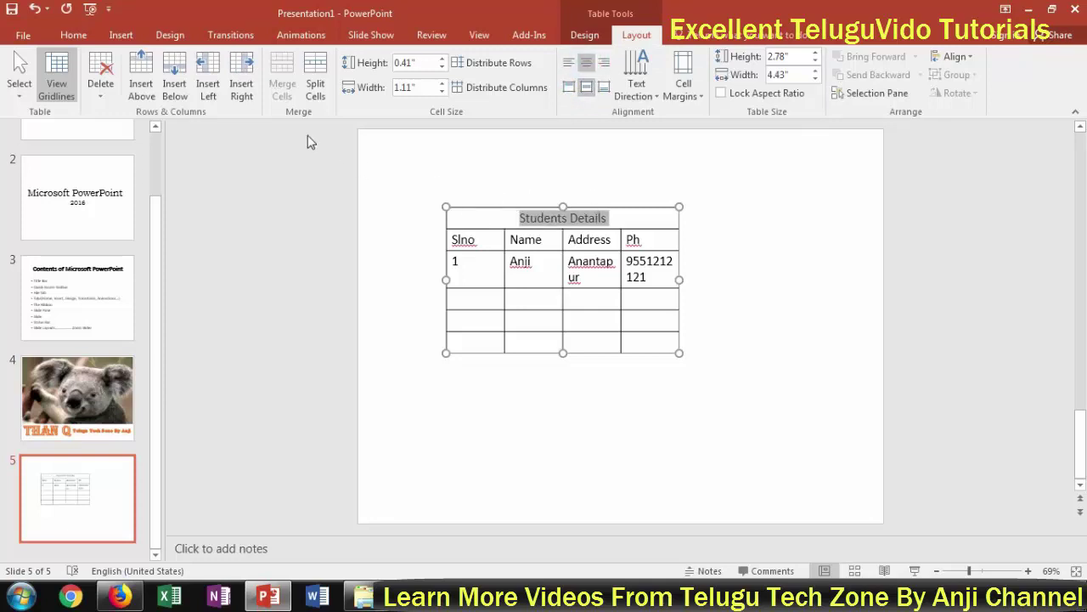
left_click(533, 302)
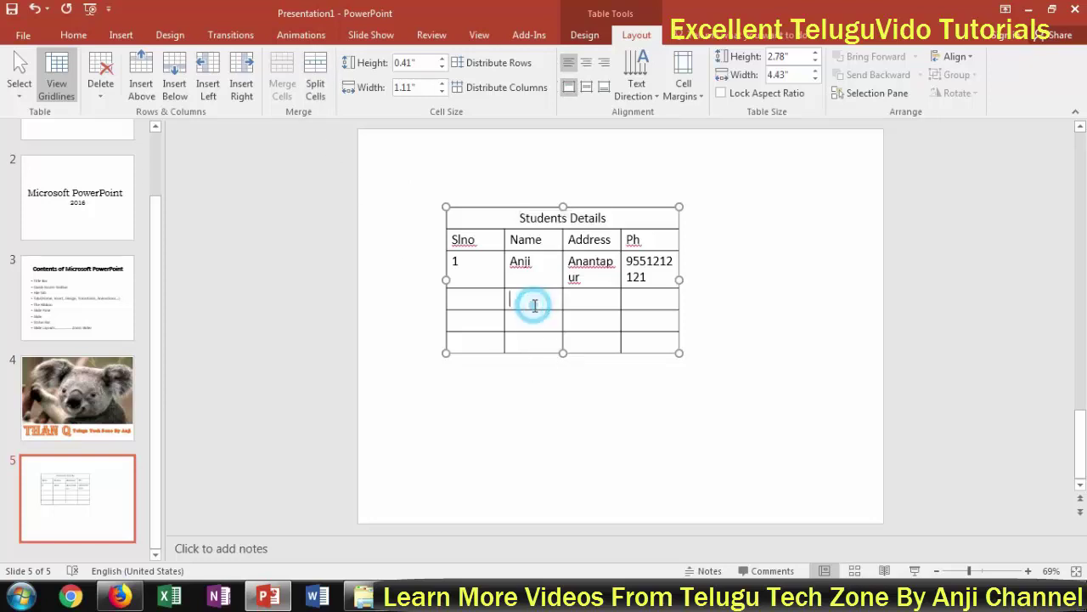
left_click(326, 81)
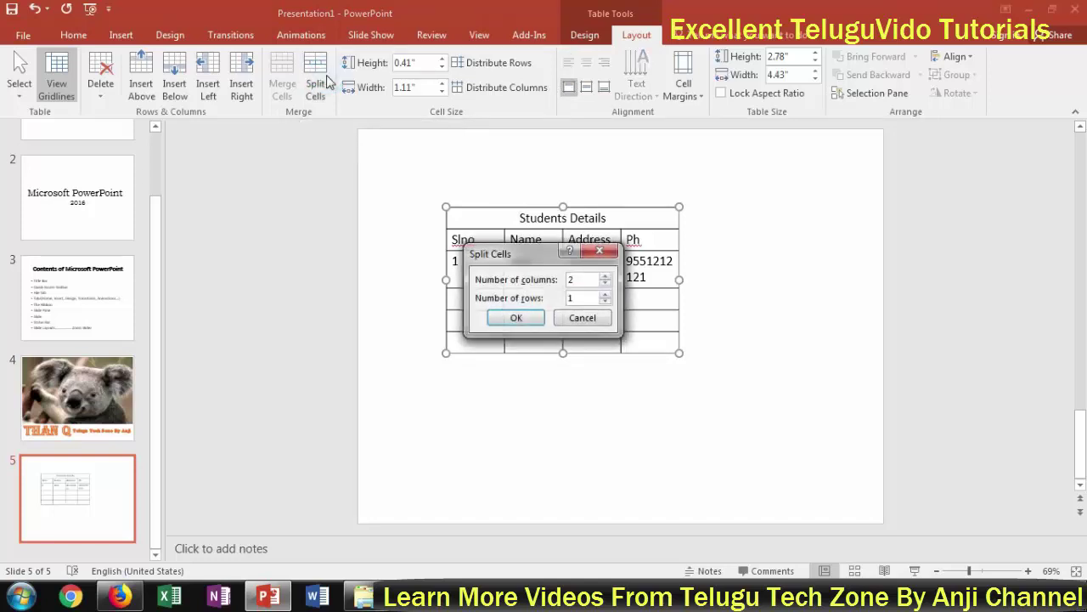
left_click_drag(494, 256, 752, 217)
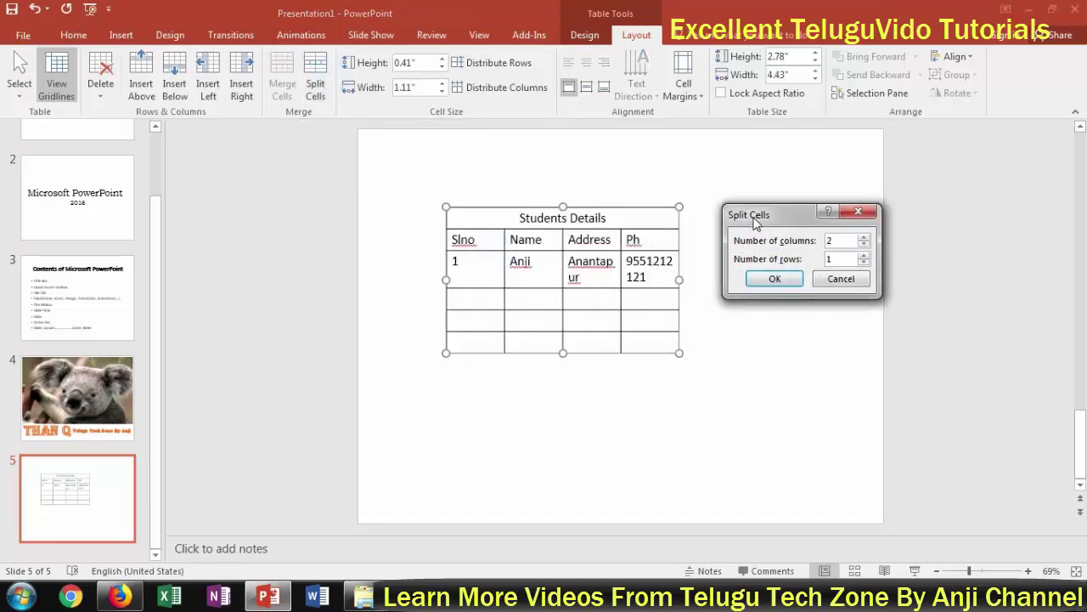
left_click(863, 257)
left_click(775, 278)
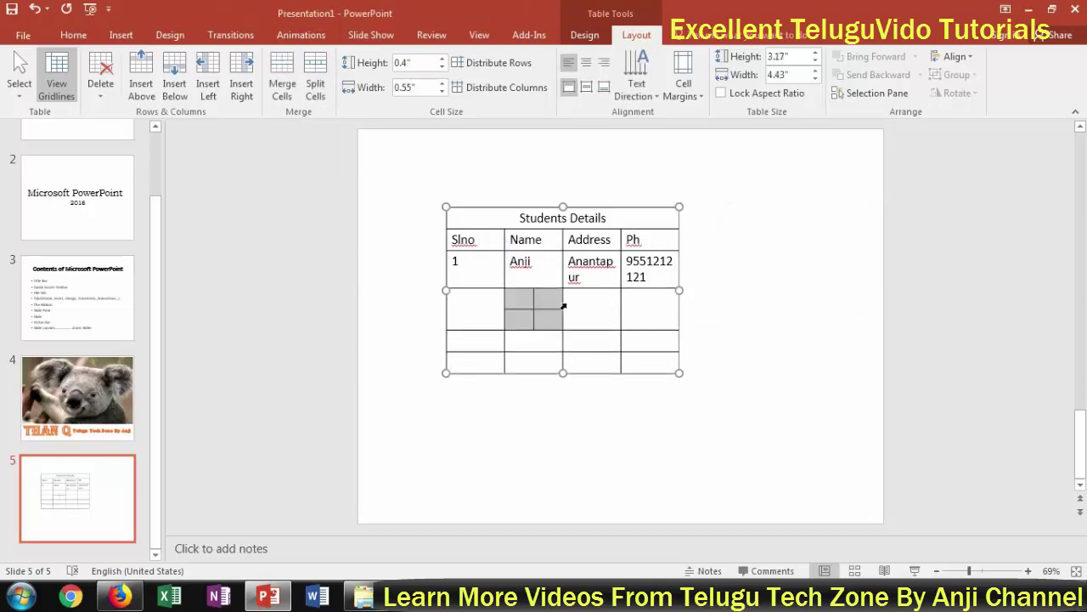
left_click(563, 306)
left_click(553, 303)
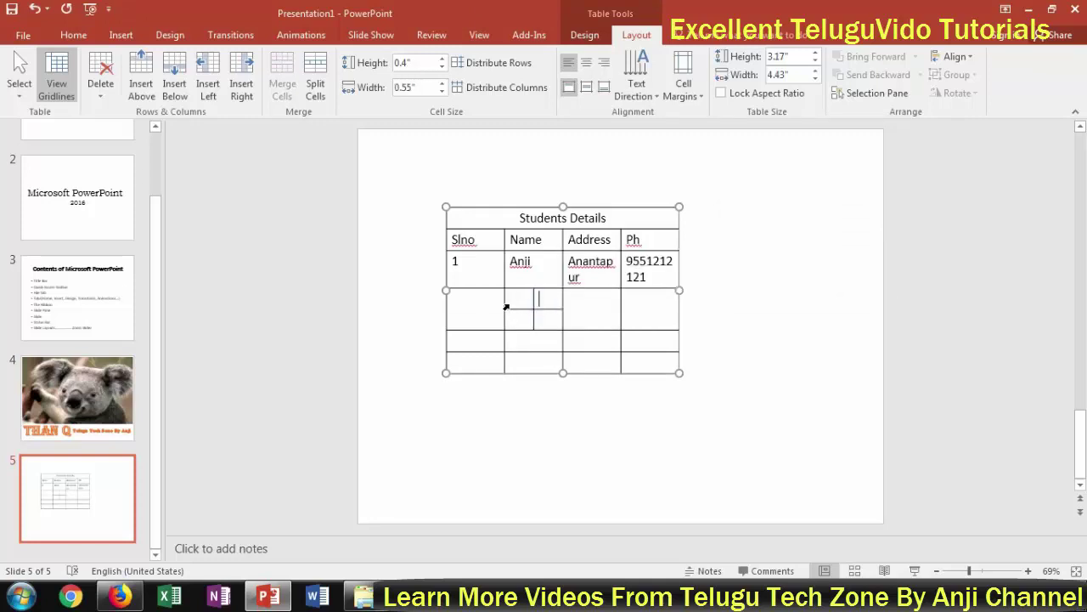
left_click_drag(514, 302, 550, 319)
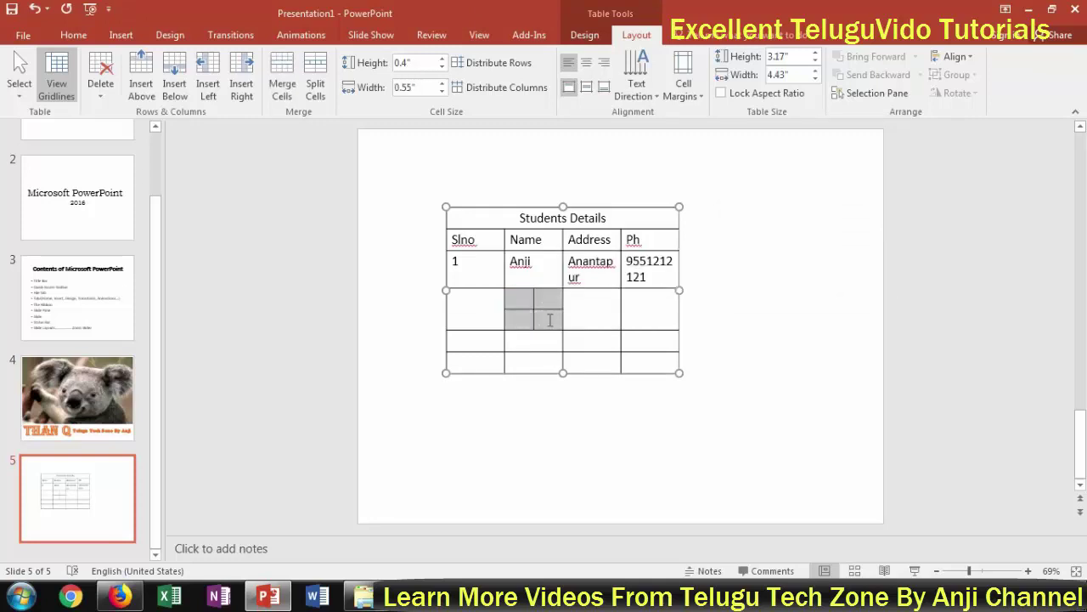
left_click(281, 87)
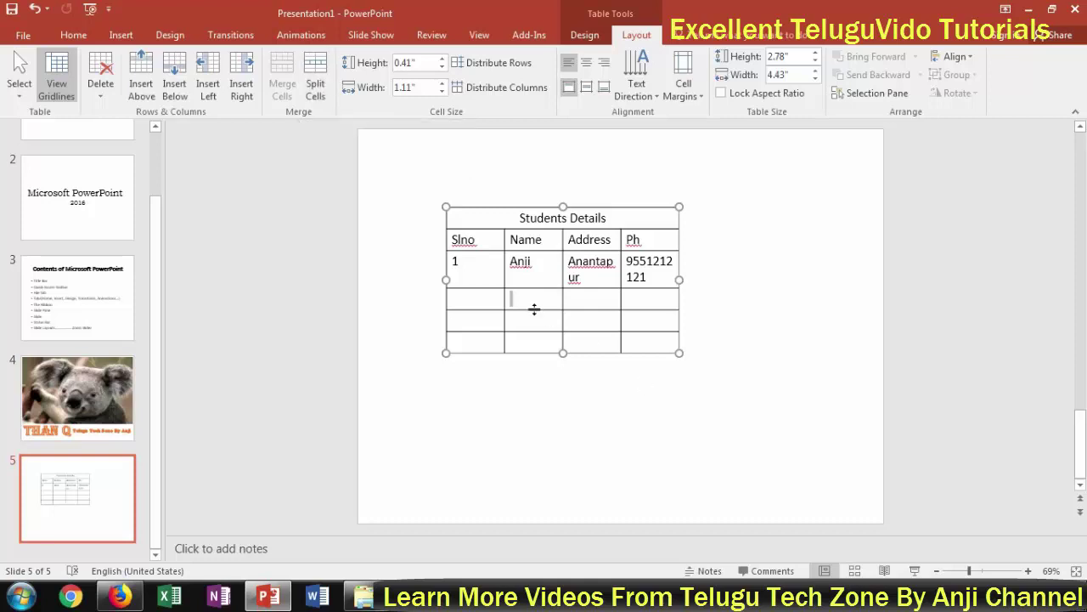
- Slightly shorten the table's upper rows via the Cell Size Height spinner
left_click_drag(482, 246, 653, 329)
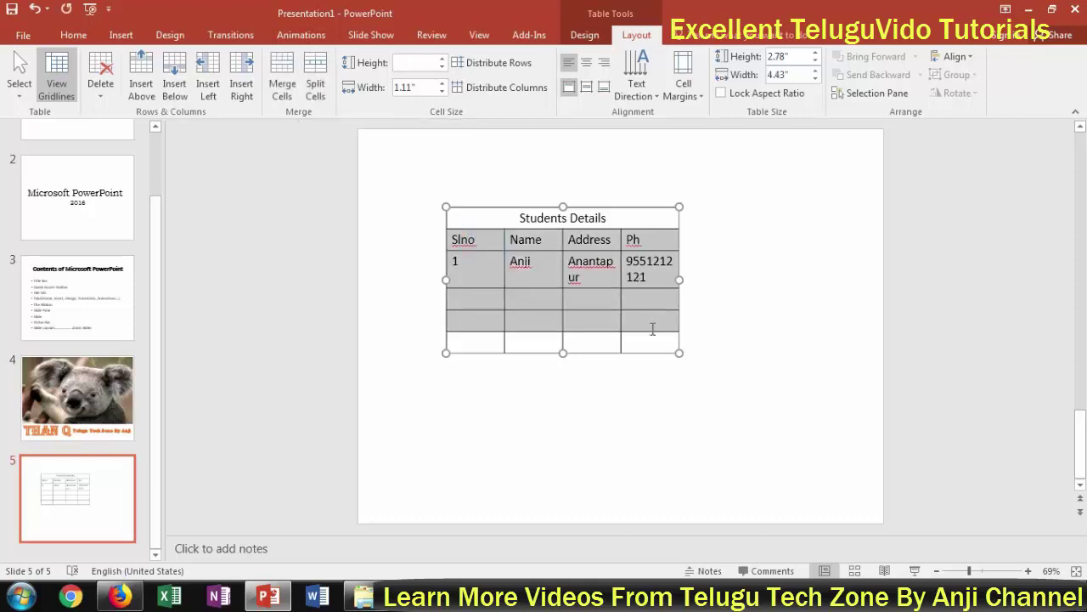
left_click(443, 67)
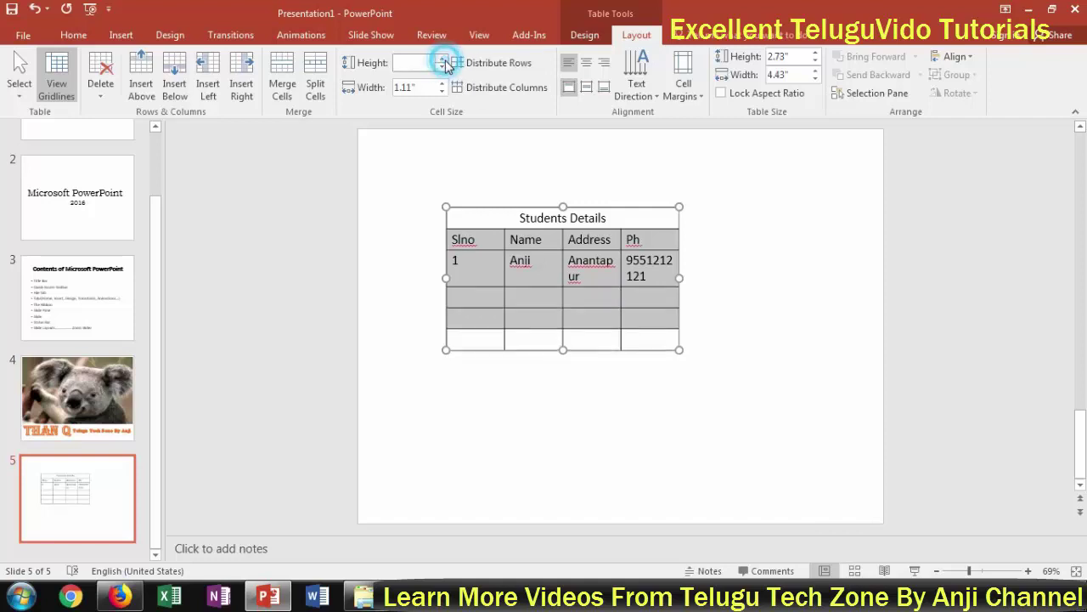
left_click(442, 67)
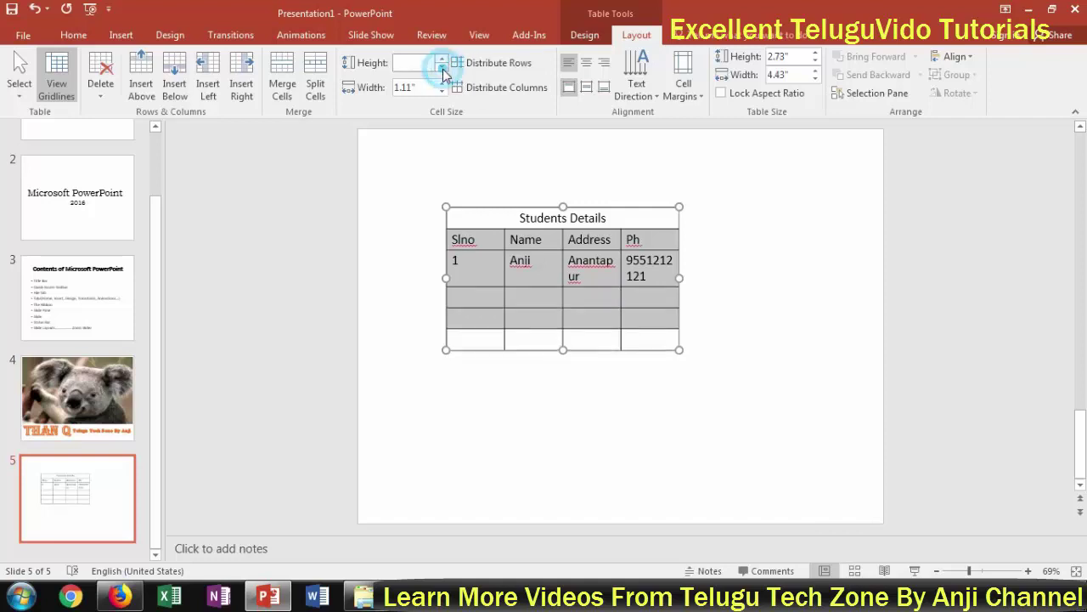
left_click(505, 291)
- Make row 3 1.1" tall and widen the Slno column toward 1.5"
left_click(483, 294)
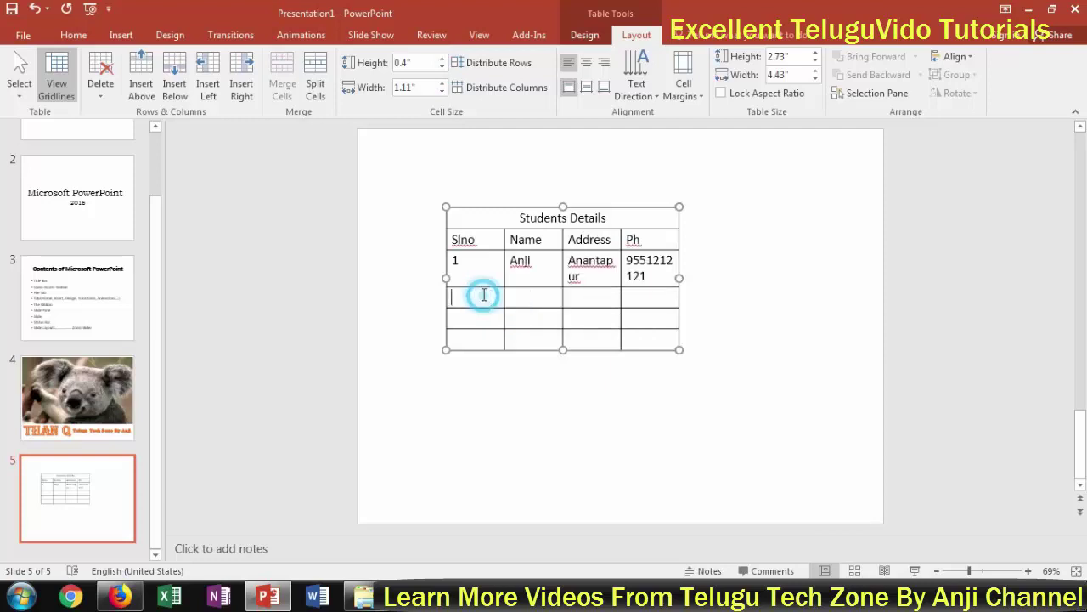
left_click(443, 62)
left_click(442, 62)
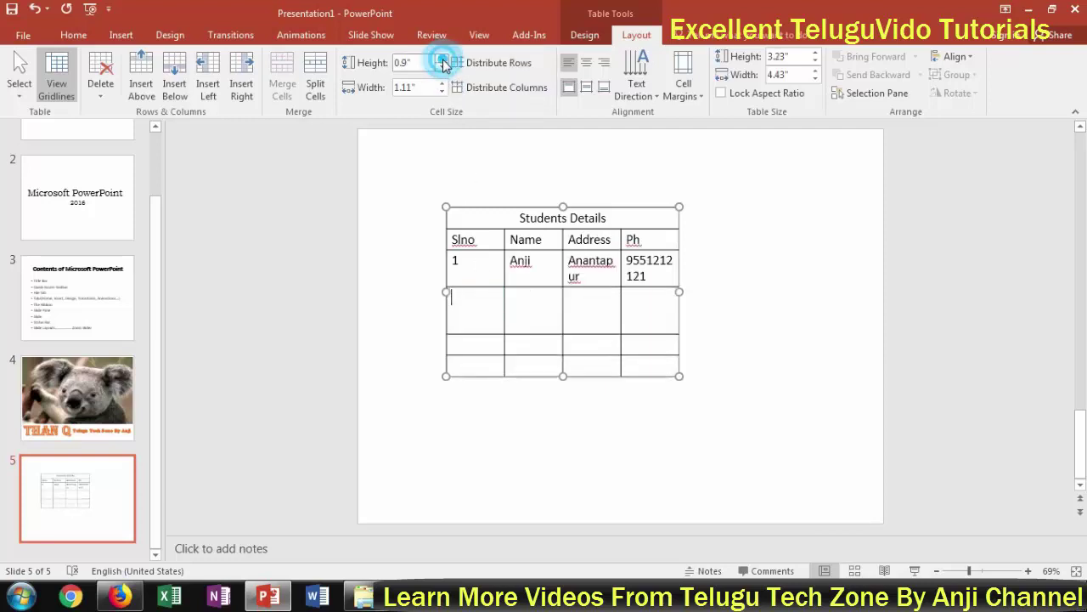
left_click(443, 62)
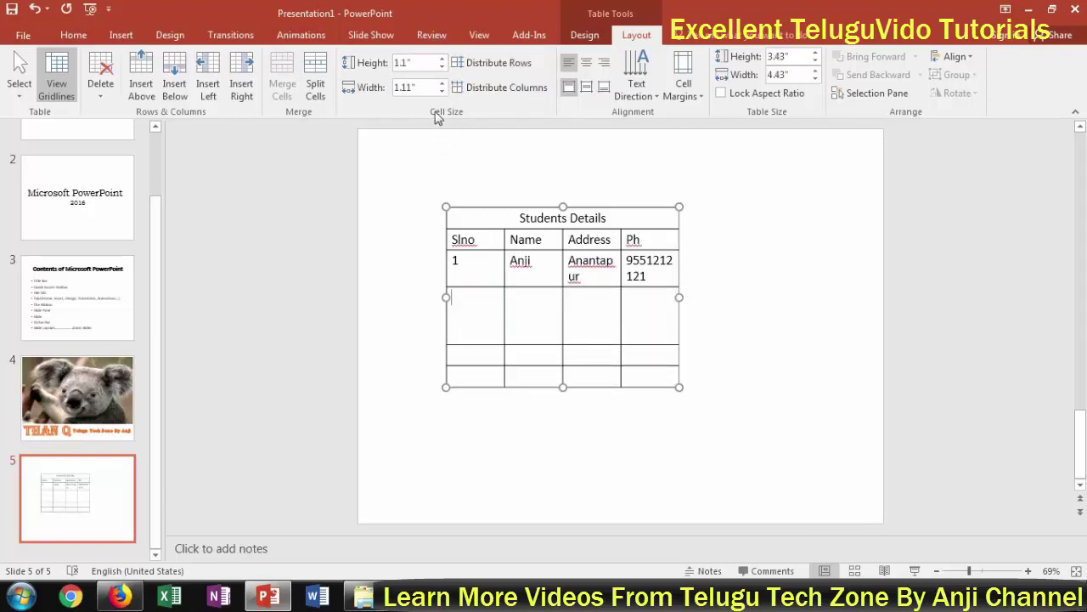
left_click(442, 84)
left_click(441, 84)
left_click(442, 84)
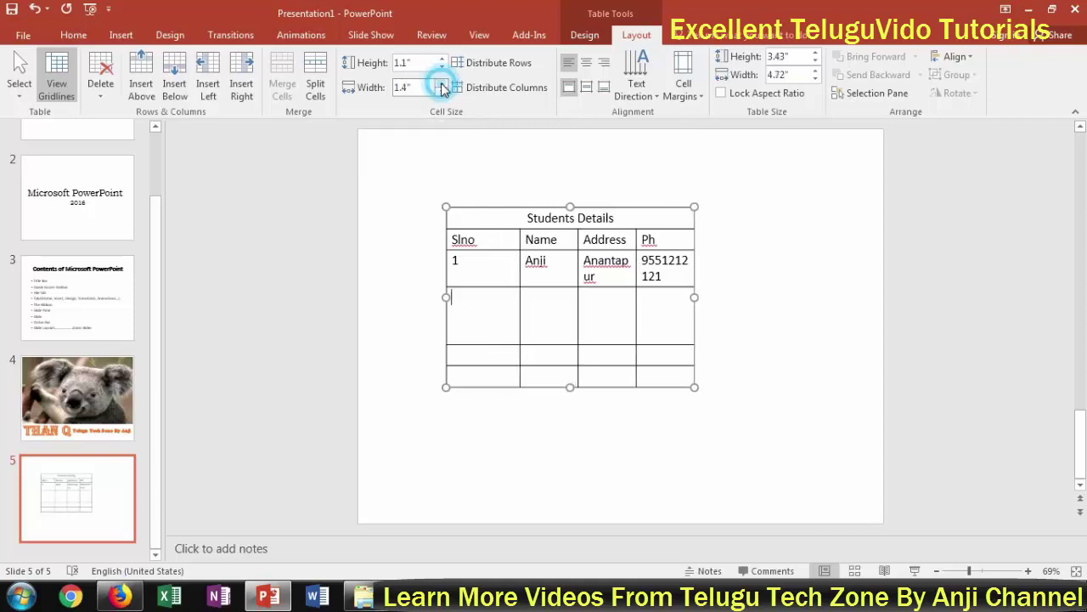
left_click(442, 84)
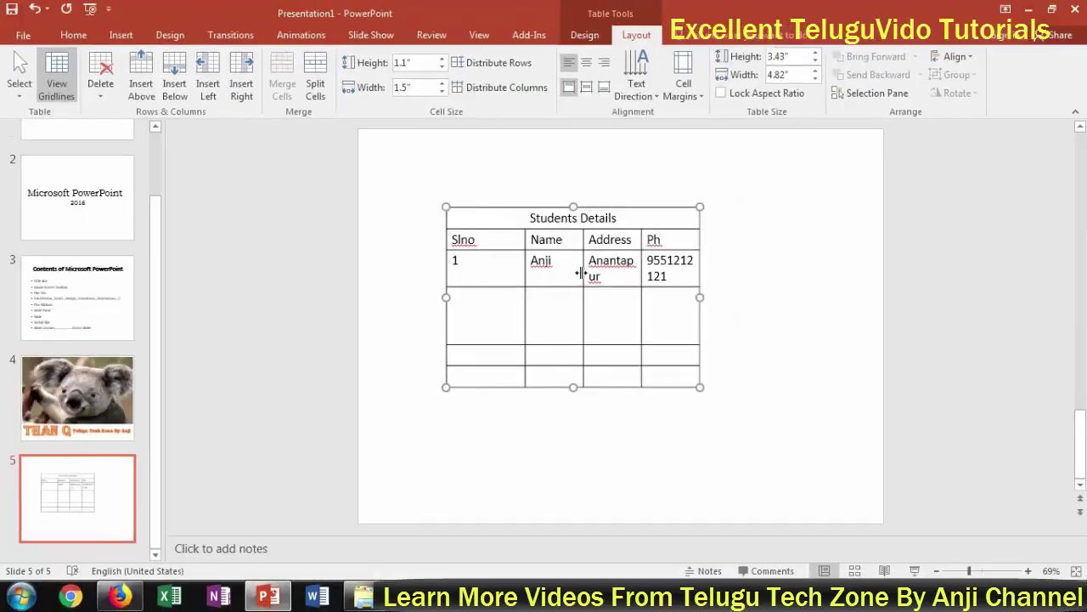
- Drag the table's row borders, then distribute all rows evenly at 0.72" each
left_click_drag(583, 272, 626, 272)
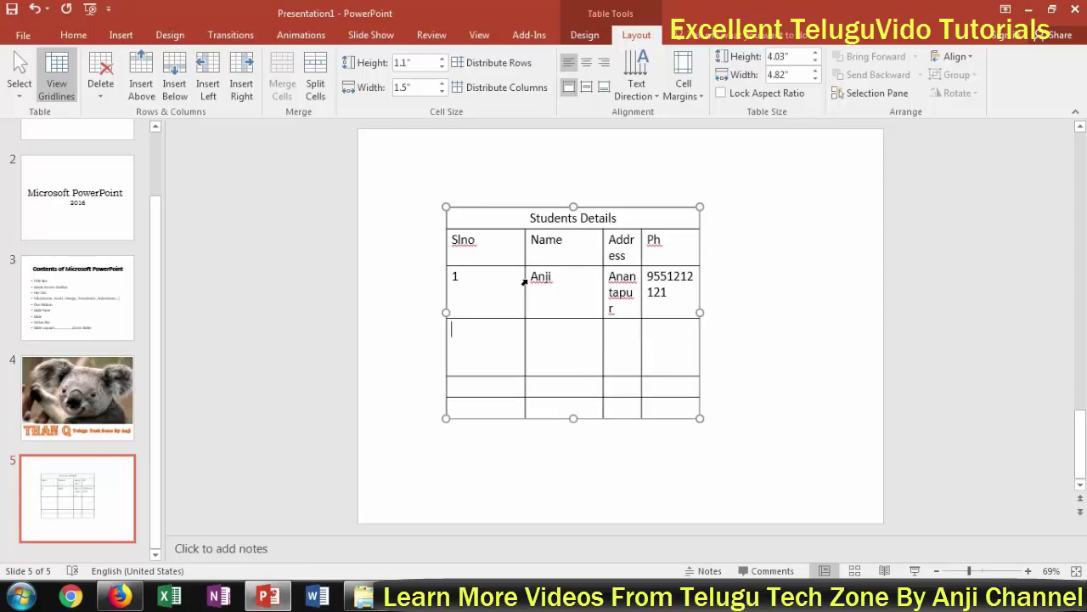
key("ctrl+z")
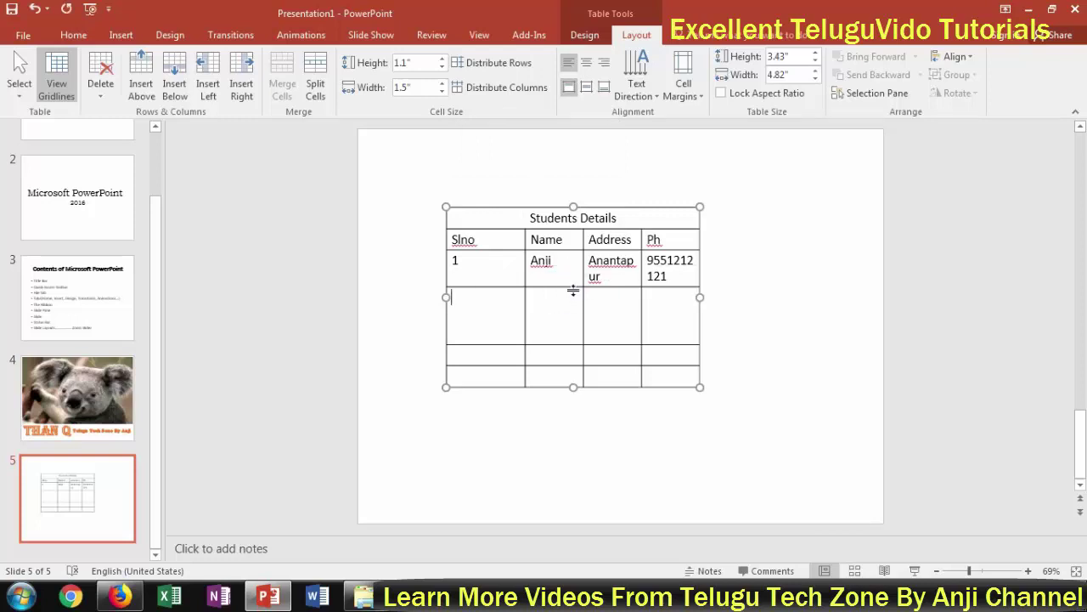
left_click_drag(573, 287, 580, 334)
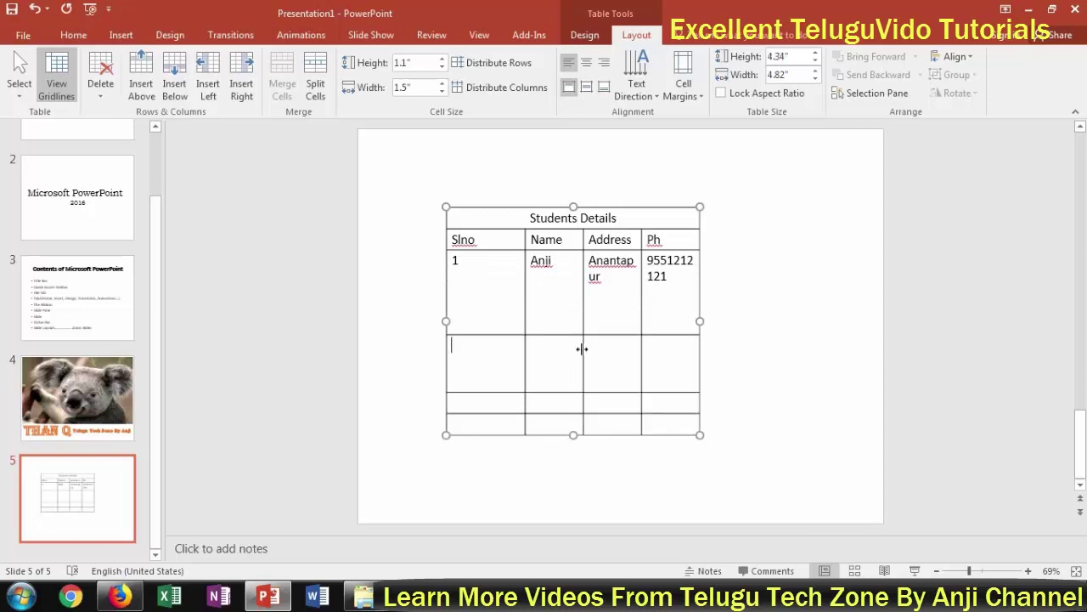
left_click_drag(569, 395, 555, 414)
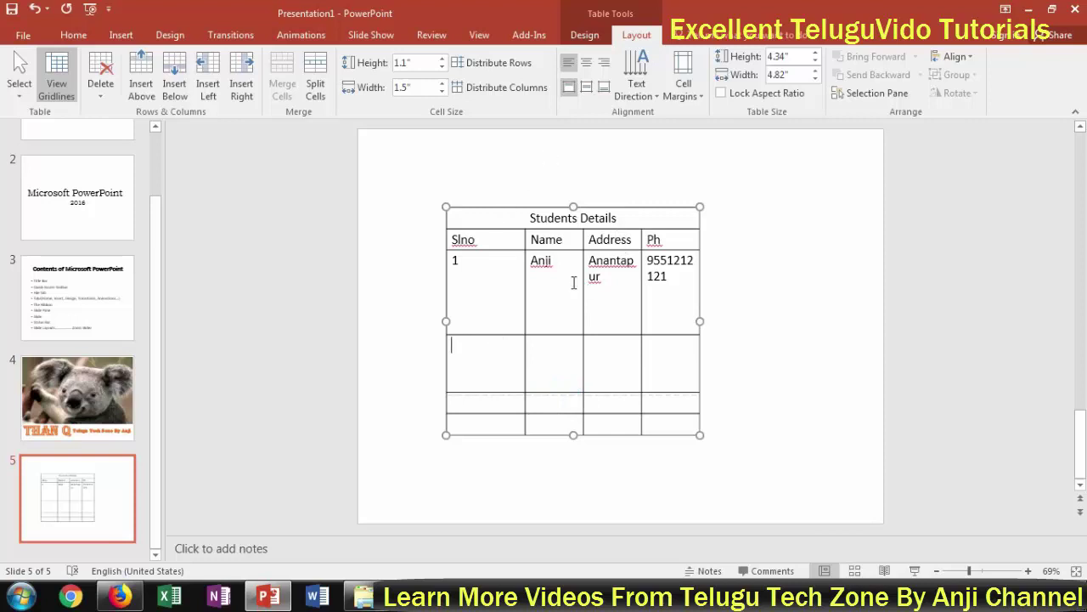
left_click(491, 66)
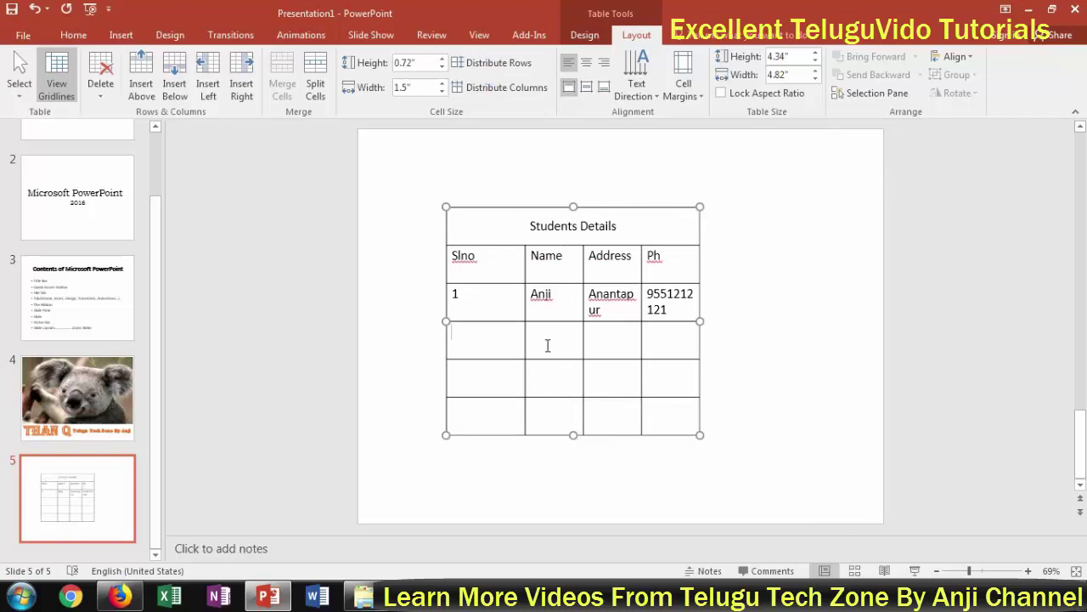
- Distribute the four columns evenly at 1.21" each and select the header row
left_click_drag(524, 280, 553, 274)
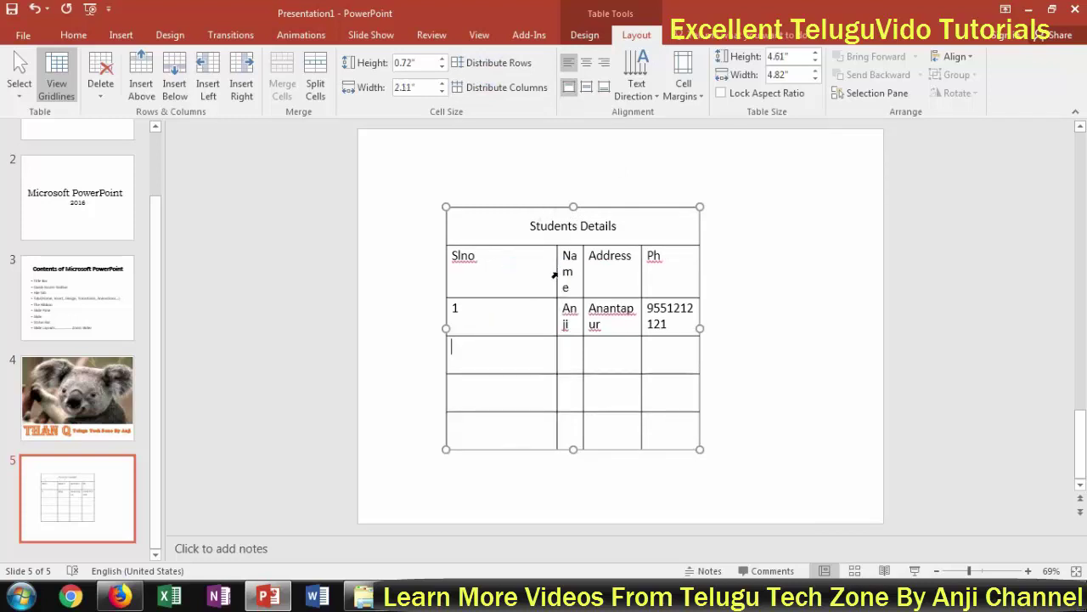
left_click(498, 89)
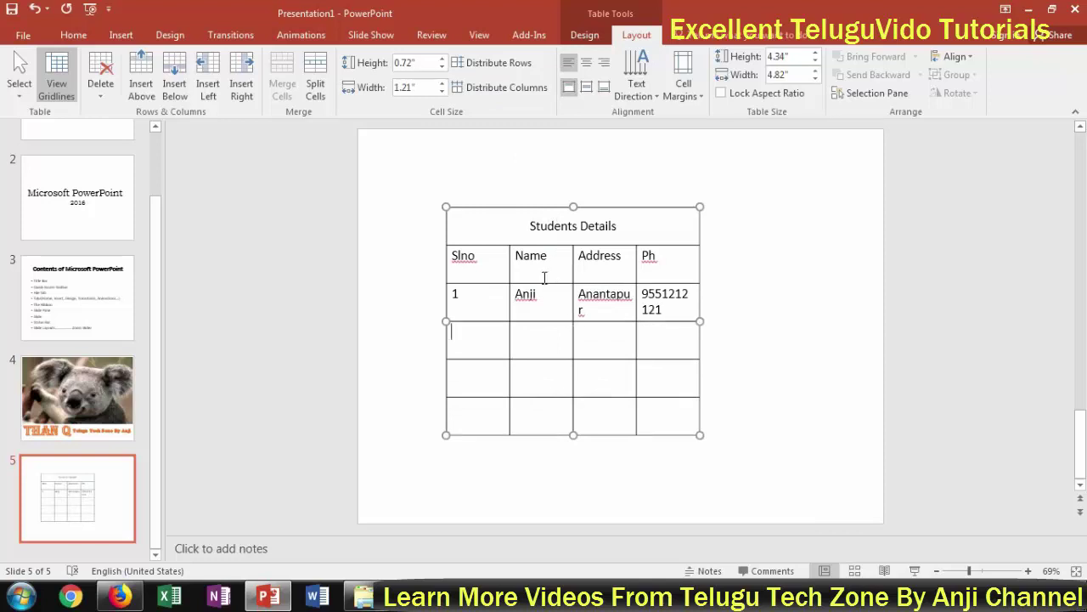
left_click_drag(455, 255, 675, 261)
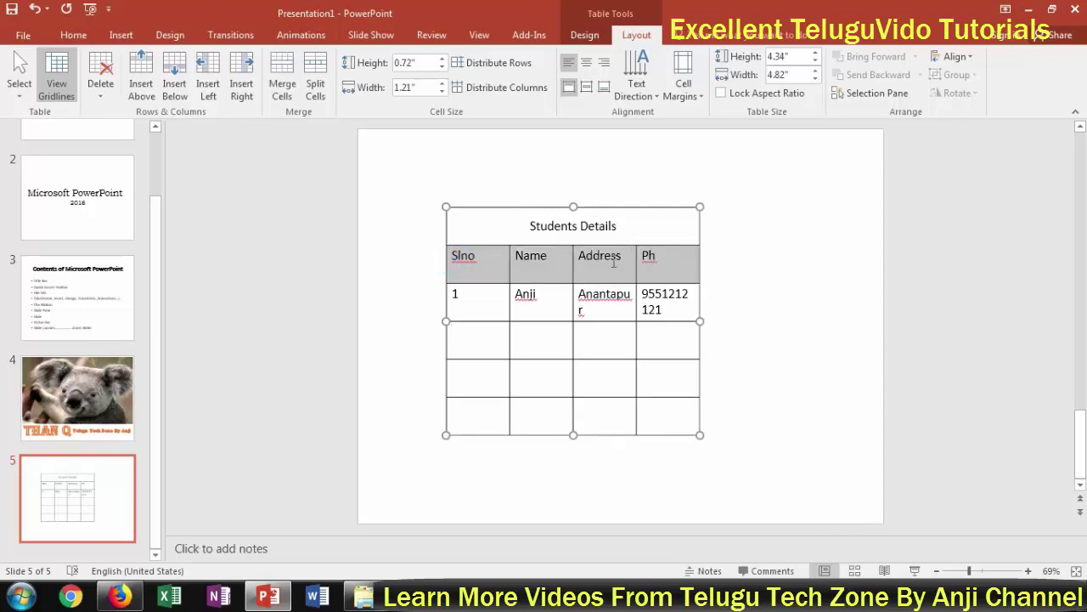
- Center the header labels horizontally after trying right and left alignment
left_click(604, 66)
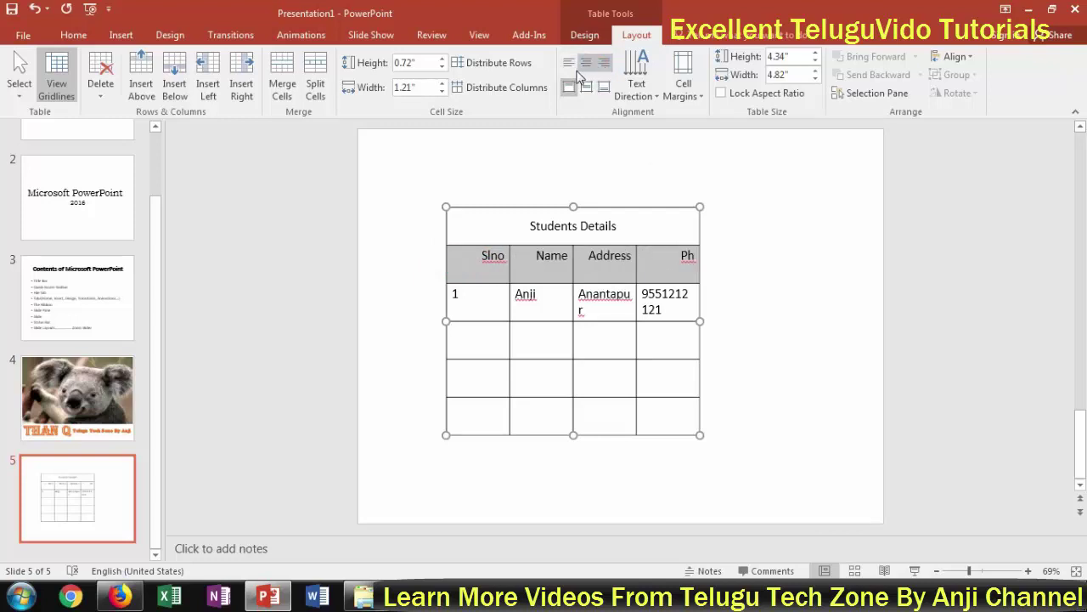
left_click(570, 66)
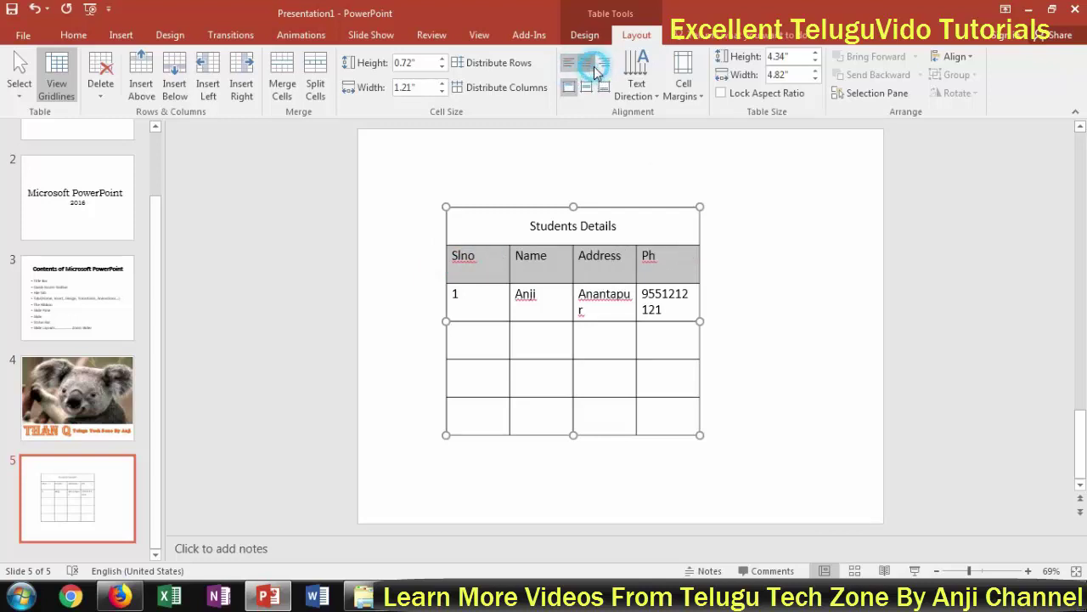
left_click(588, 65)
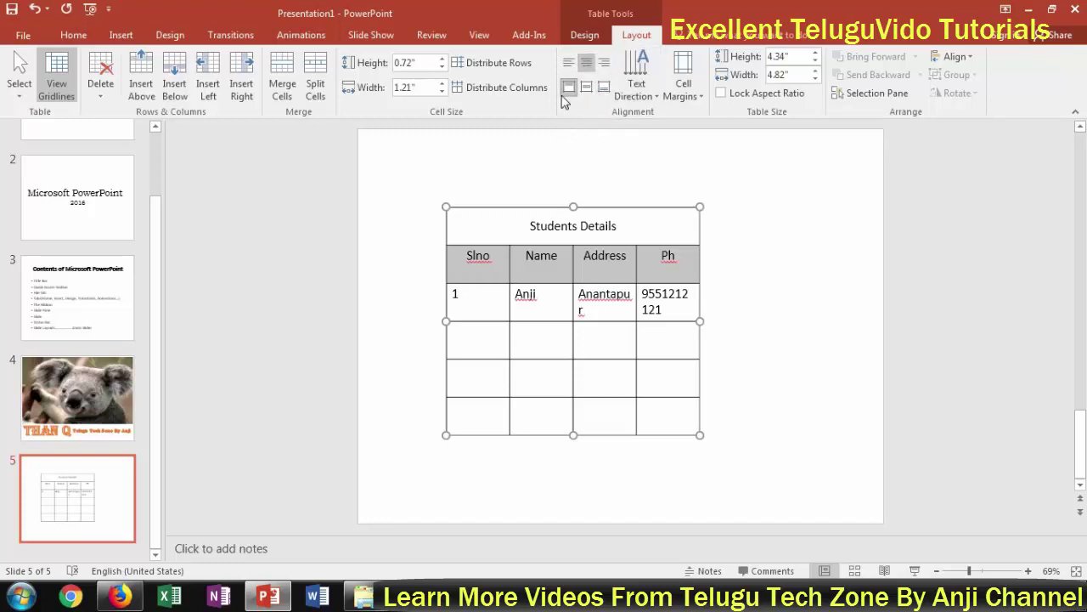
- Center the header labels vertically after trying top and bottom alignment
left_click(568, 90)
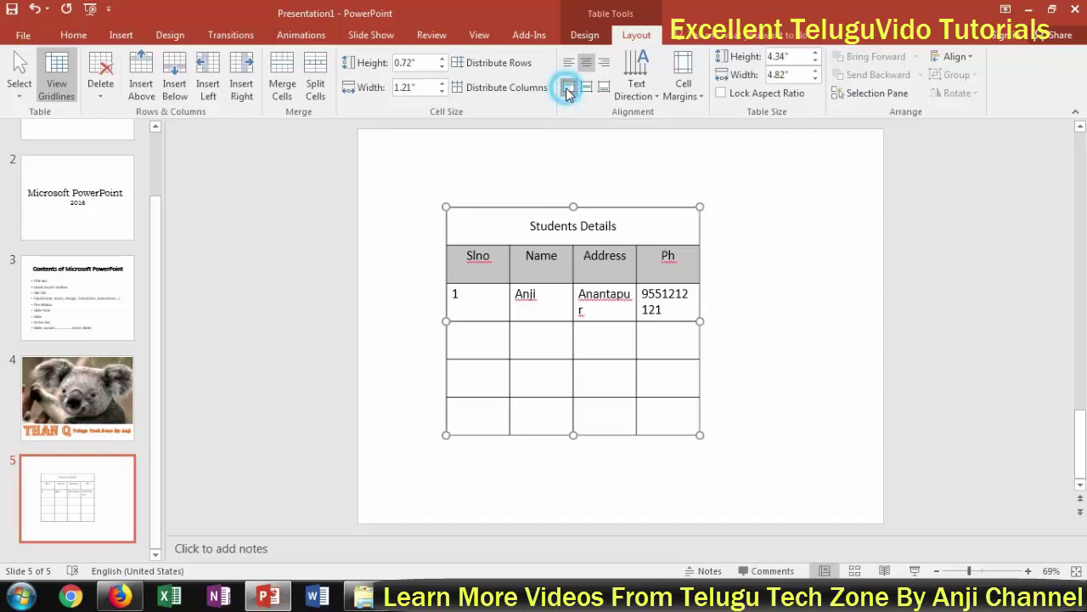
left_click(604, 88)
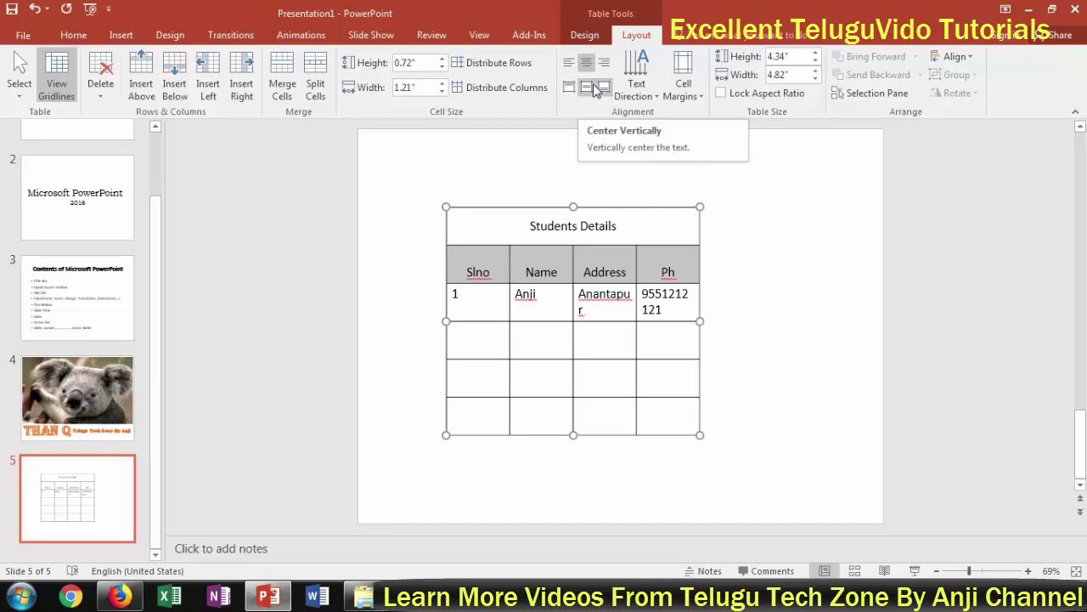
left_click(593, 85)
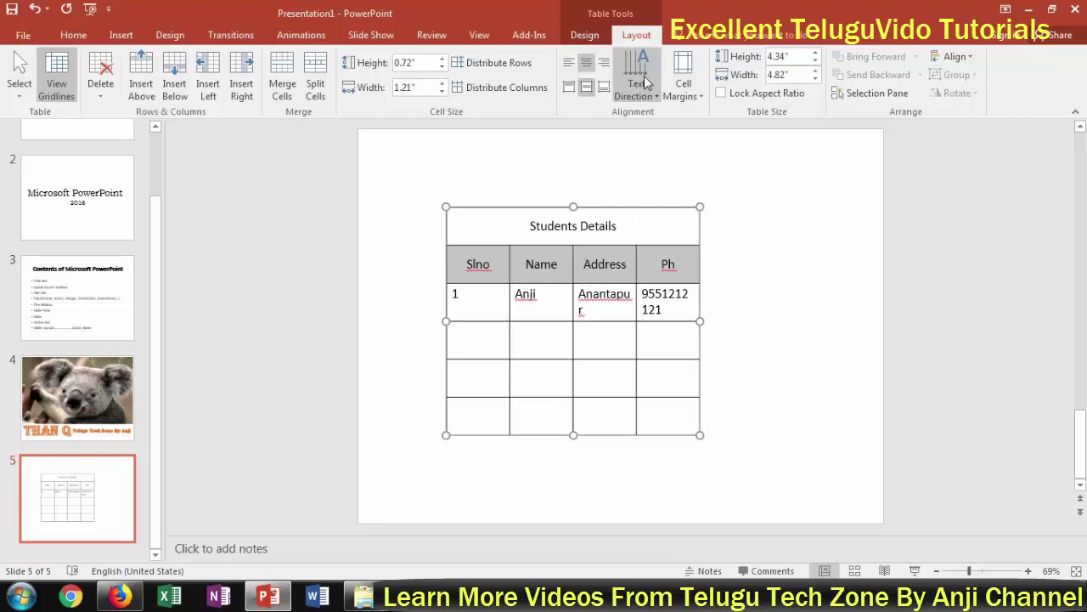
- Keep the header text direction Horizontal and open the Format Shape text box options
left_click(653, 95)
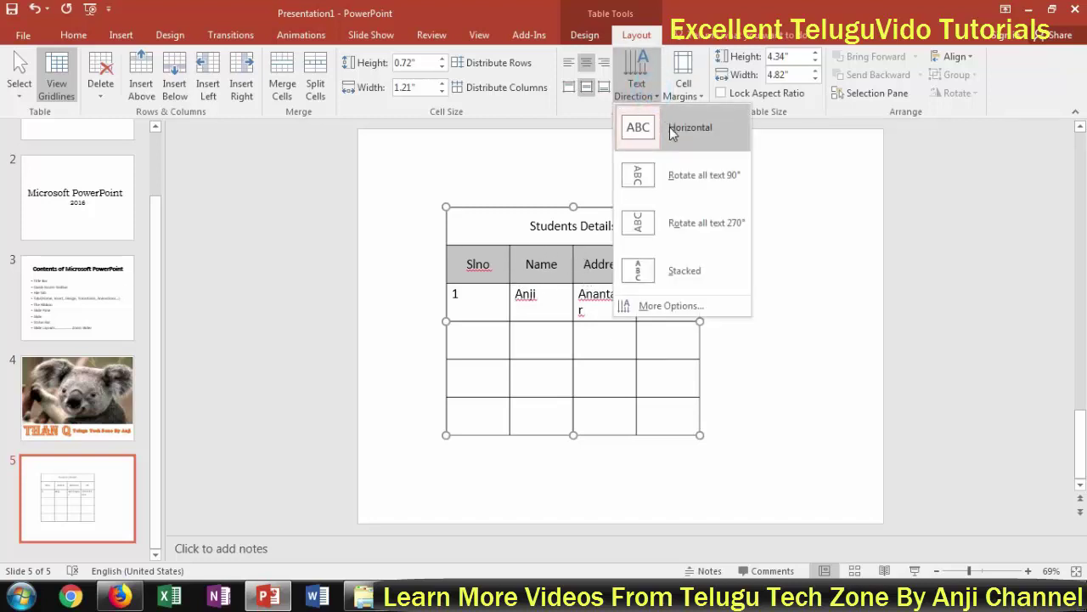
left_click(670, 128)
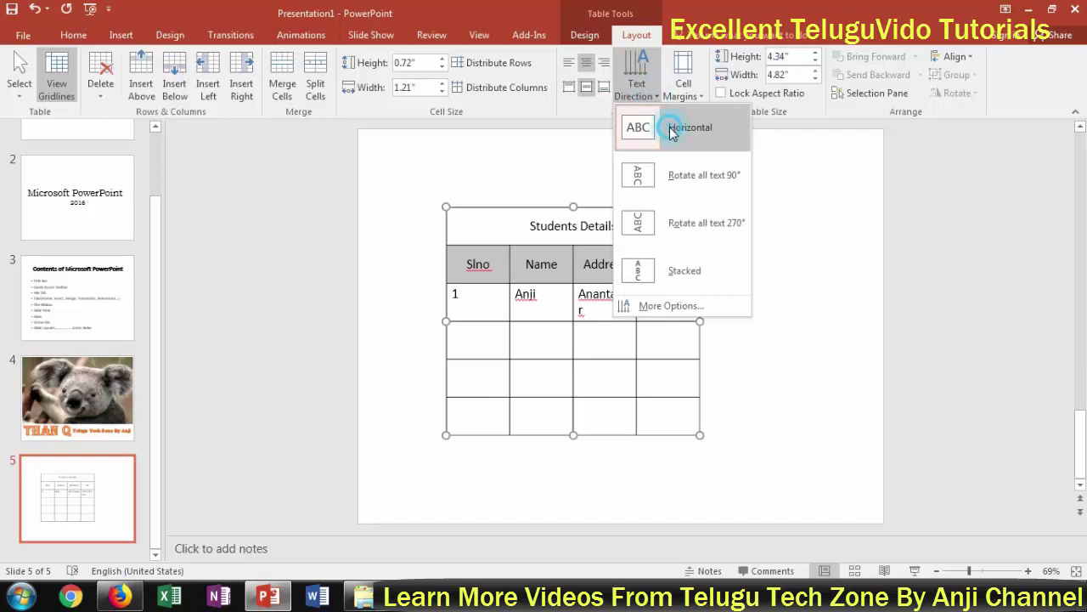
left_click(644, 90)
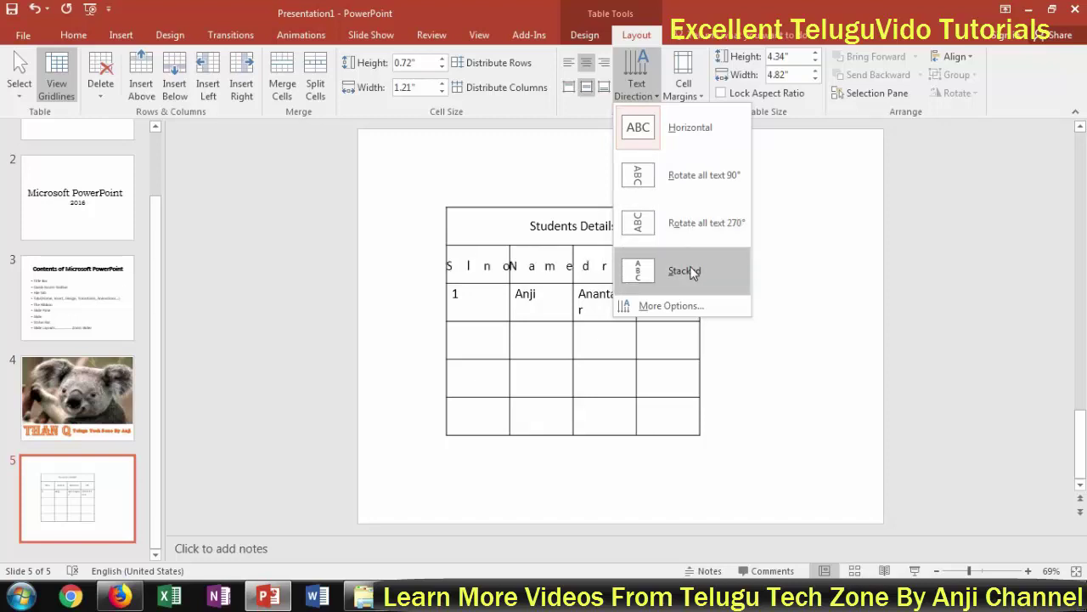
left_click(675, 307)
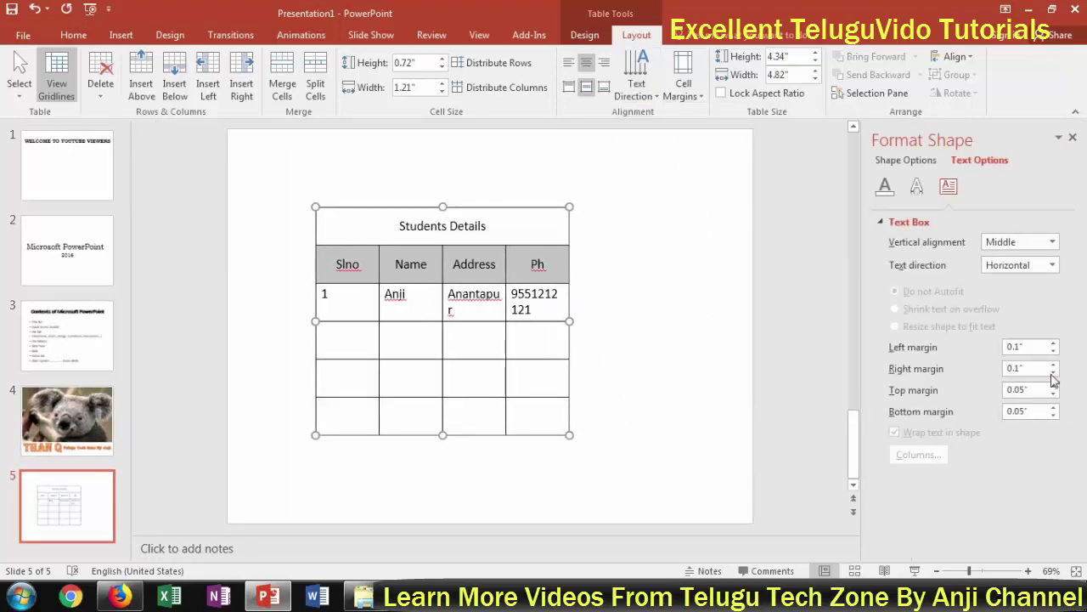
- Set the header text's left margin to 0" and right margin to 0.2"
left_click(1055, 344)
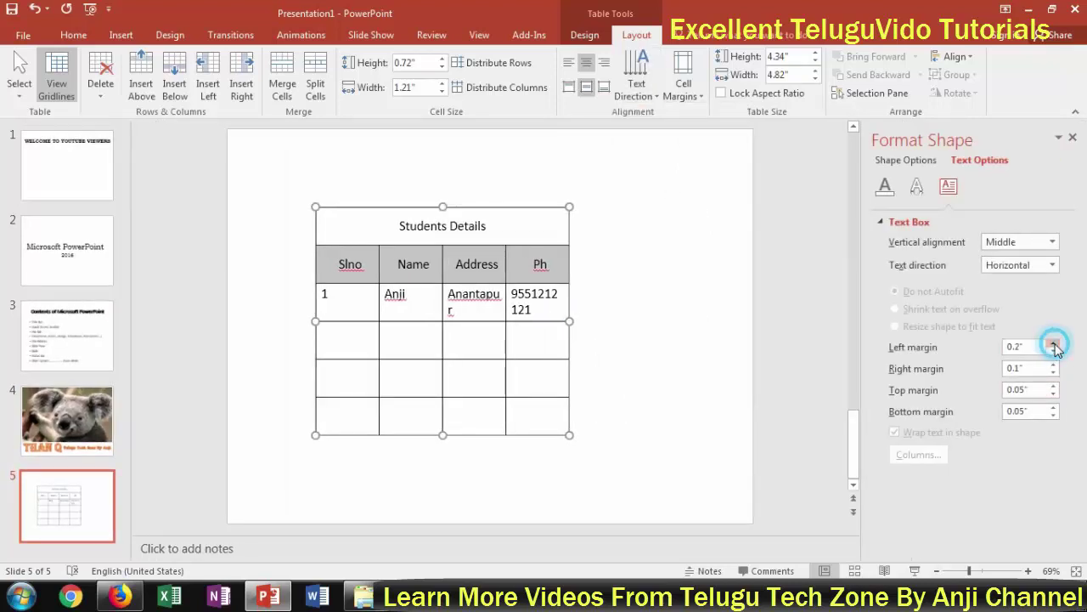
left_click(1054, 344)
left_click(1054, 344)
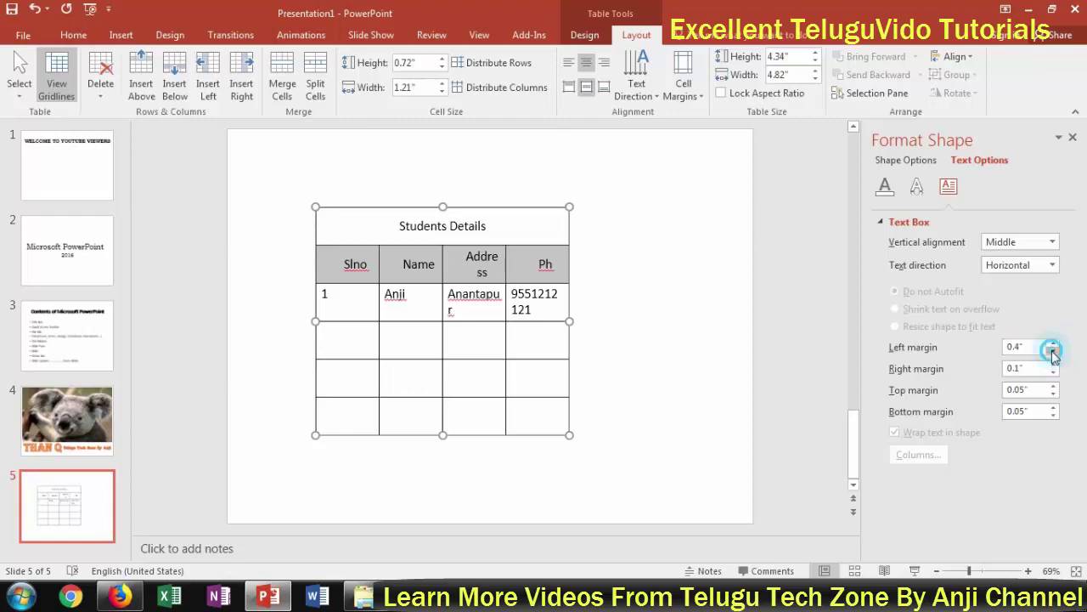
left_click(1055, 350)
left_click(1054, 350)
left_click(1054, 350)
left_click(1054, 350)
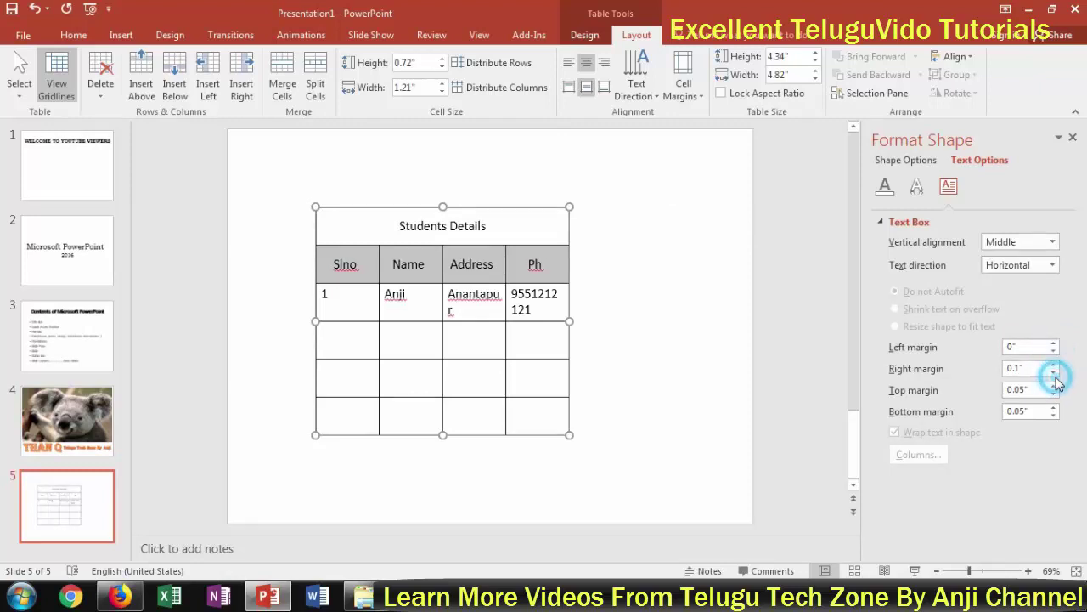
left_click(1055, 364)
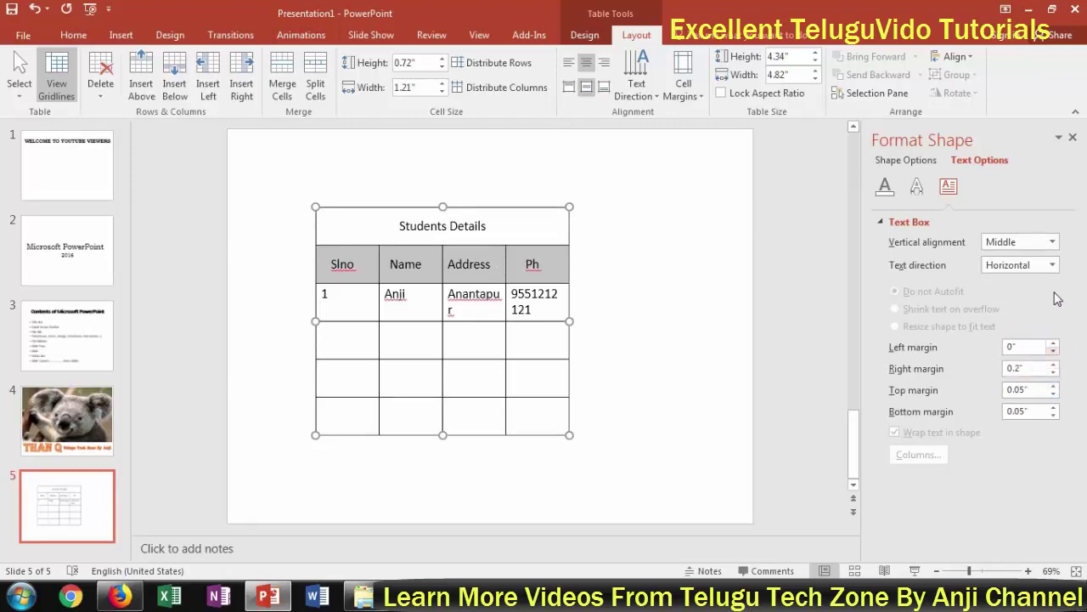
- Keep vertical alignment Middle and rotate all header text 90°
left_click(1052, 242)
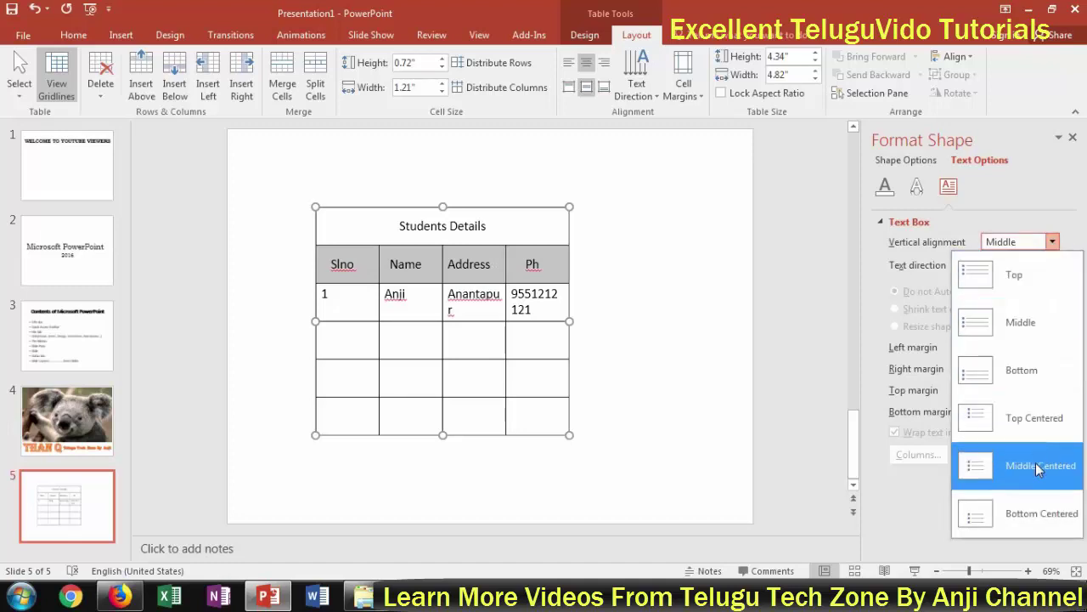
left_click(1061, 214)
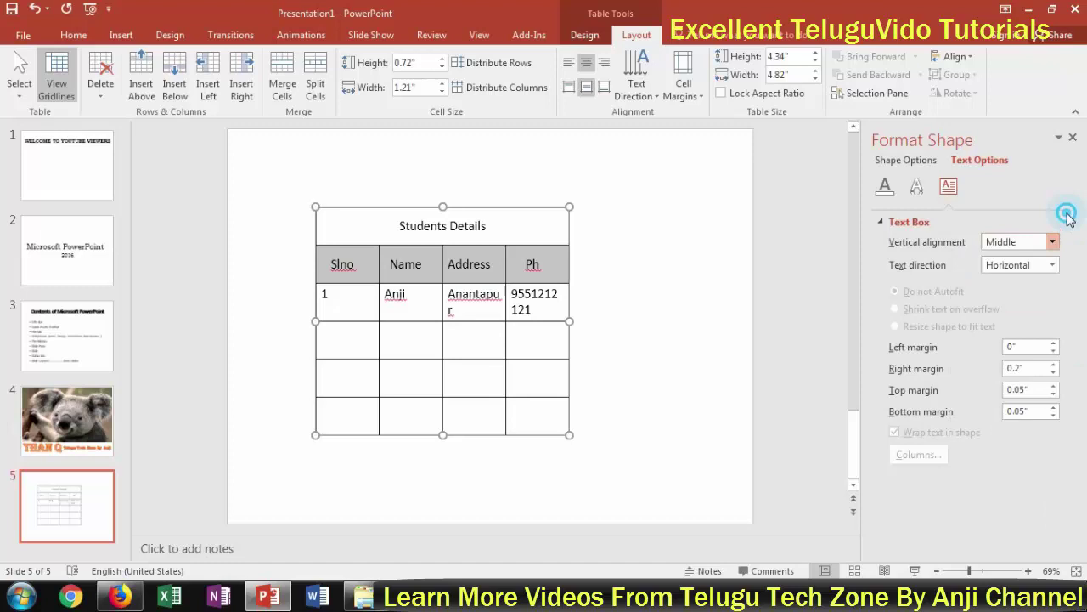
left_click(1050, 268)
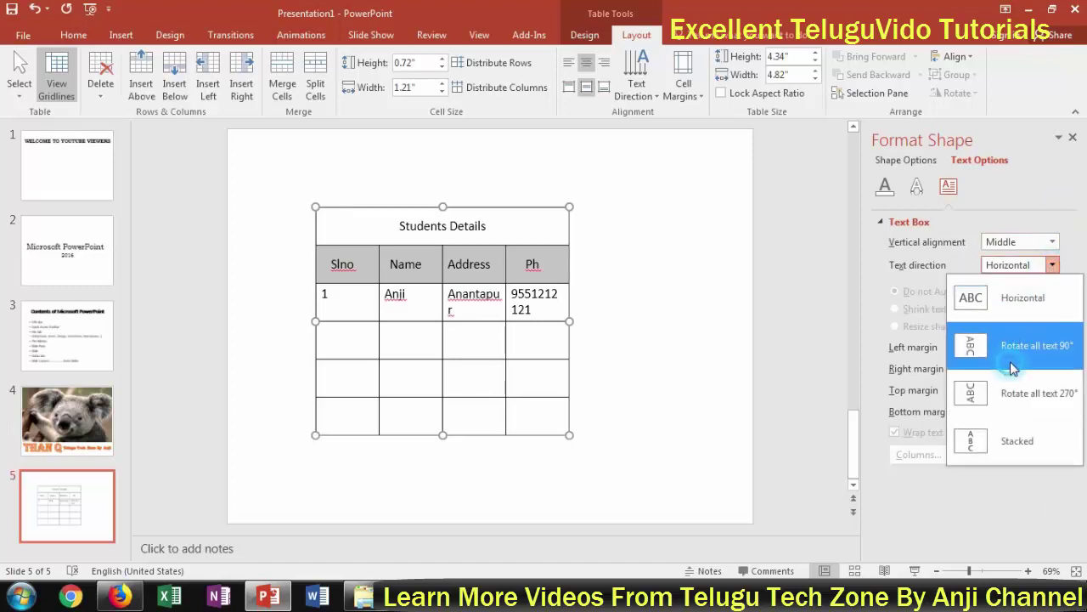
left_click(1012, 345)
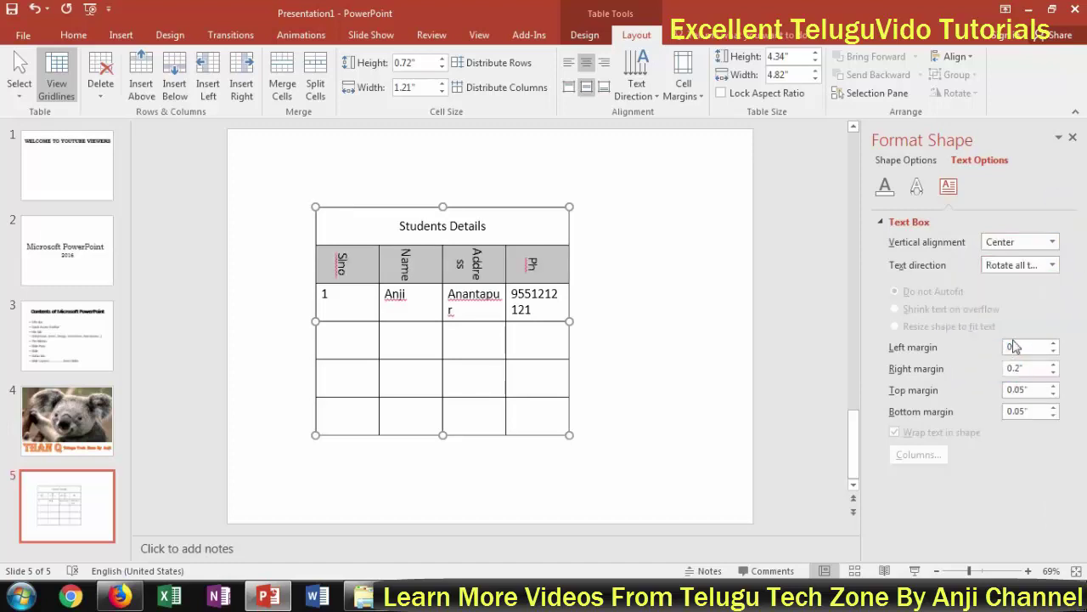
left_click(924, 191)
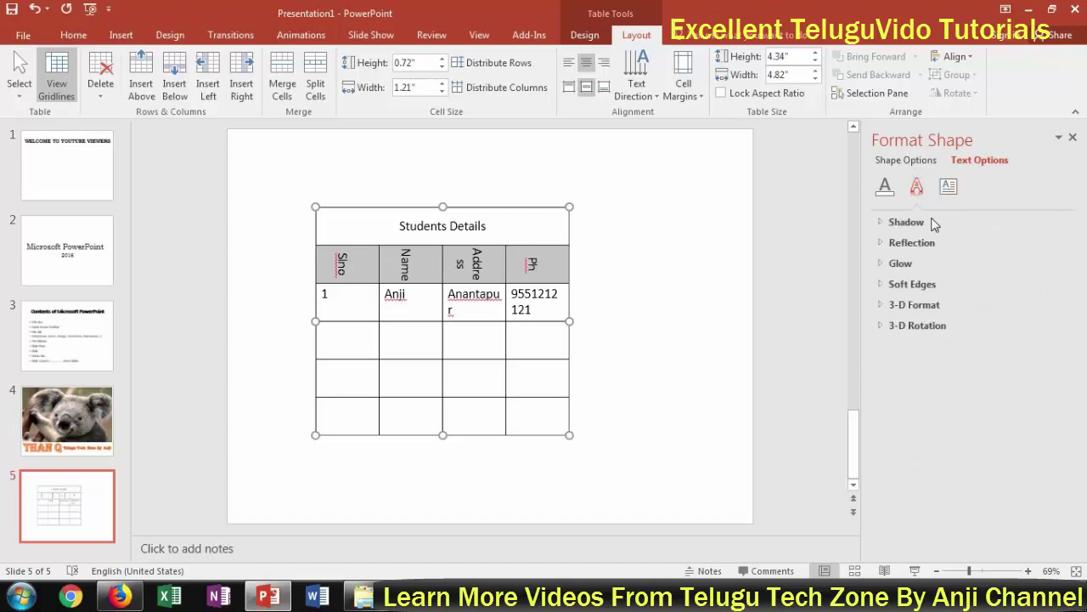
- Give the rotated headers a 4 pt shadow at 90° and a 65%-size reflection
left_click(906, 221)
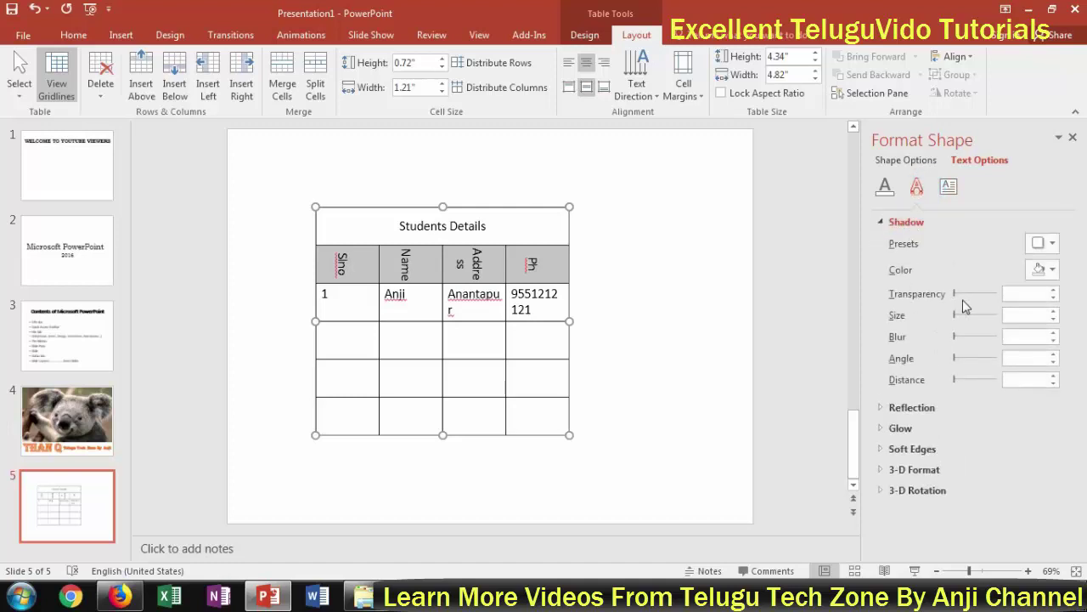
left_click(964, 294)
left_click_drag(976, 297, 977, 304)
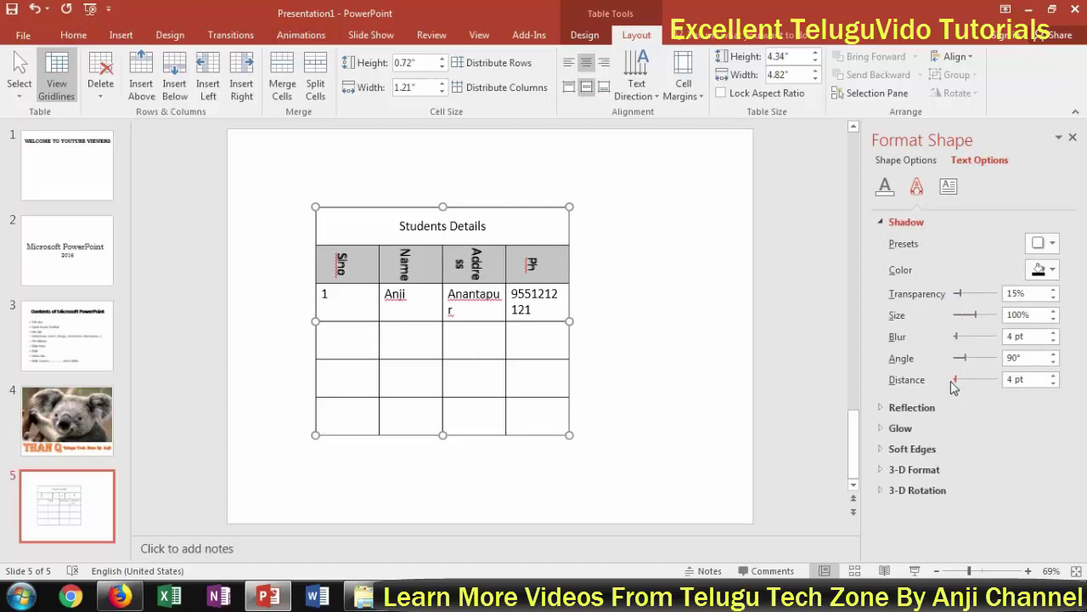
left_click(916, 408)
left_click(958, 453)
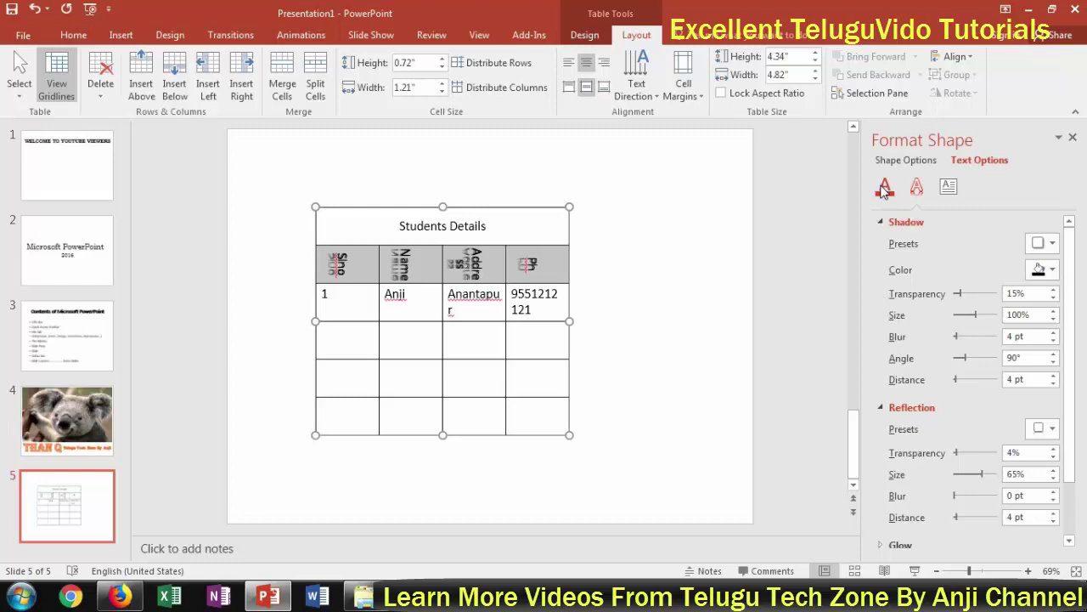
left_click(951, 189)
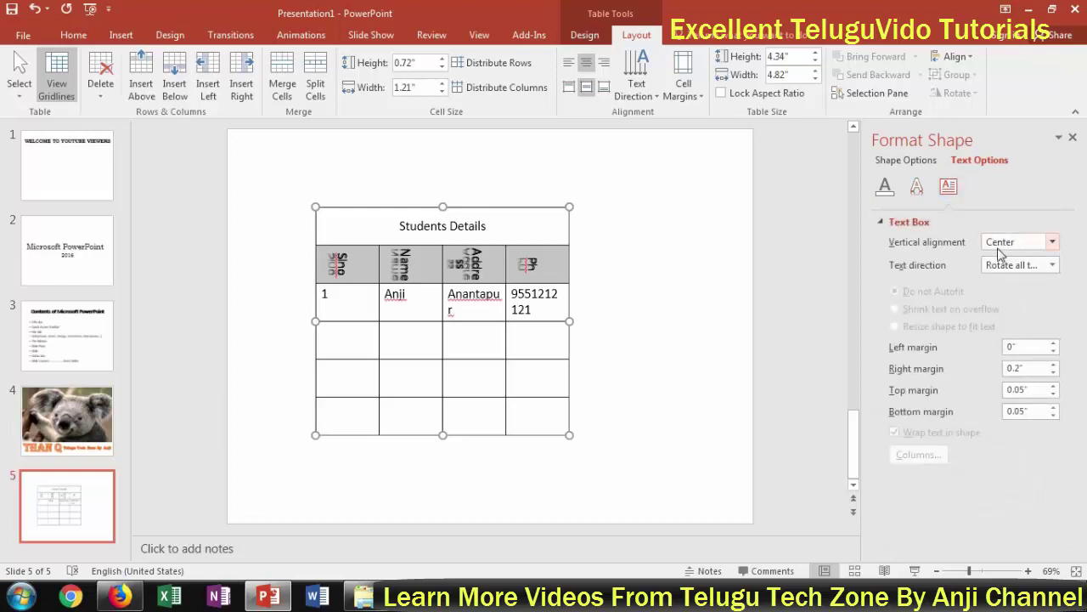
- Try Left alignment on the rotated headers, then return them to Center
left_click(1053, 244)
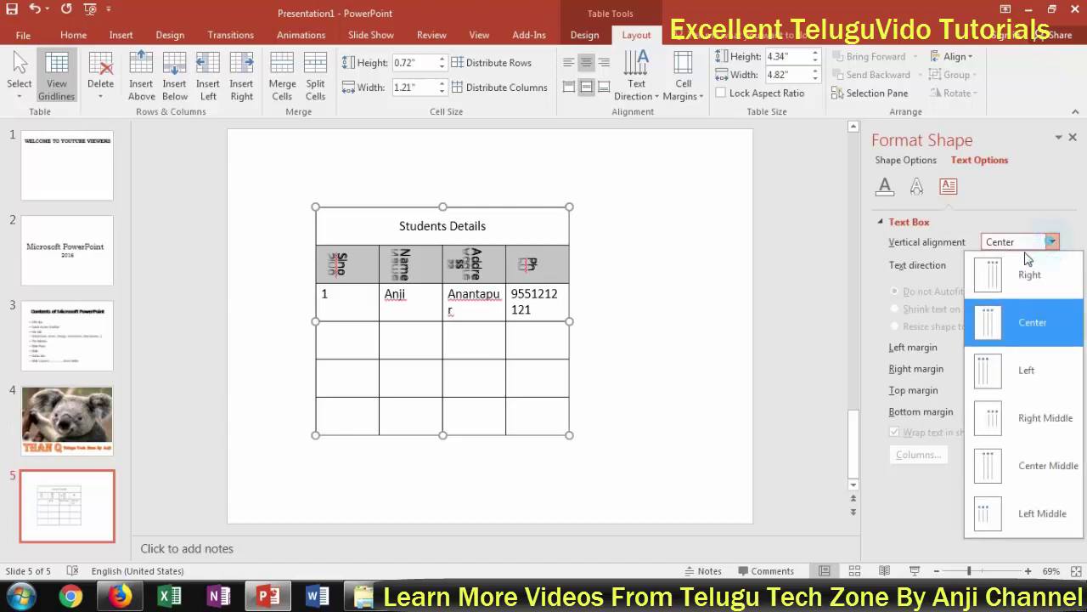
left_click(1043, 378)
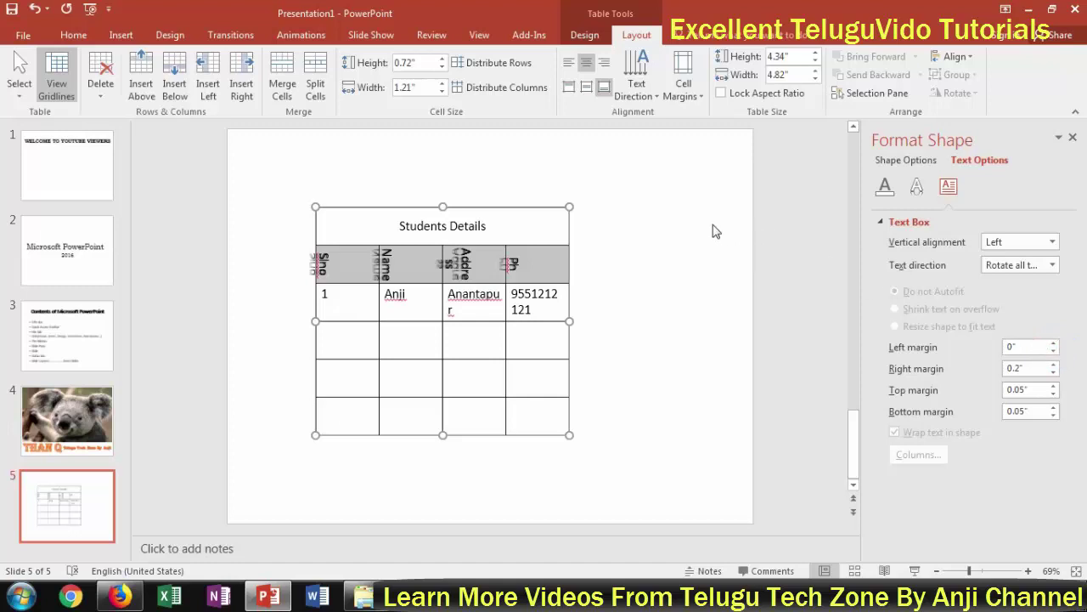
left_click(586, 89)
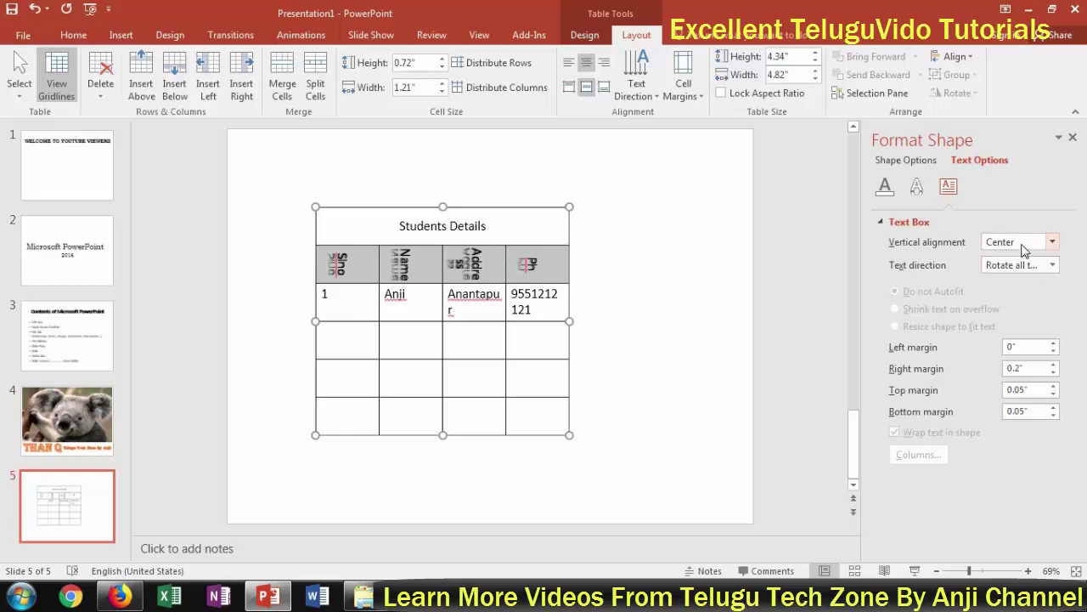
left_click(885, 185)
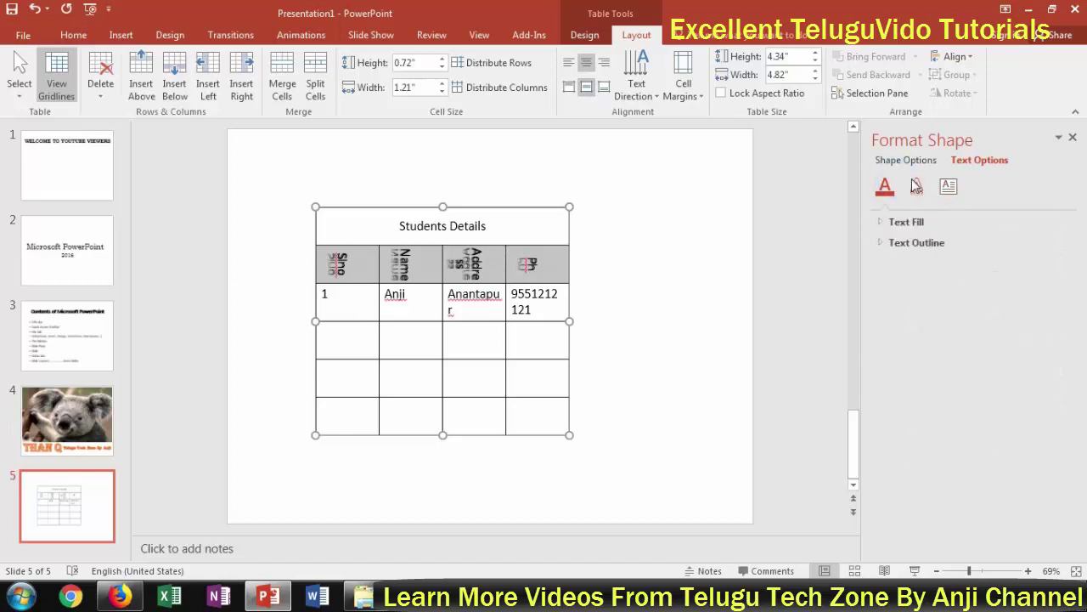
- Apply a gradient text fill with a stop at 26% to the headers, then close Format Shape
left_click(919, 186)
left_click(888, 187)
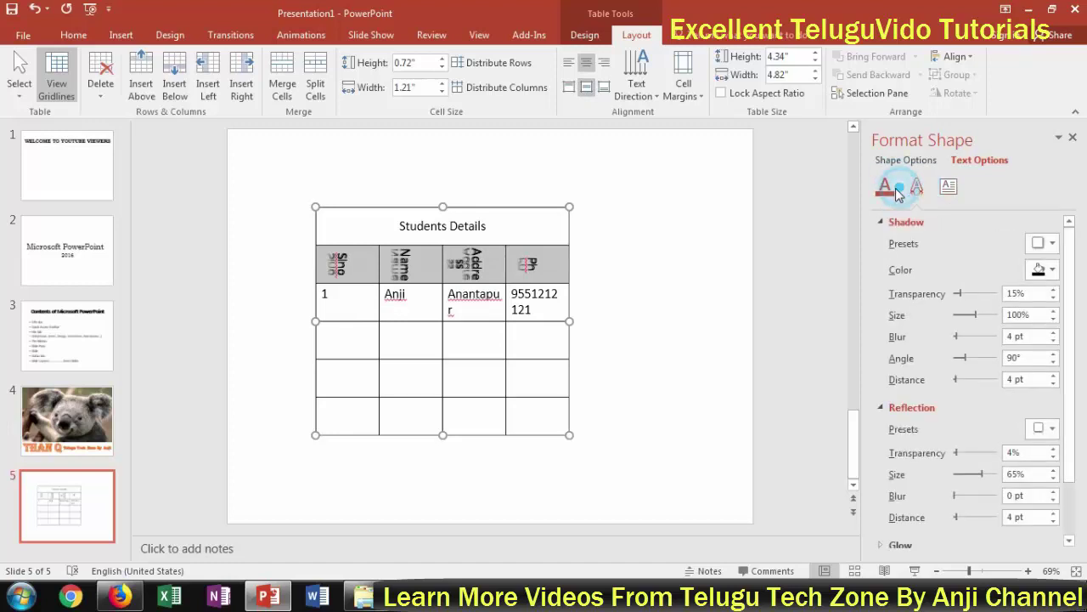
left_click(884, 222)
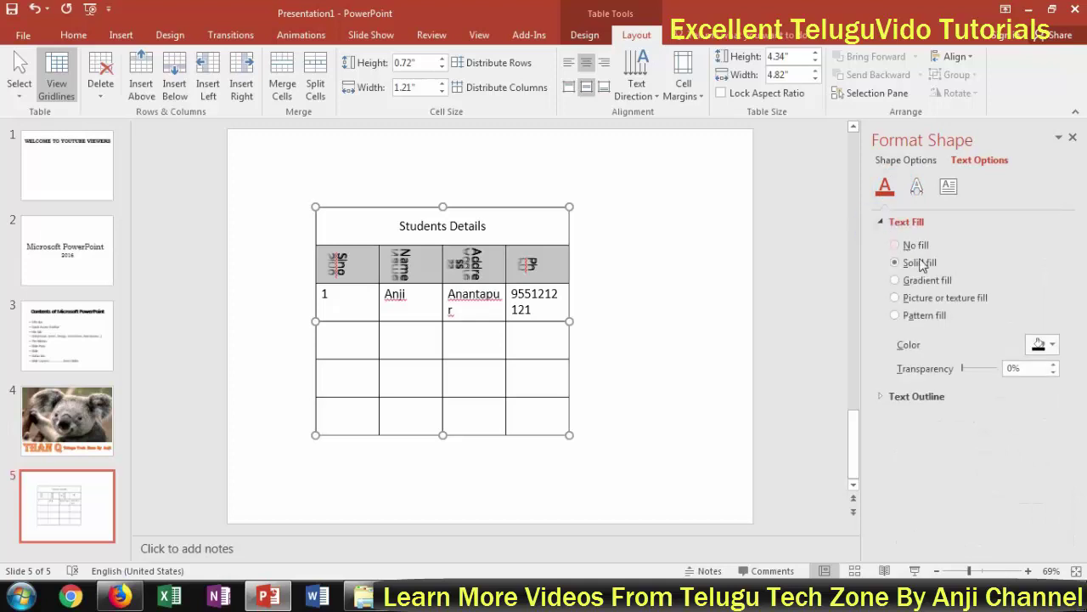
left_click(939, 285)
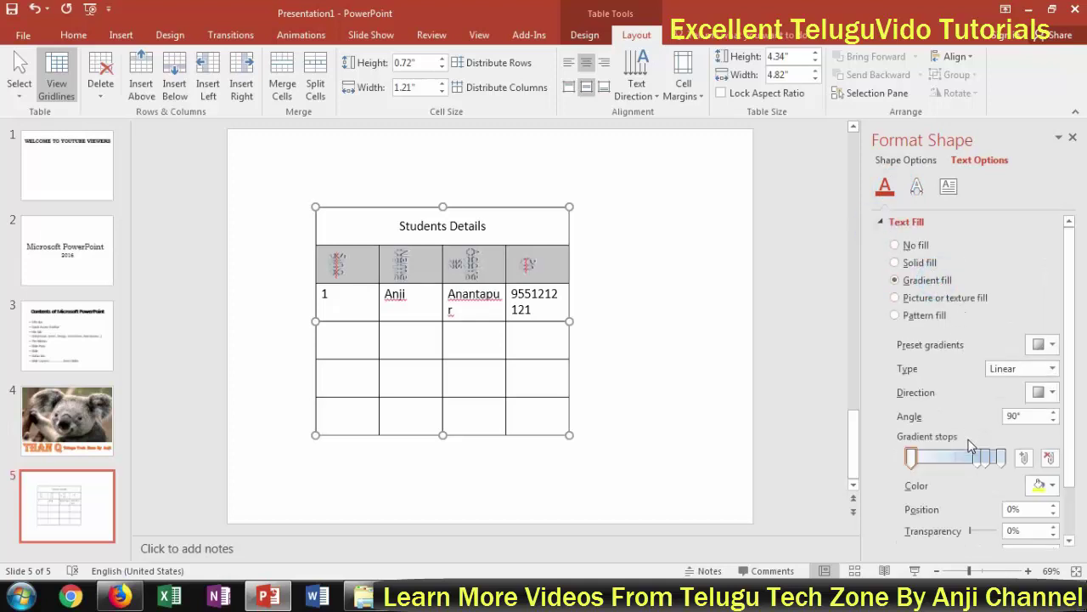
left_click(932, 459)
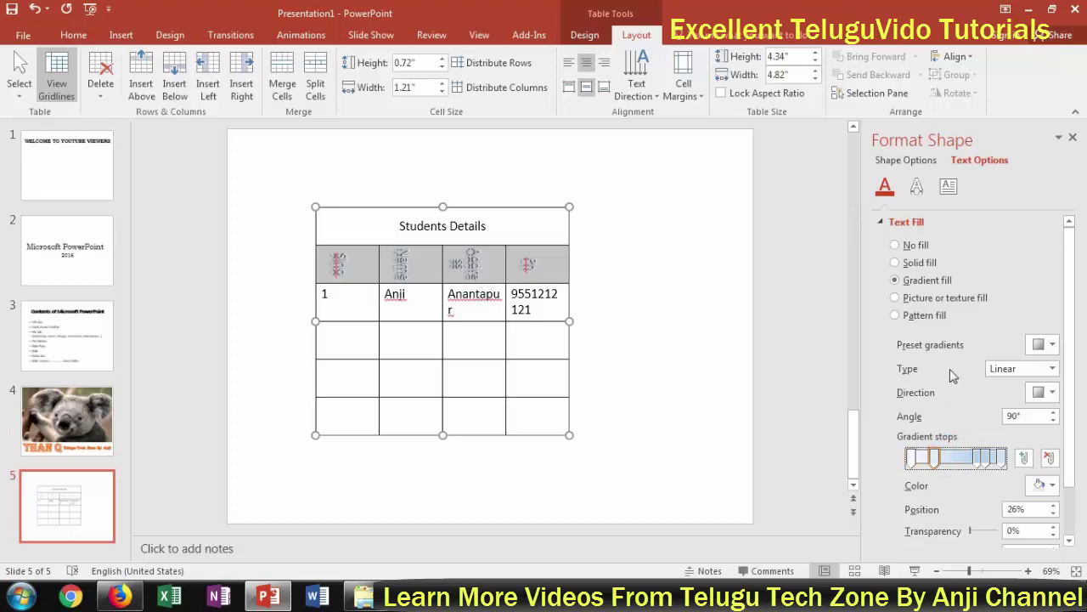
scroll(1072, 380, "down", 3)
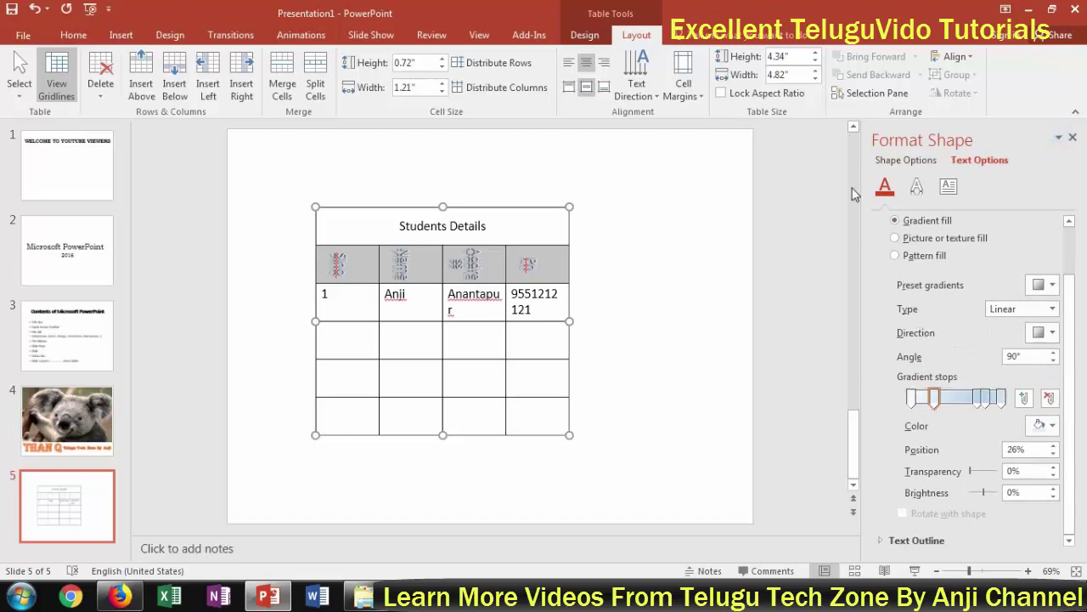
left_click(1072, 137)
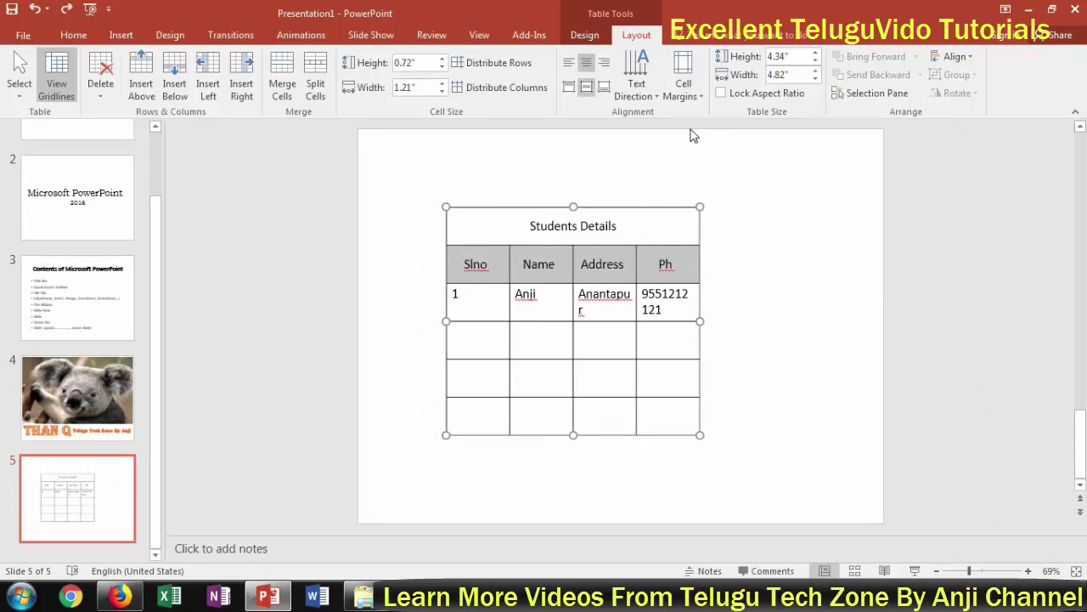
- Try the None, Narrow and Wide cell margin presets, then open Custom Margins
left_click(700, 92)
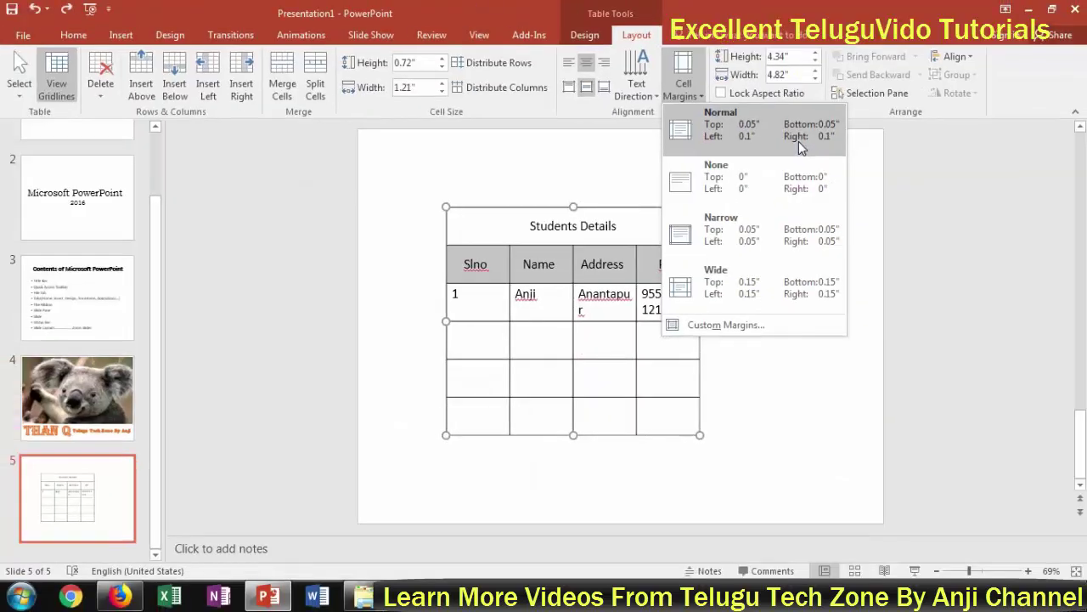
left_click(768, 176)
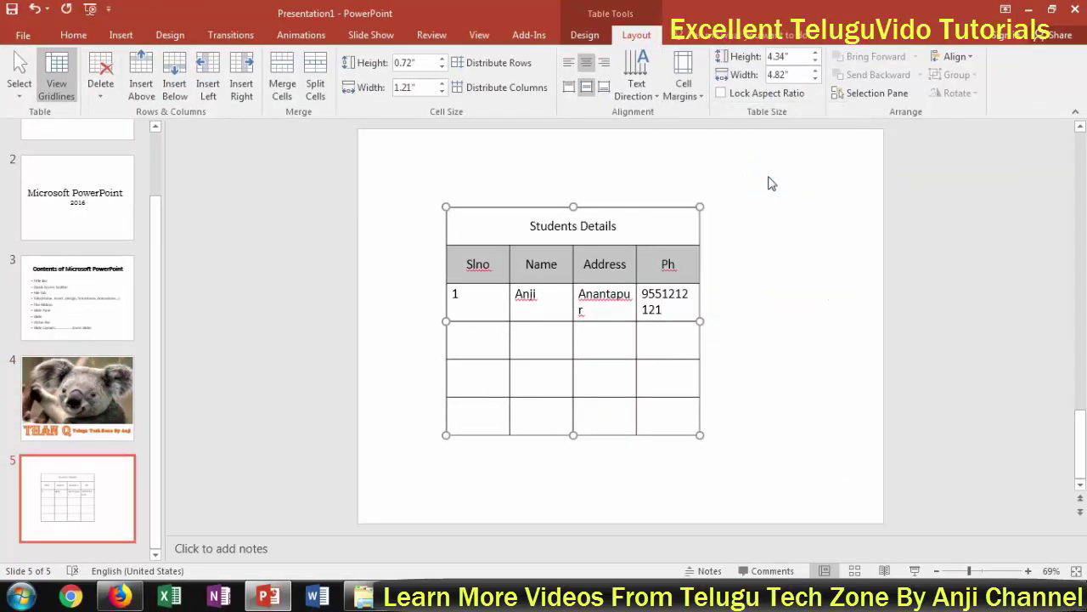
left_click(684, 88)
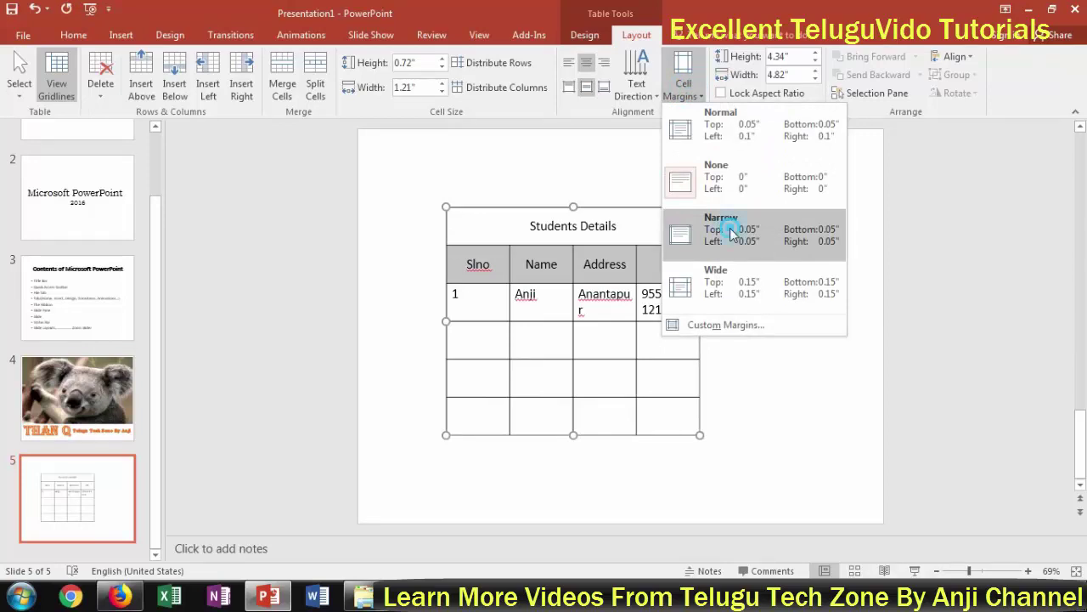
left_click(732, 234)
left_click(684, 88)
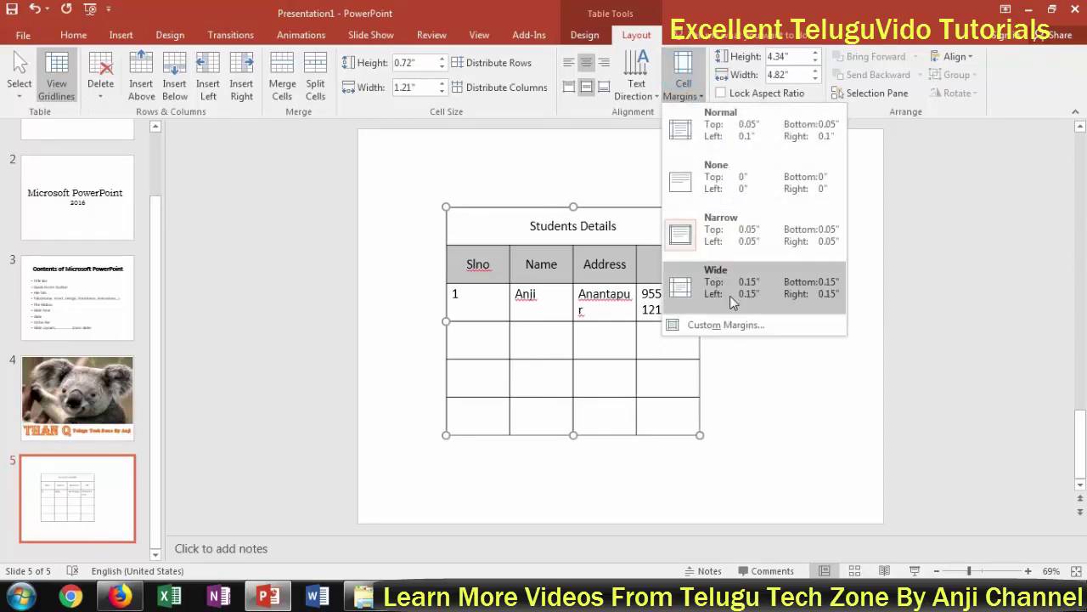
left_click(732, 292)
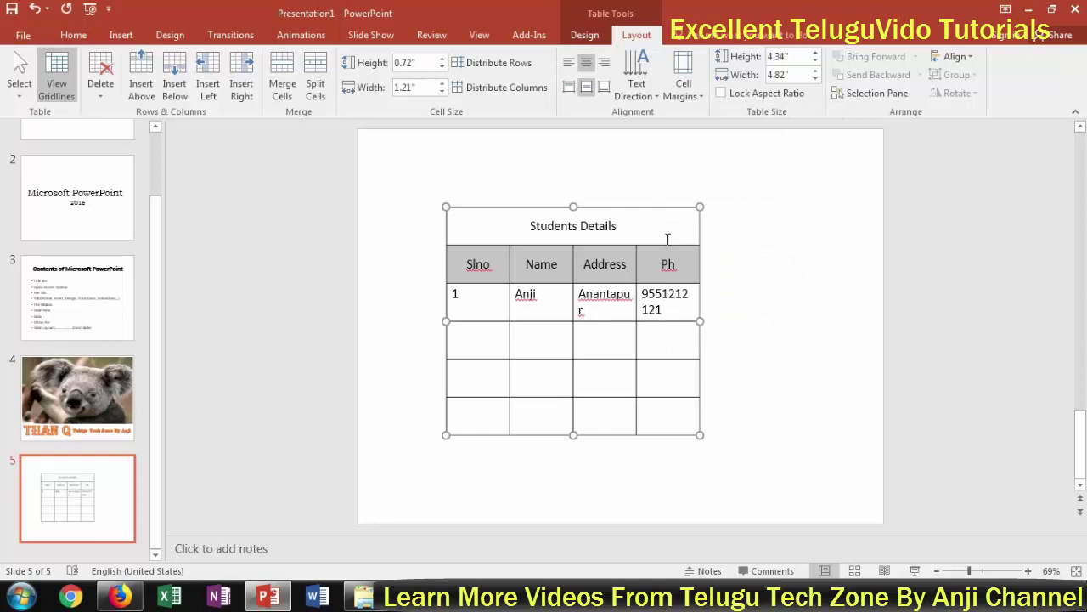
left_click(684, 68)
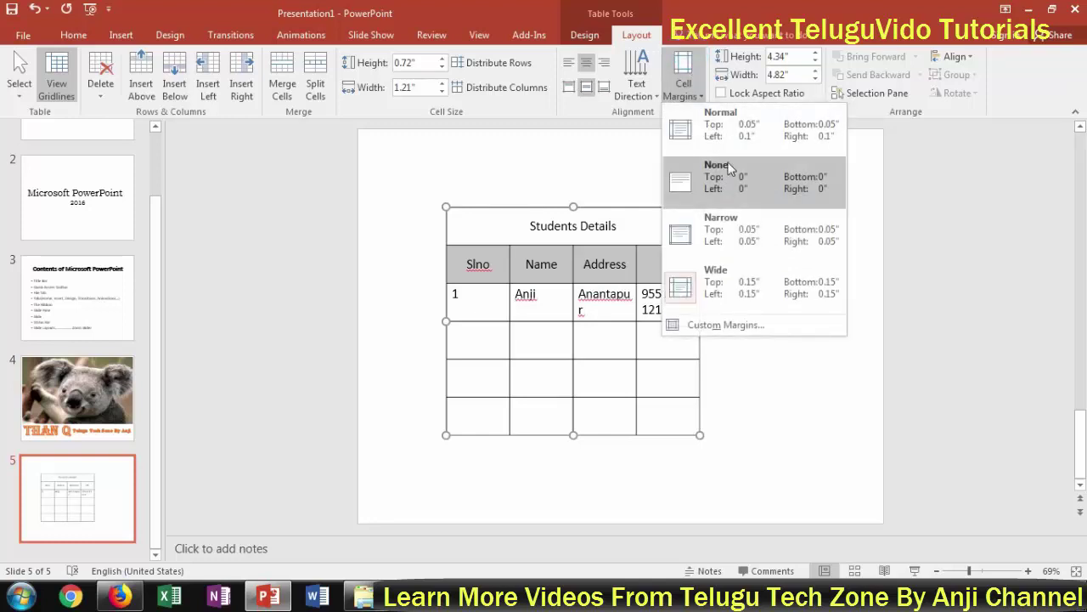
left_click(746, 331)
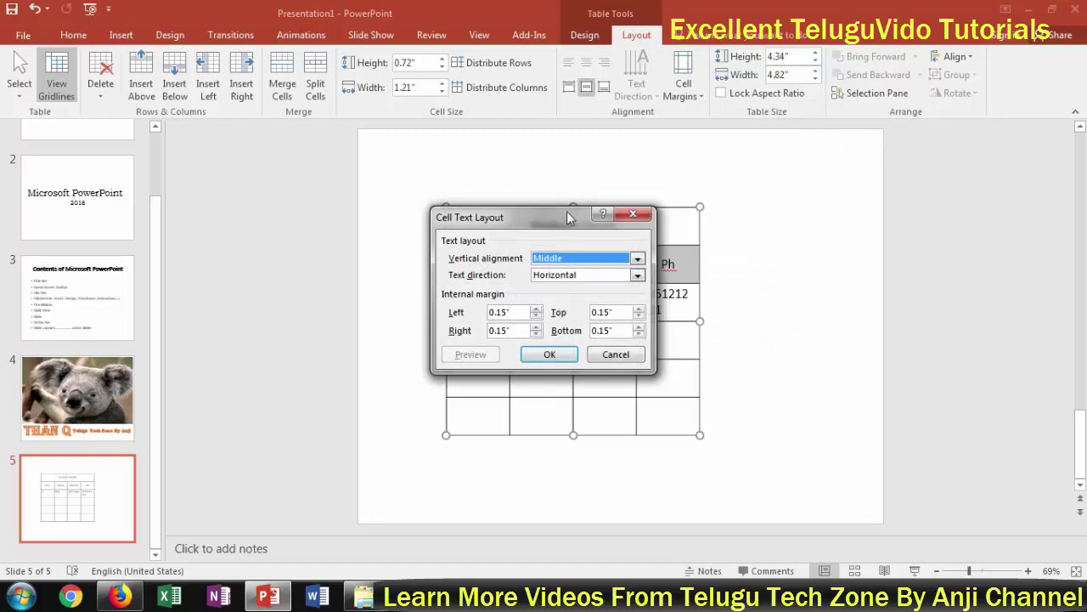
- Preview a larger right cell margin in Cell Text Layout, then cancel the change
left_click_drag(535, 214, 915, 250)
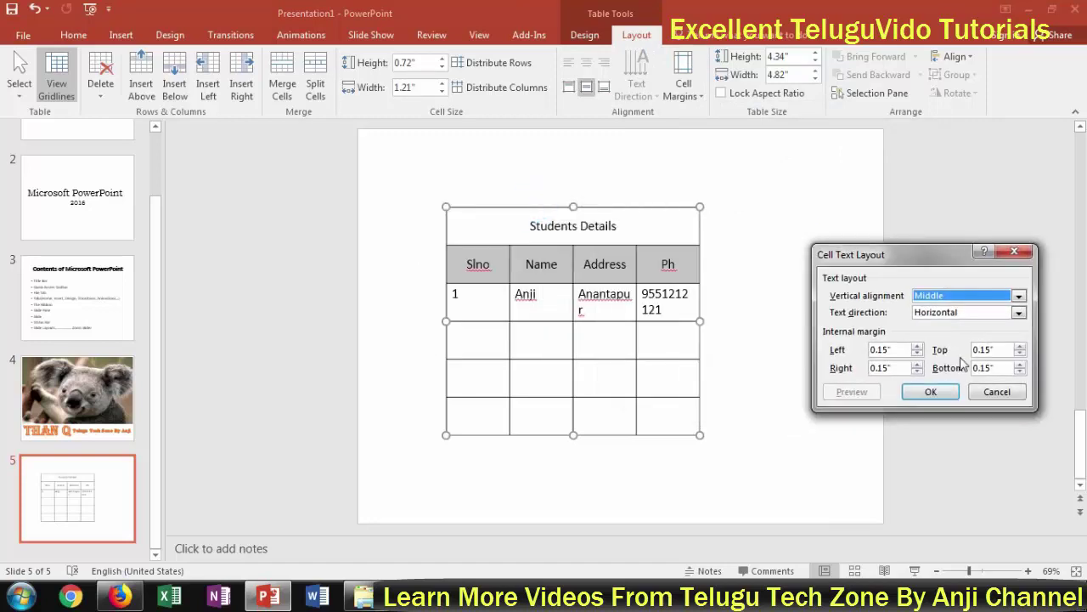
left_click(919, 371)
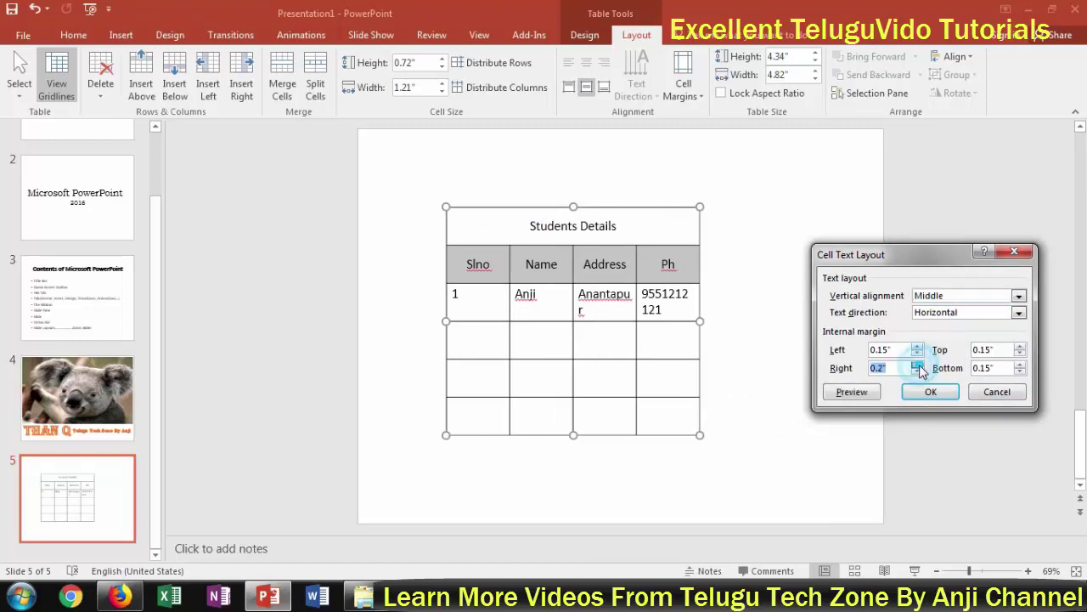
left_click(917, 363)
left_click(852, 392)
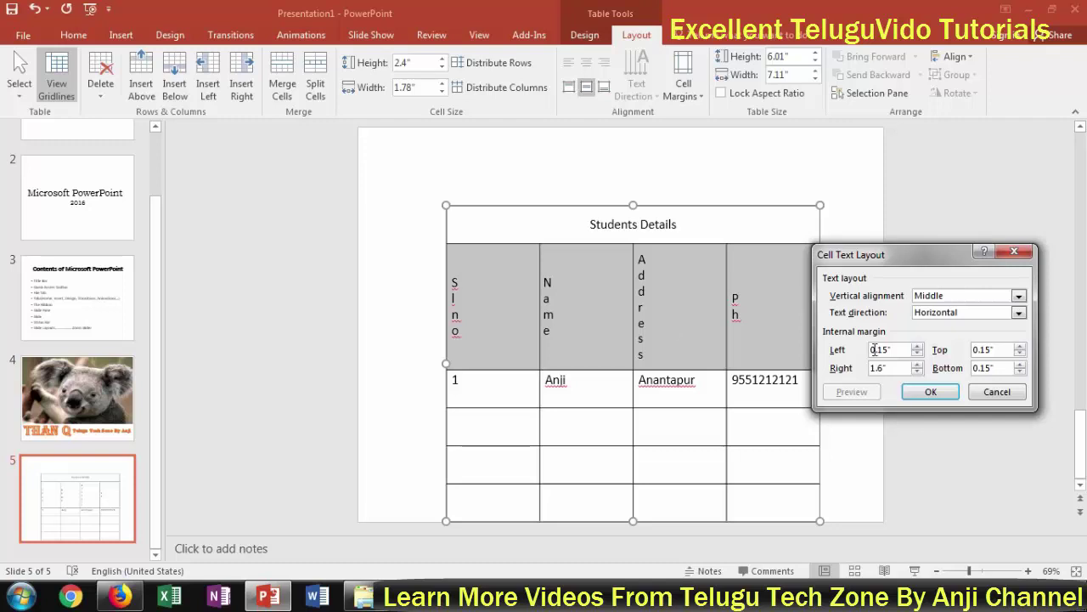
left_click(1003, 399)
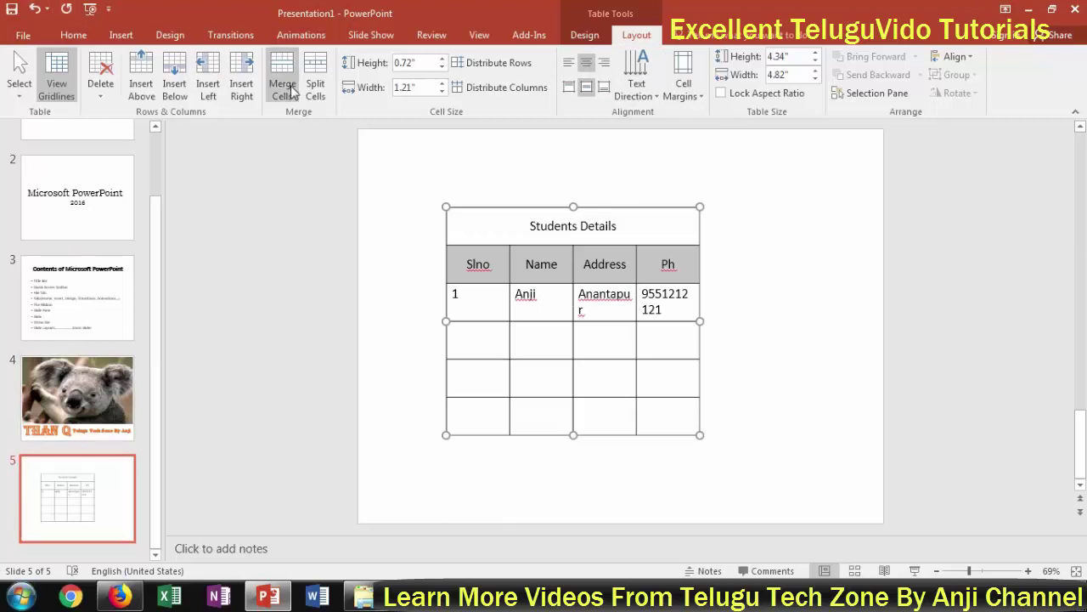
- Increase the table's height and widen it toward 7.1" with the Table Size spinners
left_click(814, 56)
left_click(814, 56)
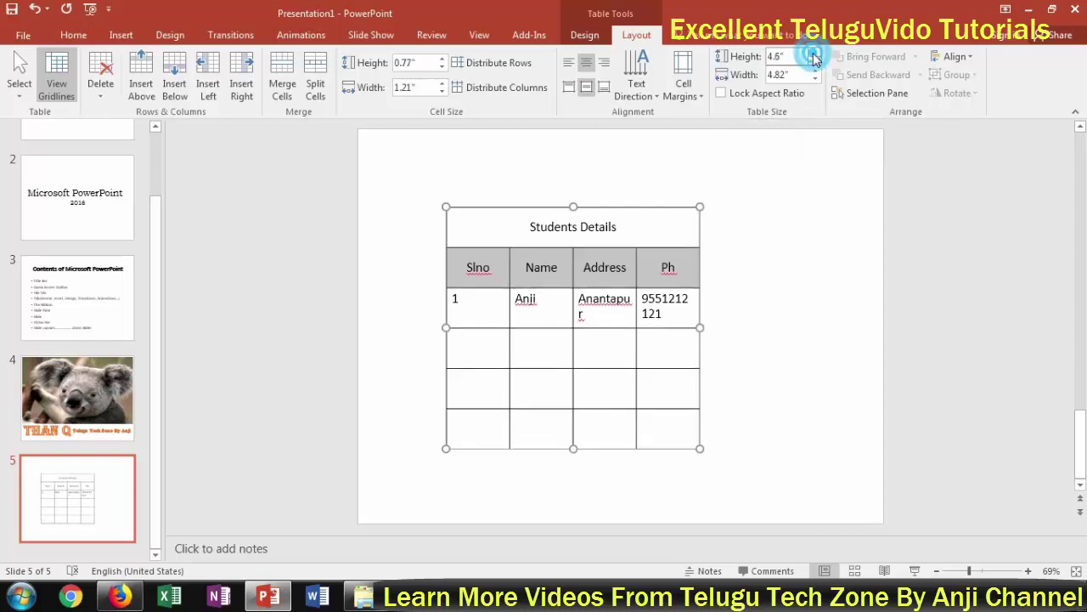
left_click(814, 56)
left_click(814, 56)
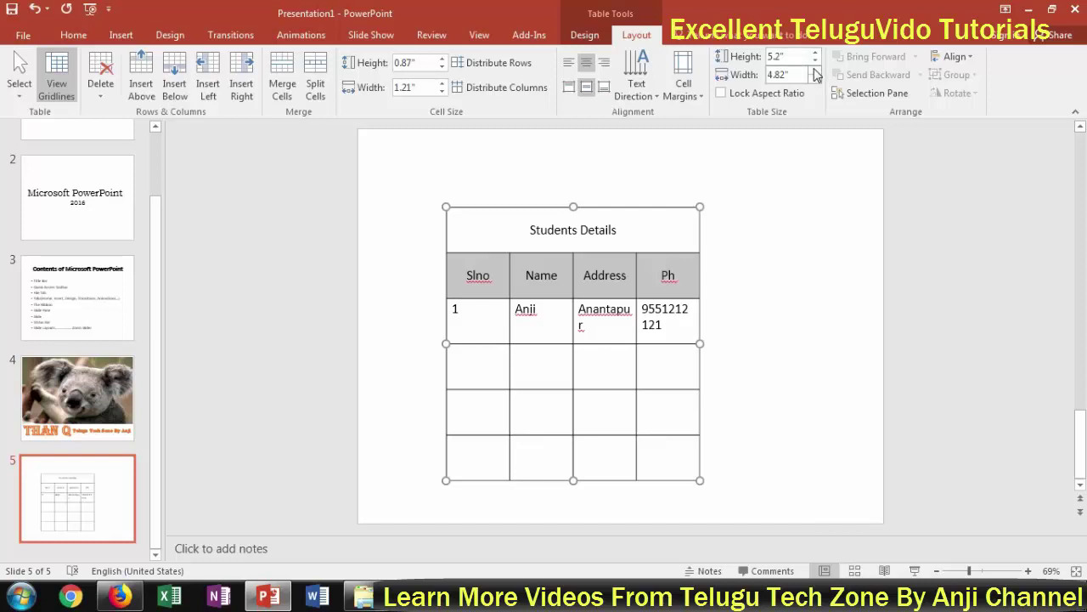
left_click(814, 71)
left_click(814, 71)
left_click(814, 71)
left_click(814, 71)
left_click(813, 72)
left_click(814, 71)
left_click(814, 71)
left_click(814, 71)
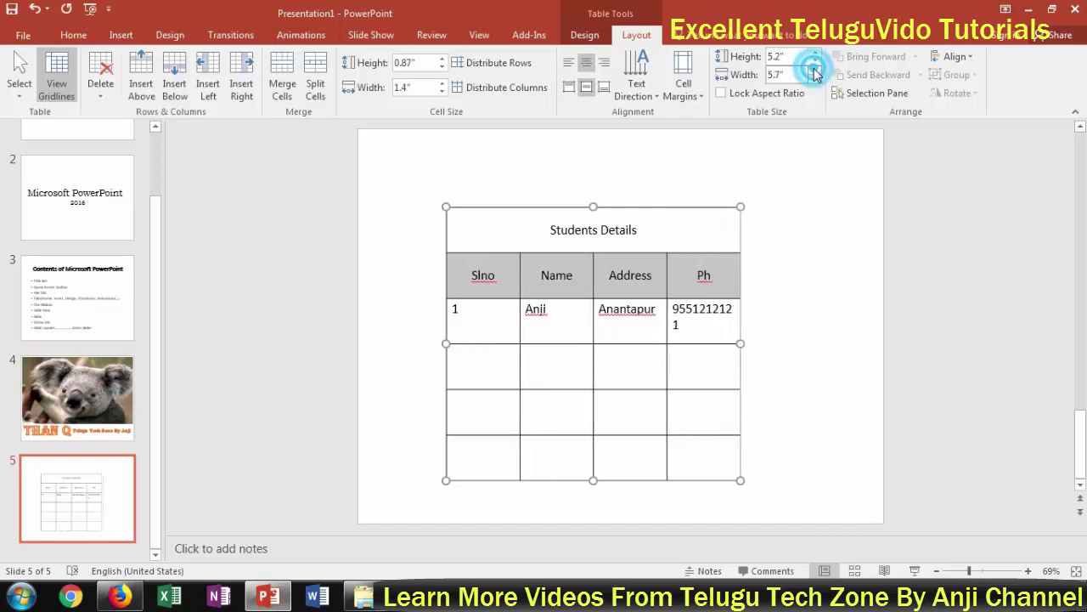
left_click(814, 72)
left_click(814, 72)
left_click(814, 72)
left_click(814, 72)
double_click(814, 72)
double_click(814, 71)
left_click(814, 72)
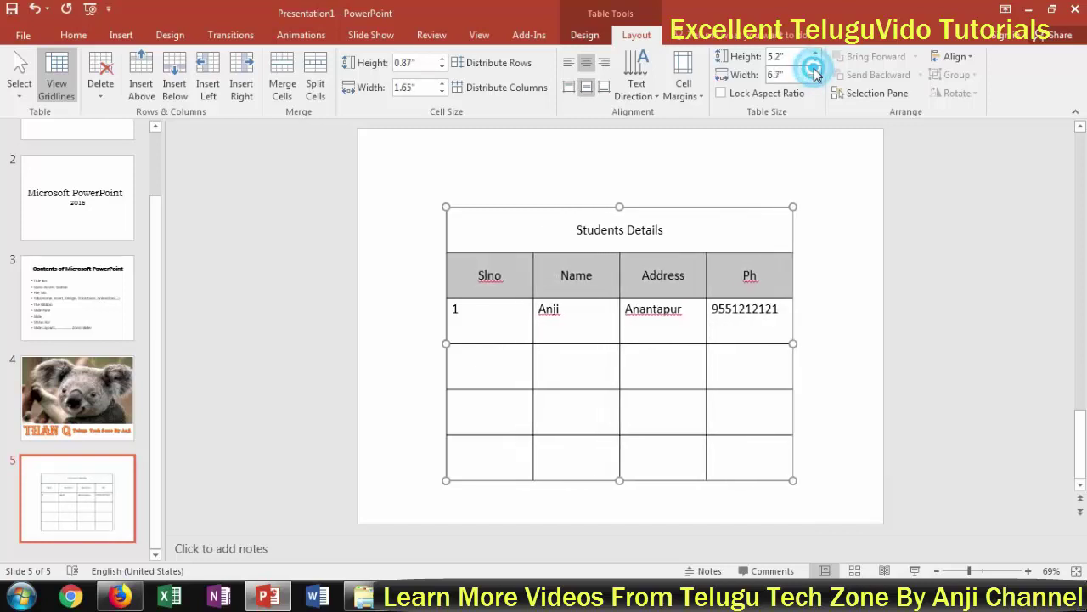
double_click(814, 71)
double_click(814, 71)
left_click(814, 72)
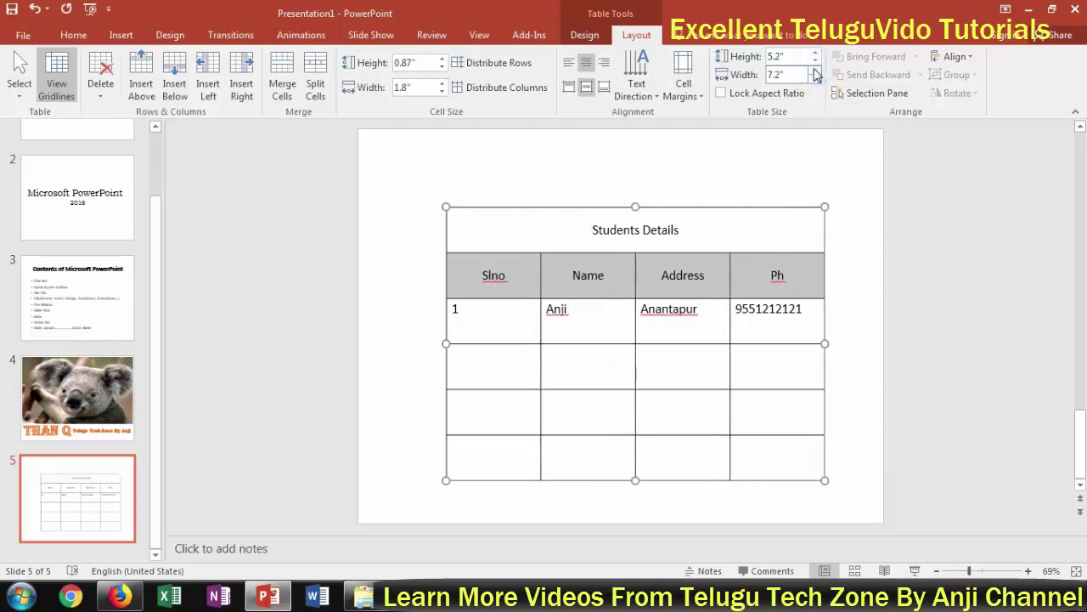
- Lock the aspect ratio, enlarge proportionally, then bring the width back to 7.1"
left_click(763, 94)
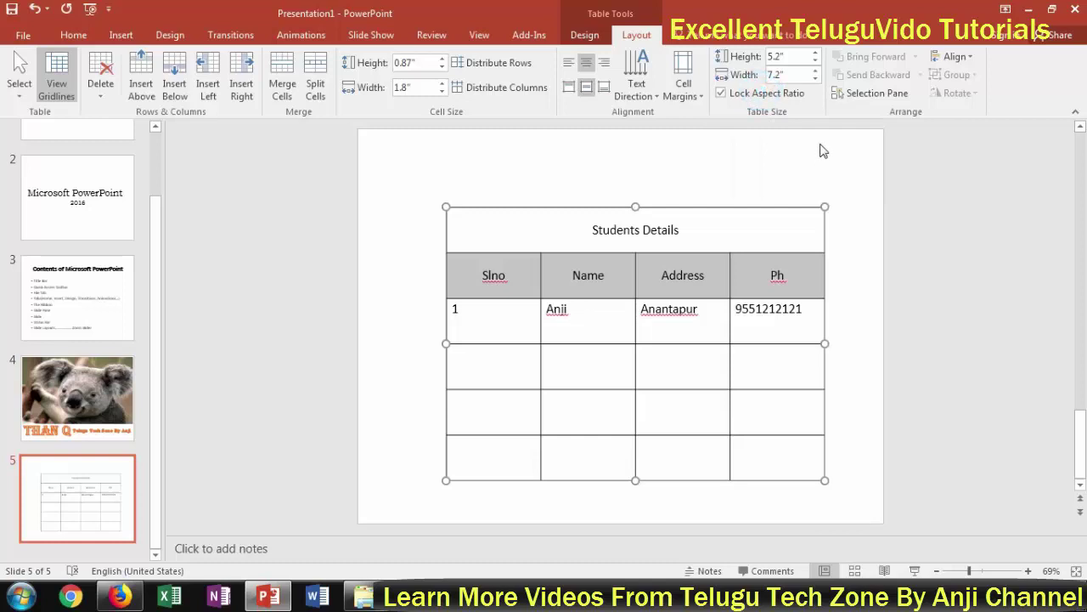
left_click(820, 73)
left_click(820, 73)
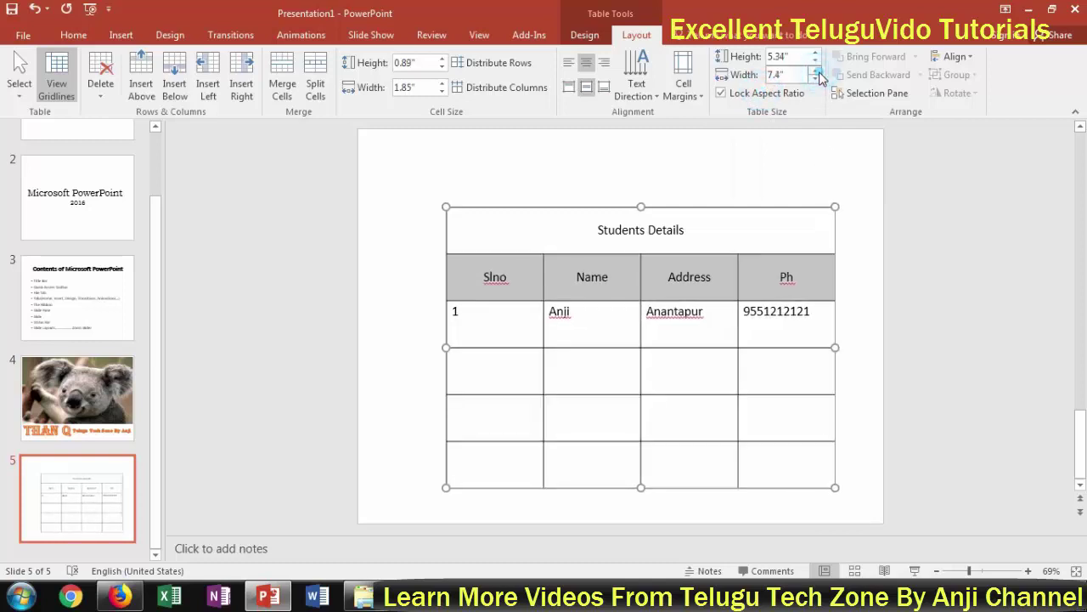
left_click(820, 73)
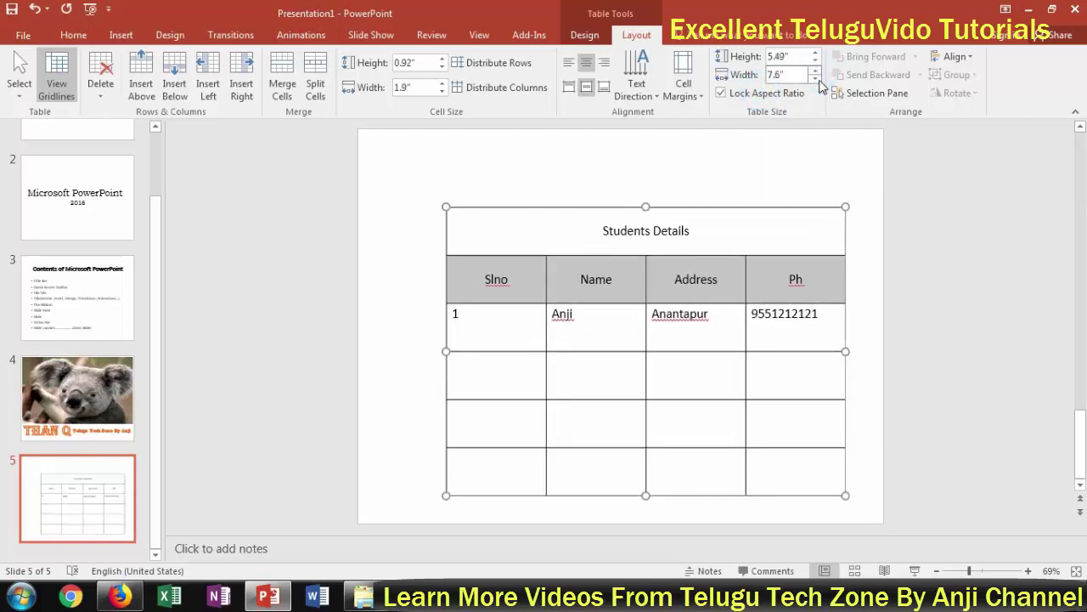
left_click(820, 79)
left_click(820, 79)
left_click(817, 80)
left_click(818, 80)
left_click(818, 81)
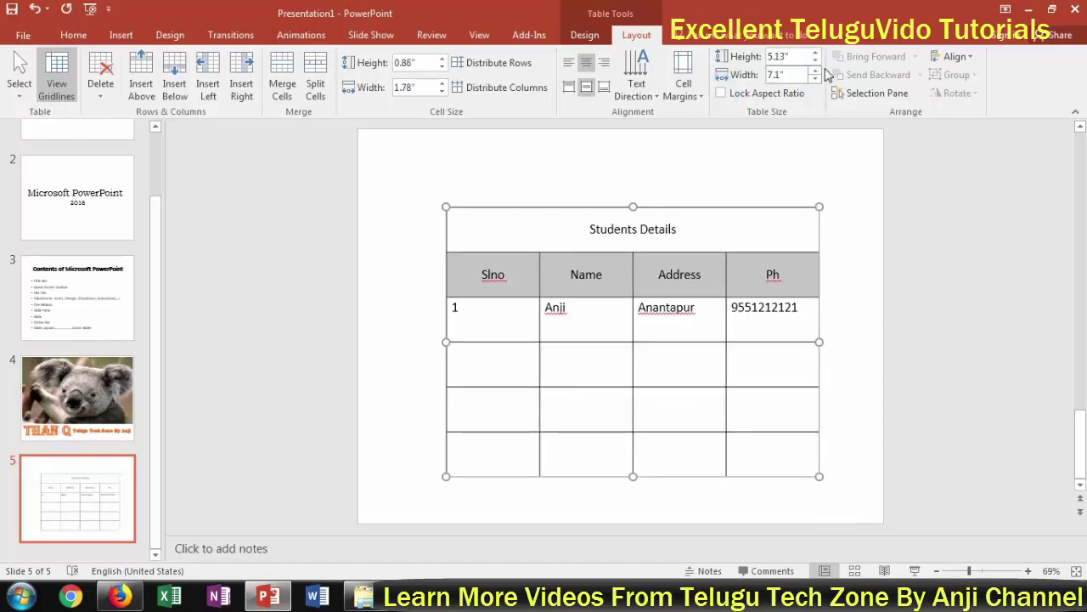
- Raise the table height to 5.5", leaving the aspect ratio unlocked
left_click(816, 52)
left_click(816, 52)
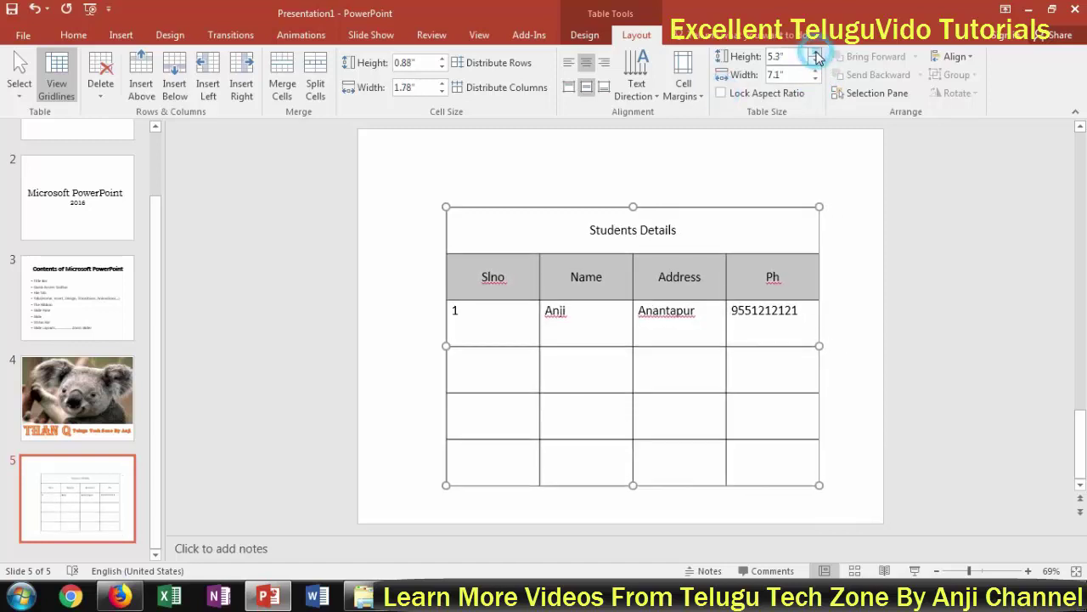
left_click(816, 53)
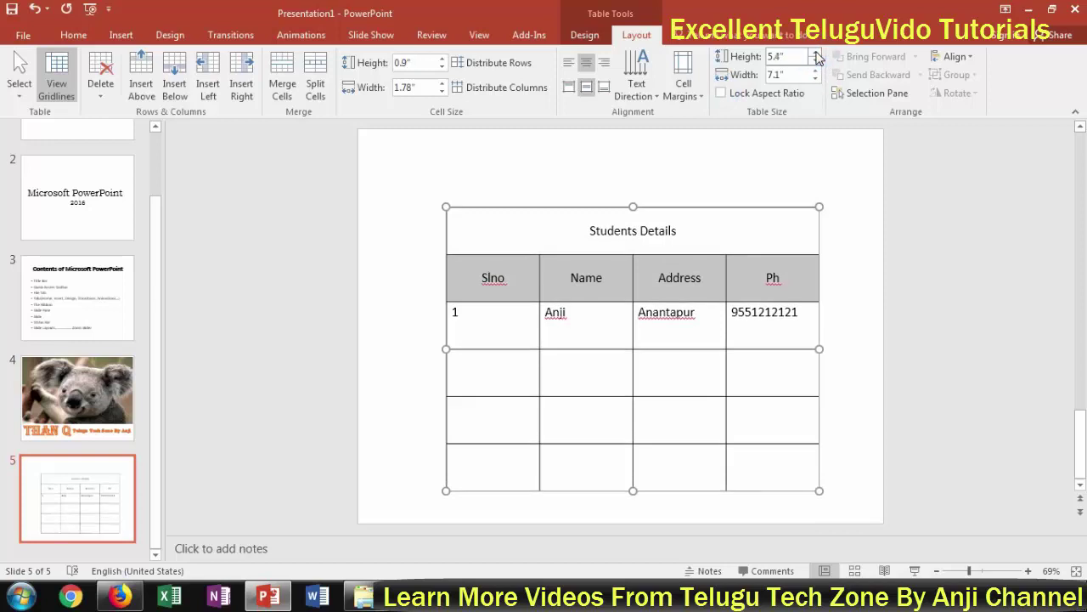
left_click(816, 53)
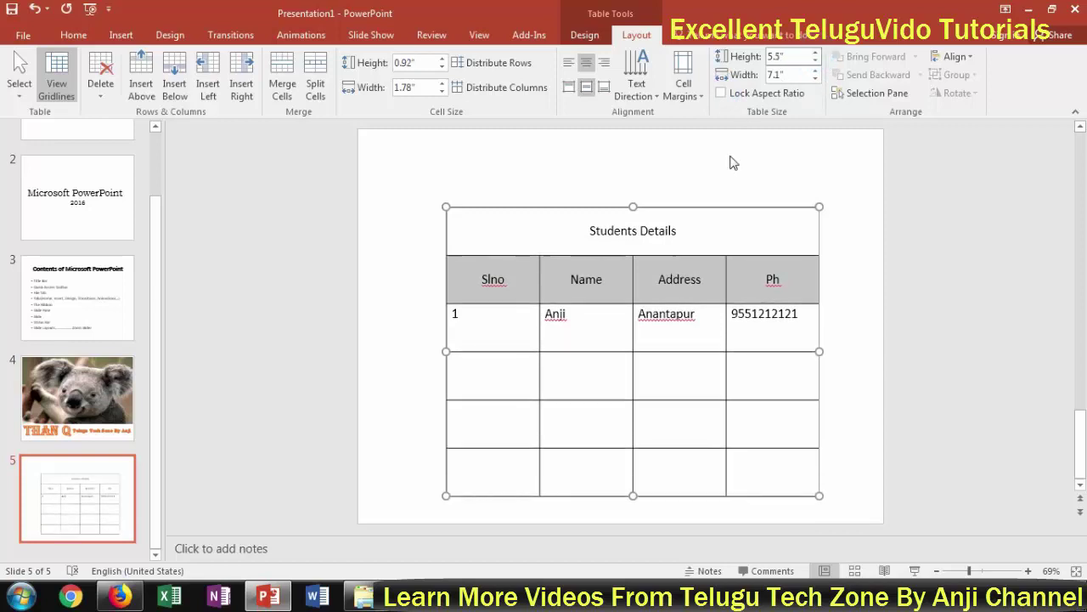
left_click(721, 93)
left_click(816, 53)
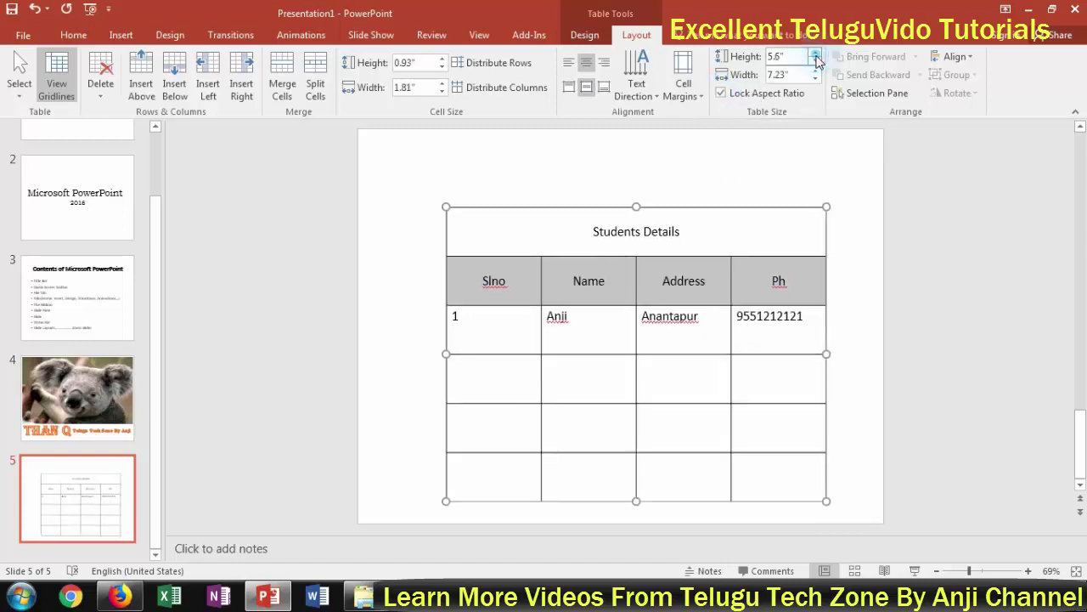
left_click(816, 60)
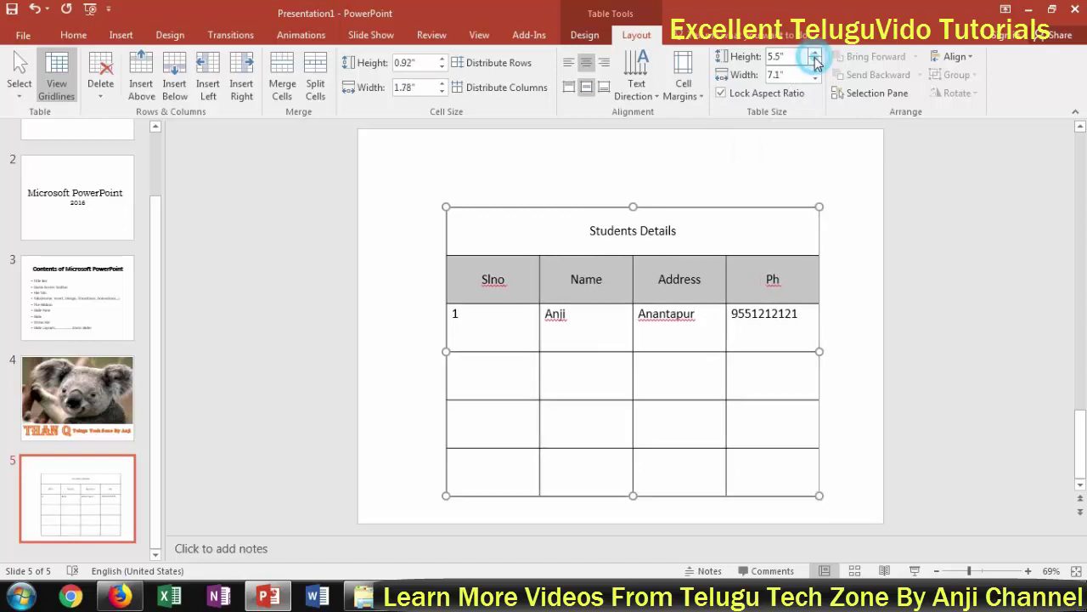
left_click(748, 96)
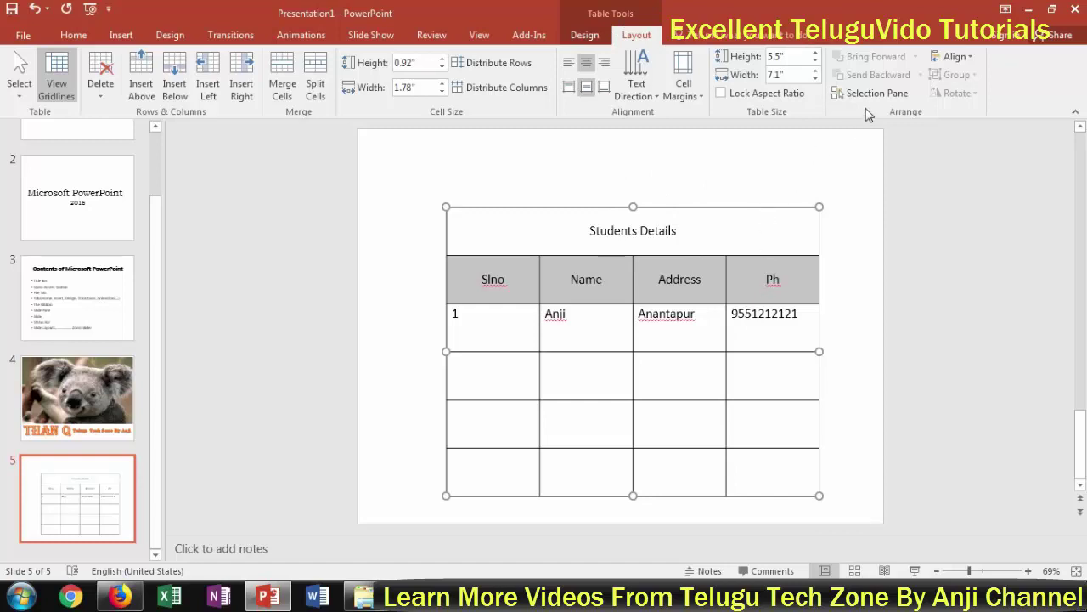
- Select the Students Details table and center it horizontally on the slide
left_click(742, 230)
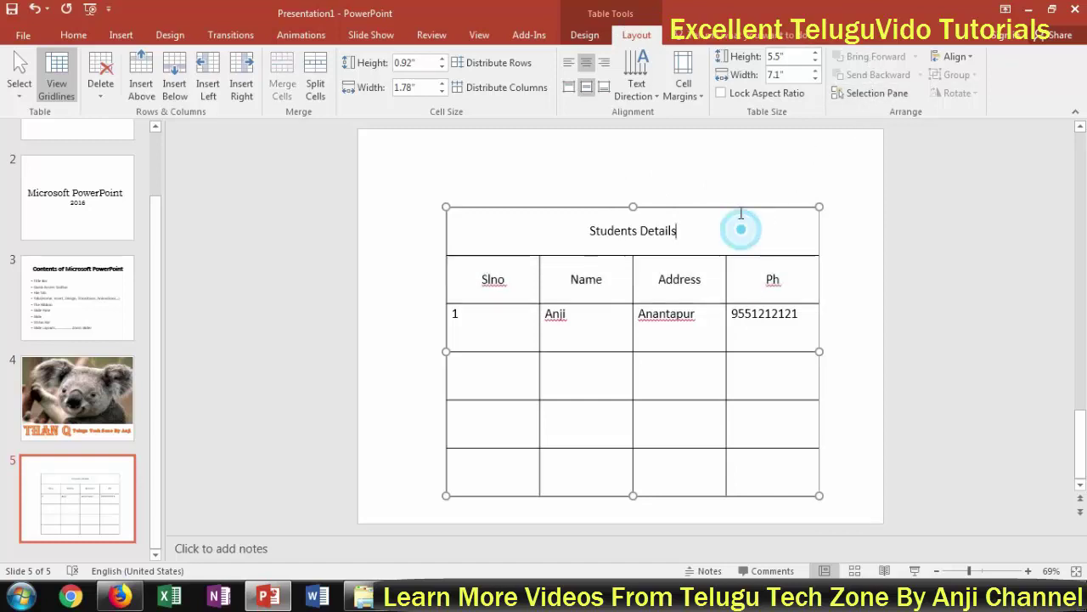
left_click(651, 189)
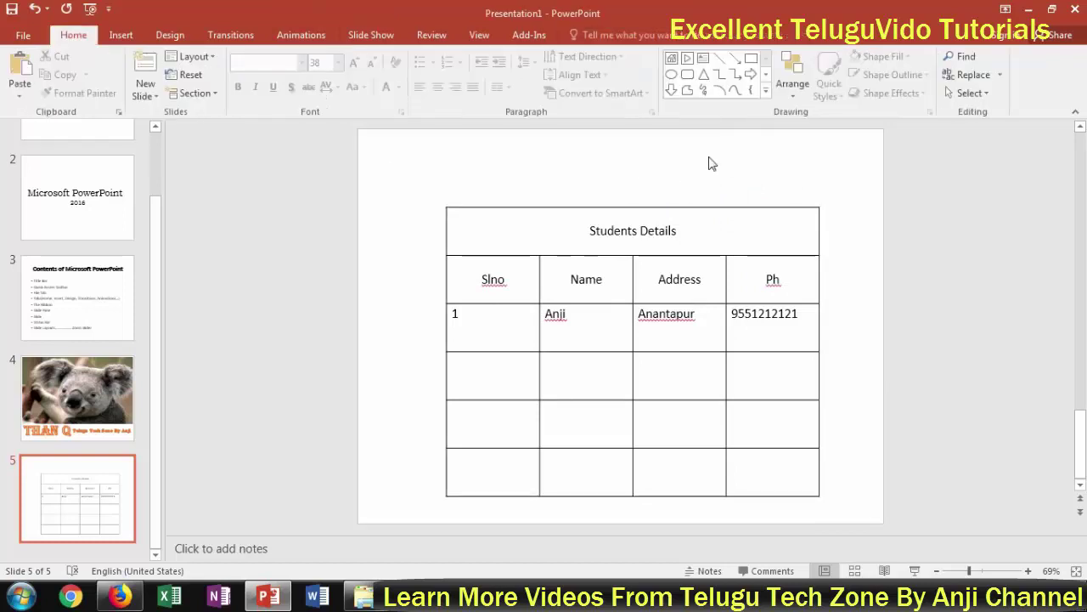
left_click(677, 215)
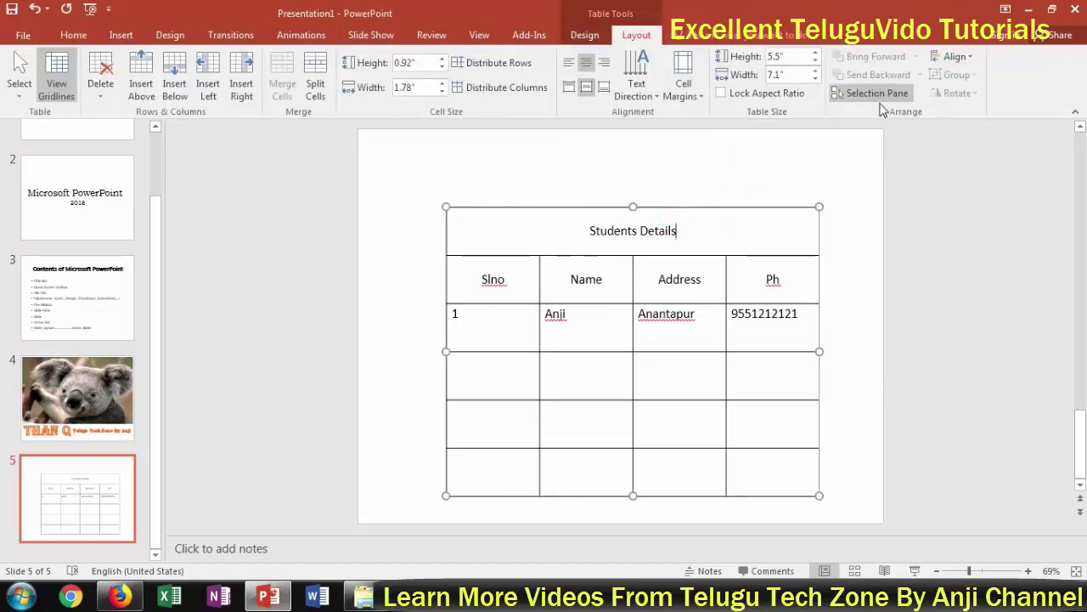
left_click(955, 56)
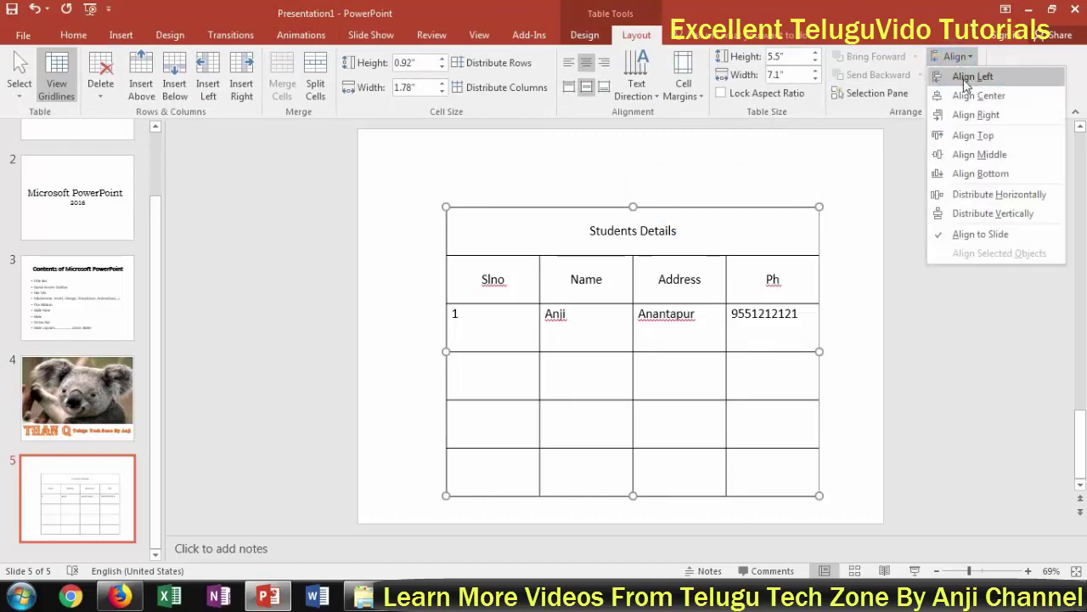
left_click(978, 95)
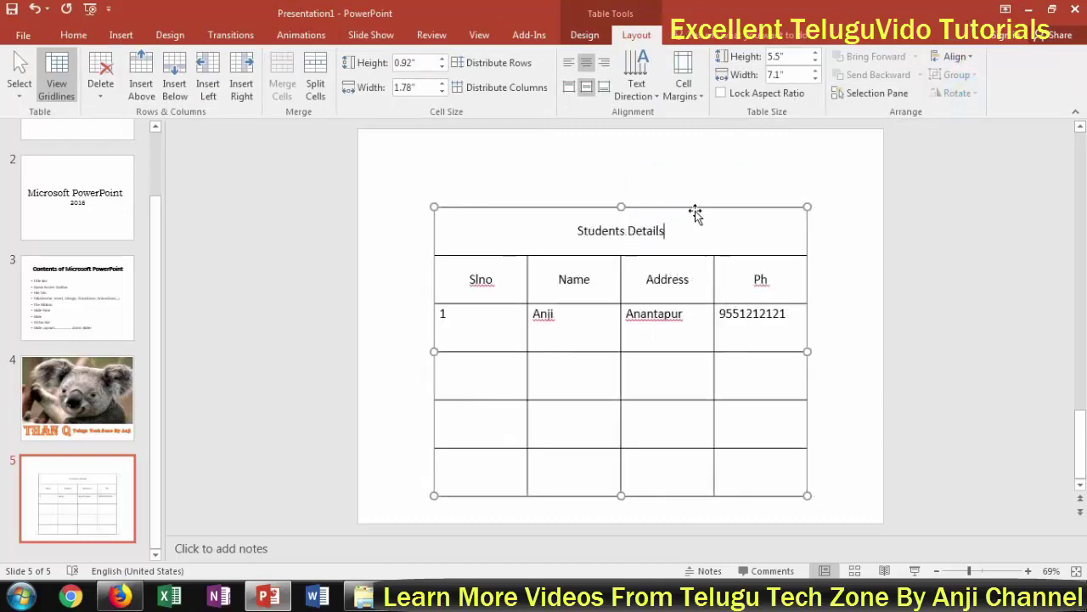
- Align the table to the slide's middle, then bottom, and reselect it for moving
left_click(954, 56)
left_click(977, 154)
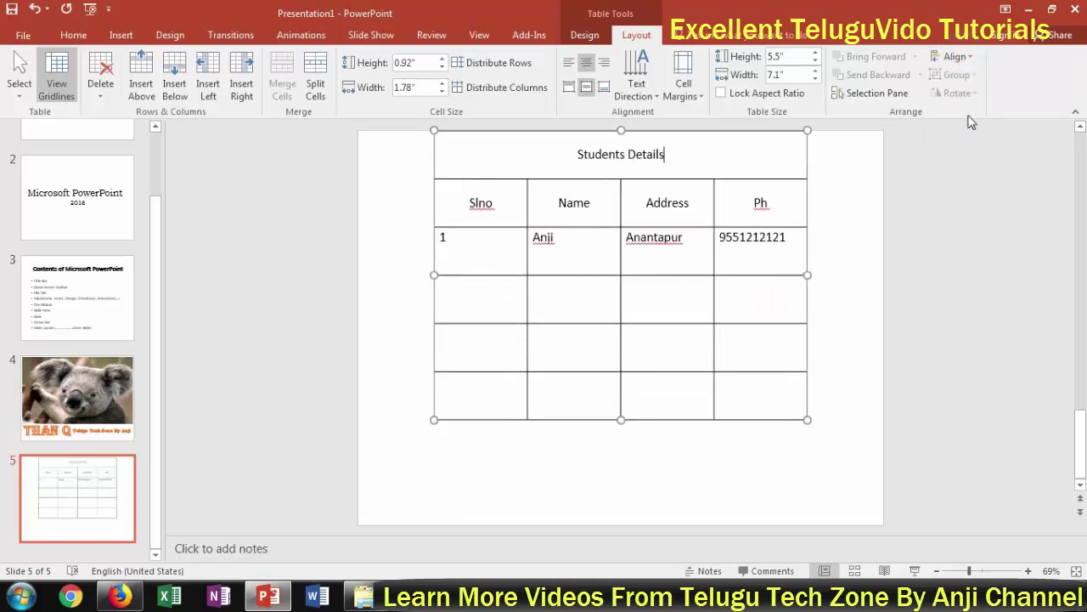
left_click(956, 56)
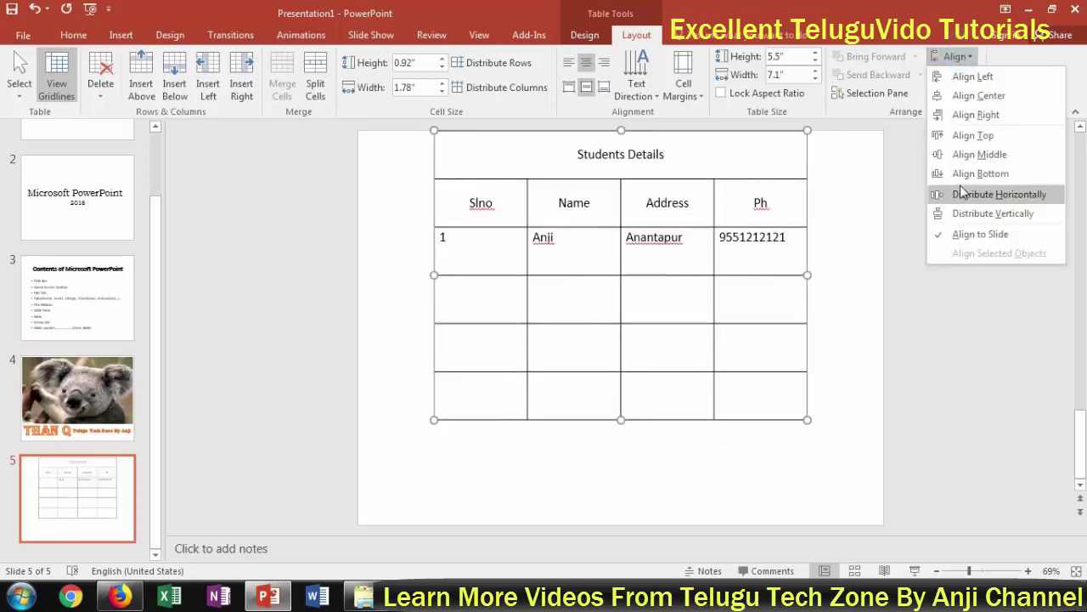
left_click(966, 174)
left_click(953, 56)
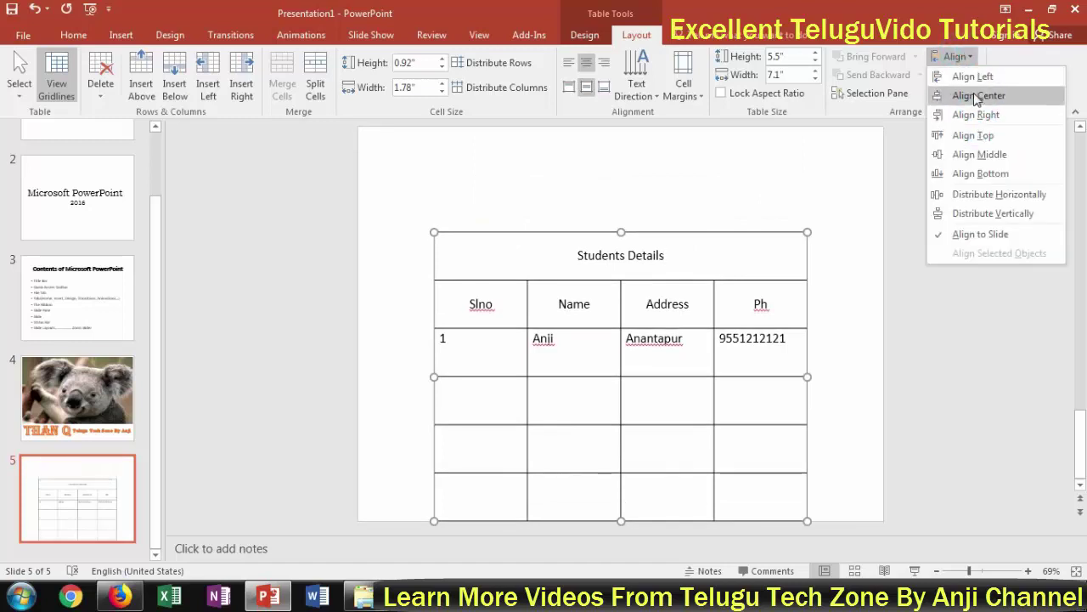
left_click(988, 195)
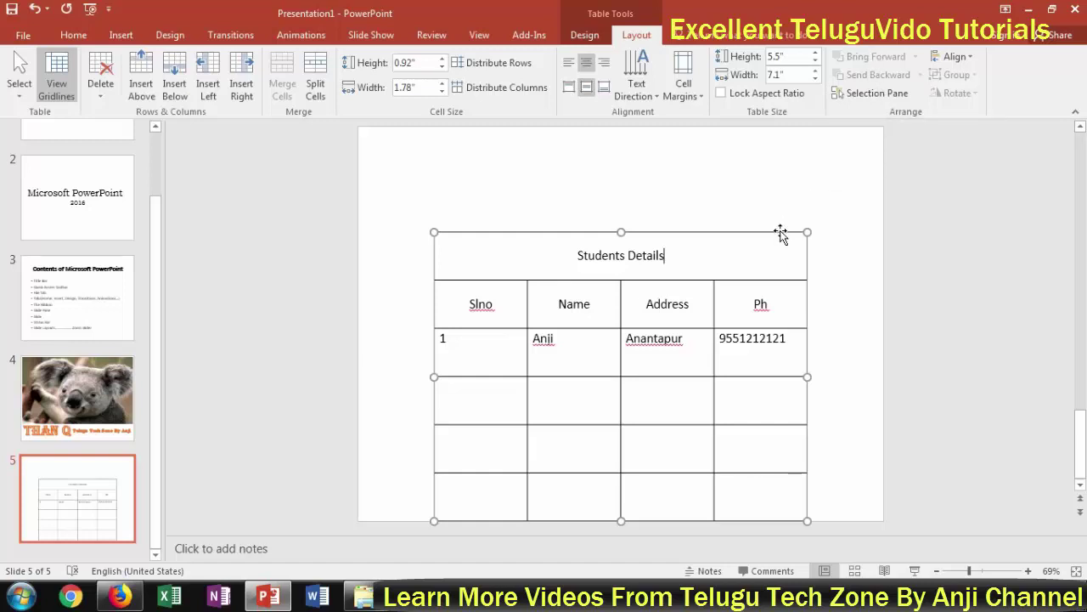
left_click(757, 170)
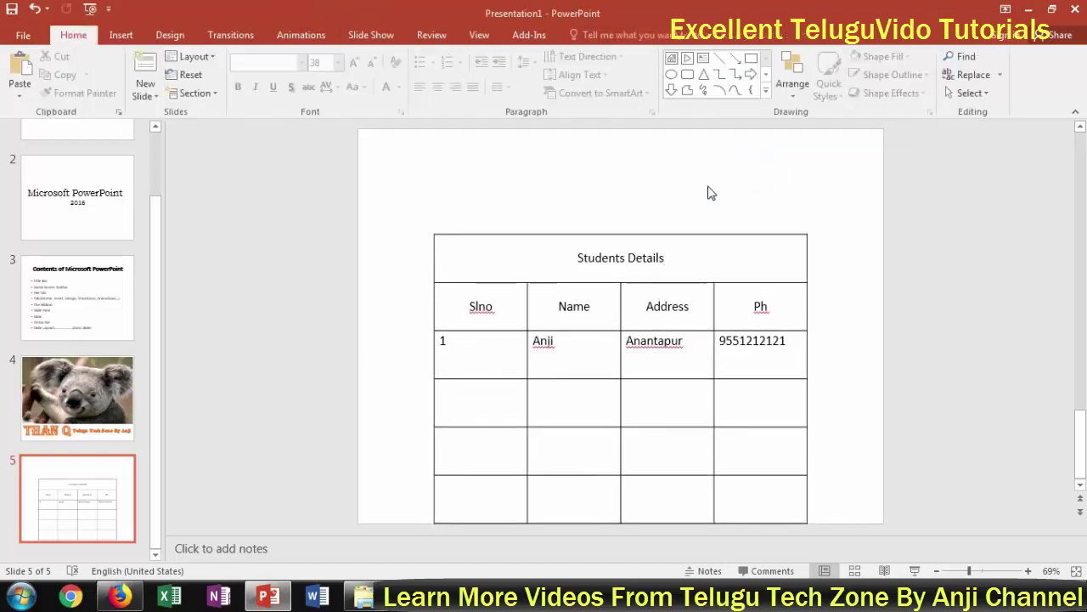
left_click(472, 206)
left_click(442, 257)
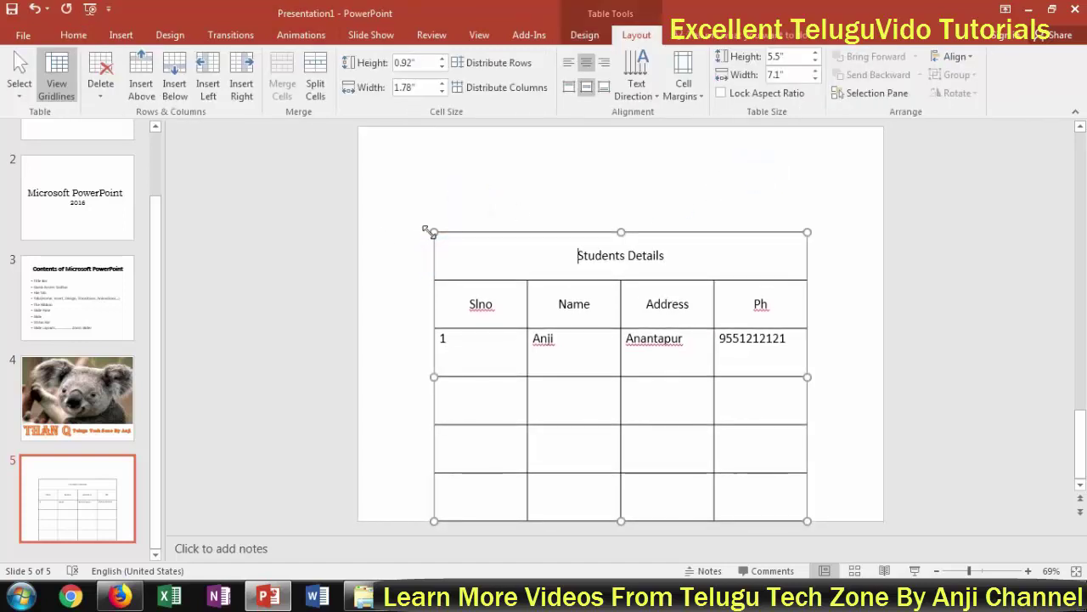
- Nudge the table down-right and add a text box reading 'asdfassadfasfasdf' above it
left_click_drag(490, 231, 500, 265)
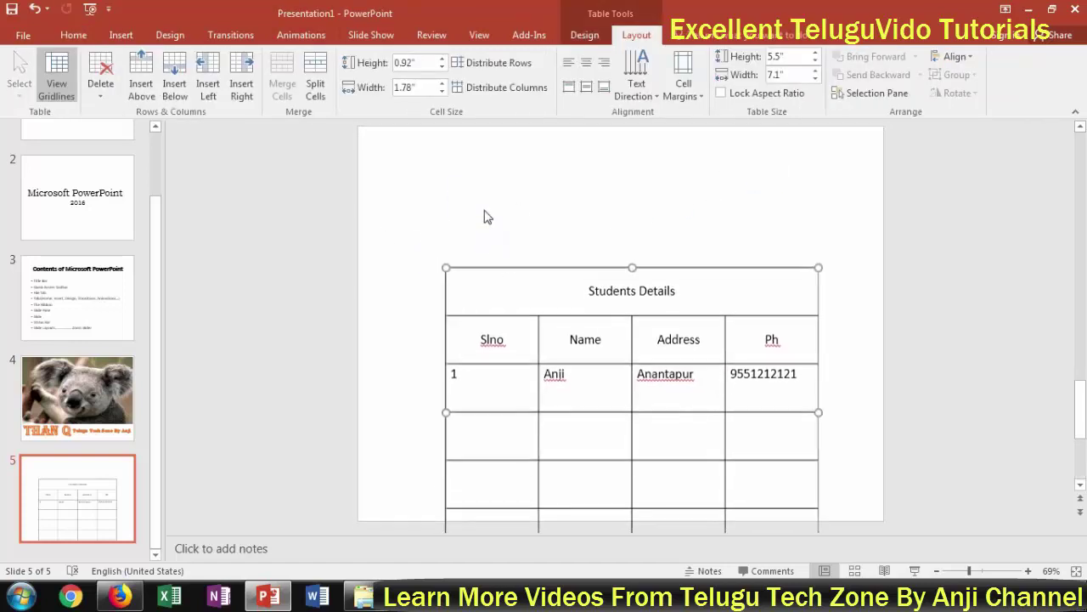
left_click(484, 196)
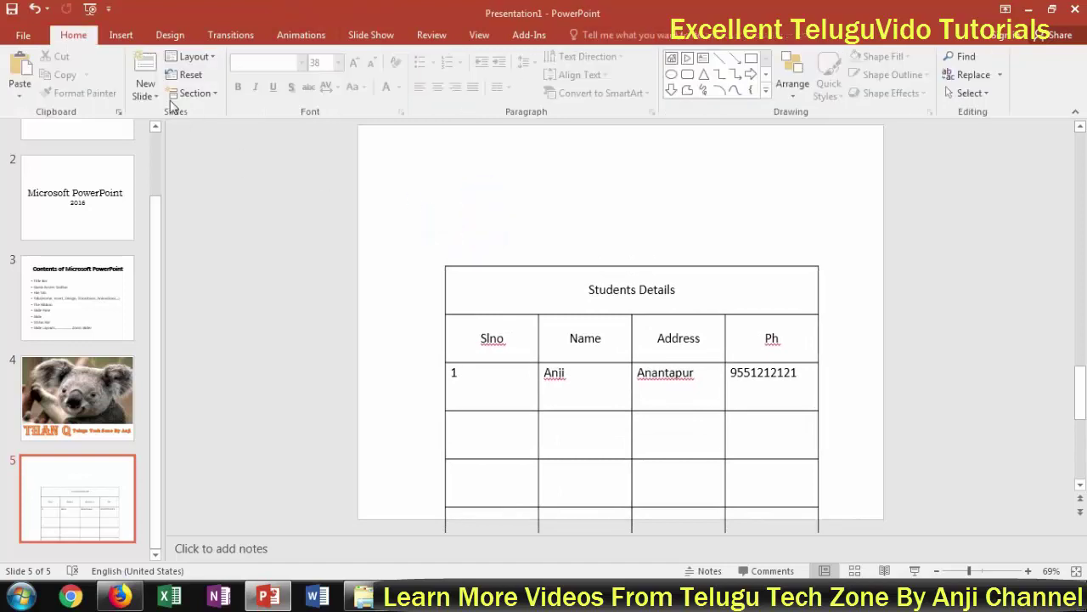
left_click(120, 35)
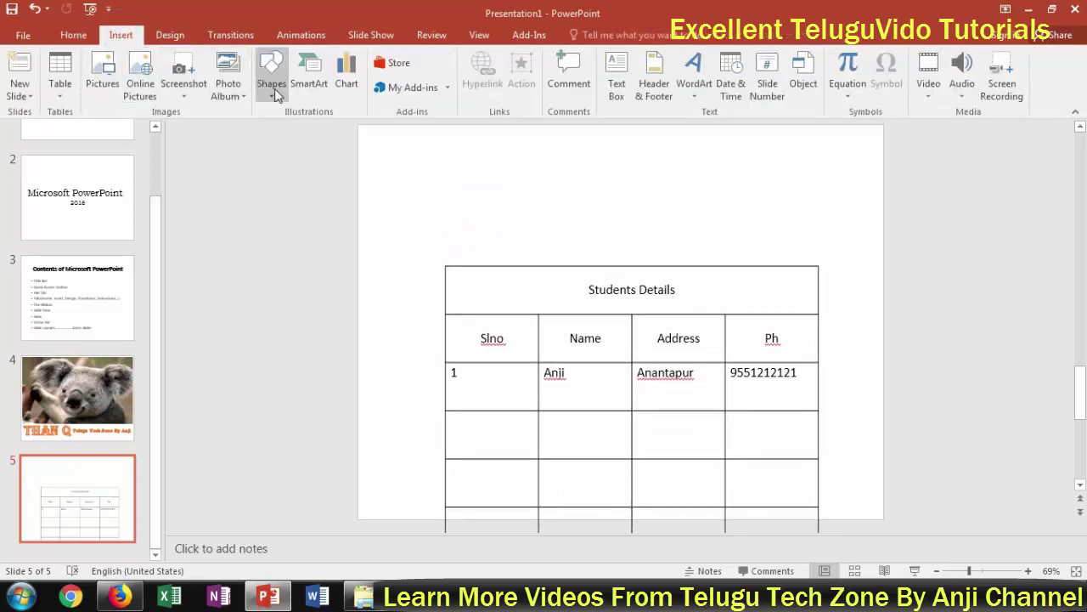
left_click(623, 84)
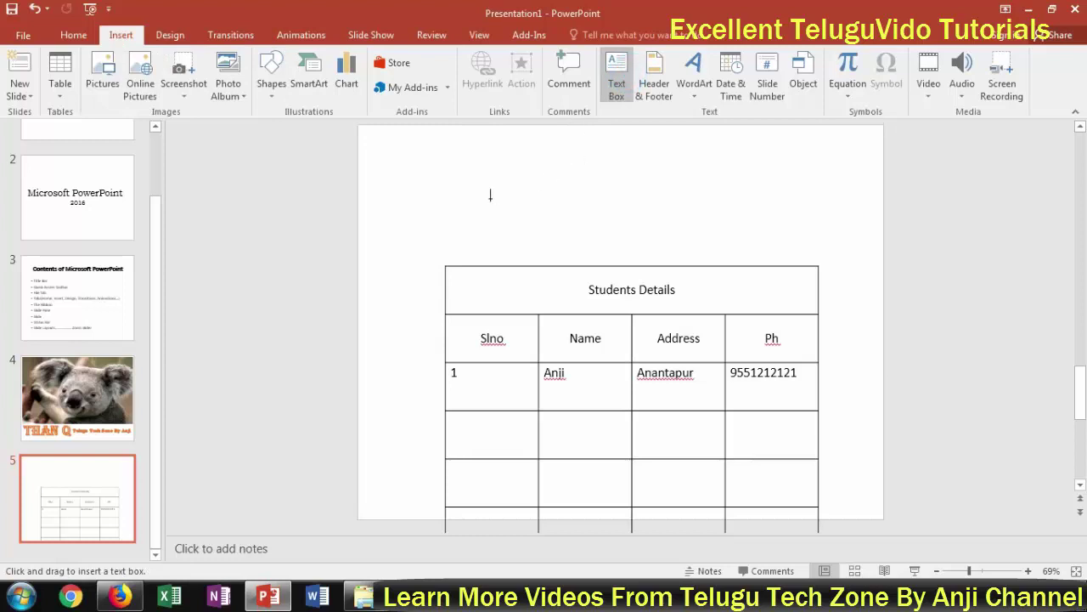
mouse_move(453, 176)
left_mouse_down()
mouse_move(507, 223)
mouse_move(745, 216)
mouse_move(761, 225)
left_mouse_up()
left_click(663, 204)
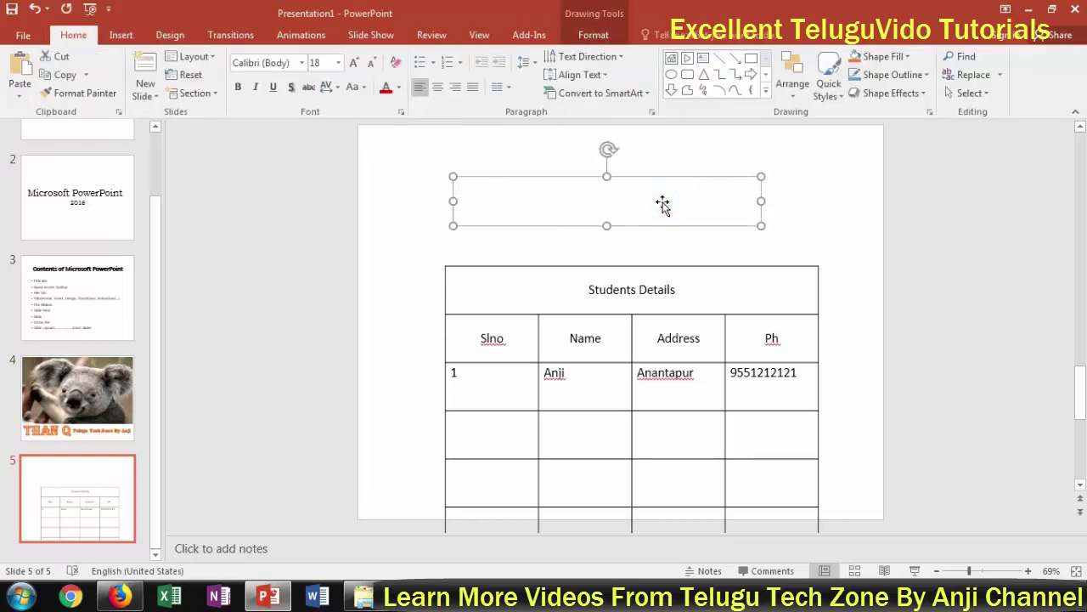
type("asdfas")
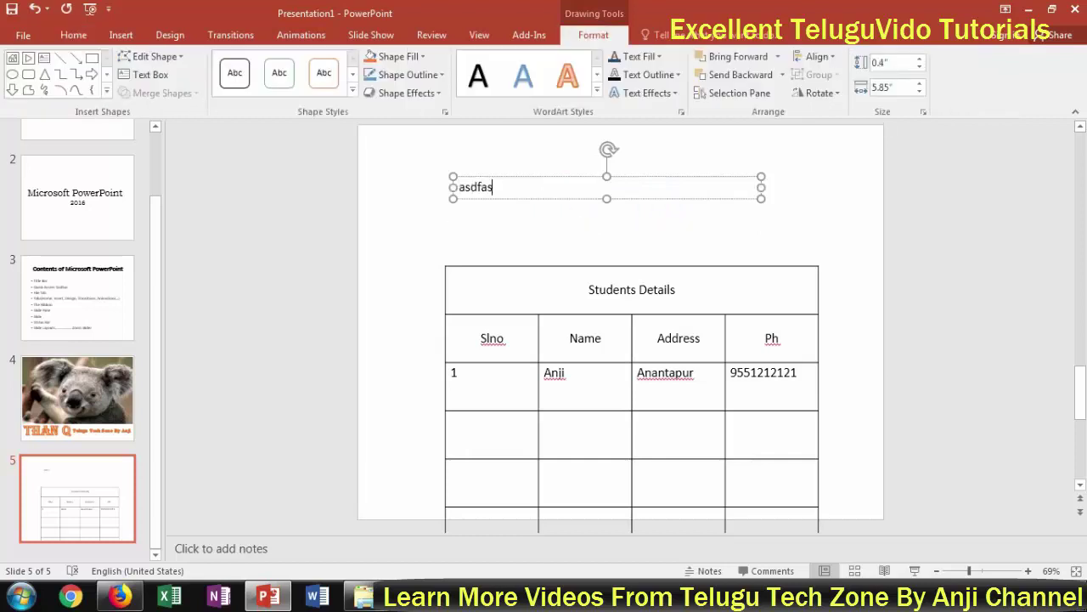
type("sadfasfasdf")
left_click(610, 235)
- Drag the table up so its title row overlaps the text box
left_click(619, 267)
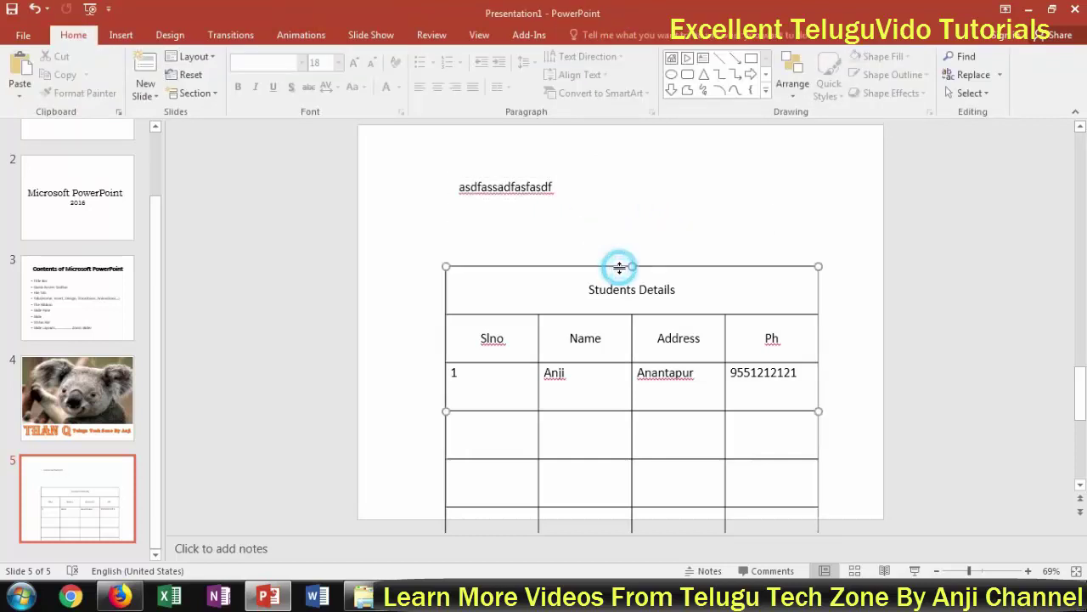
left_click_drag(620, 267, 604, 174)
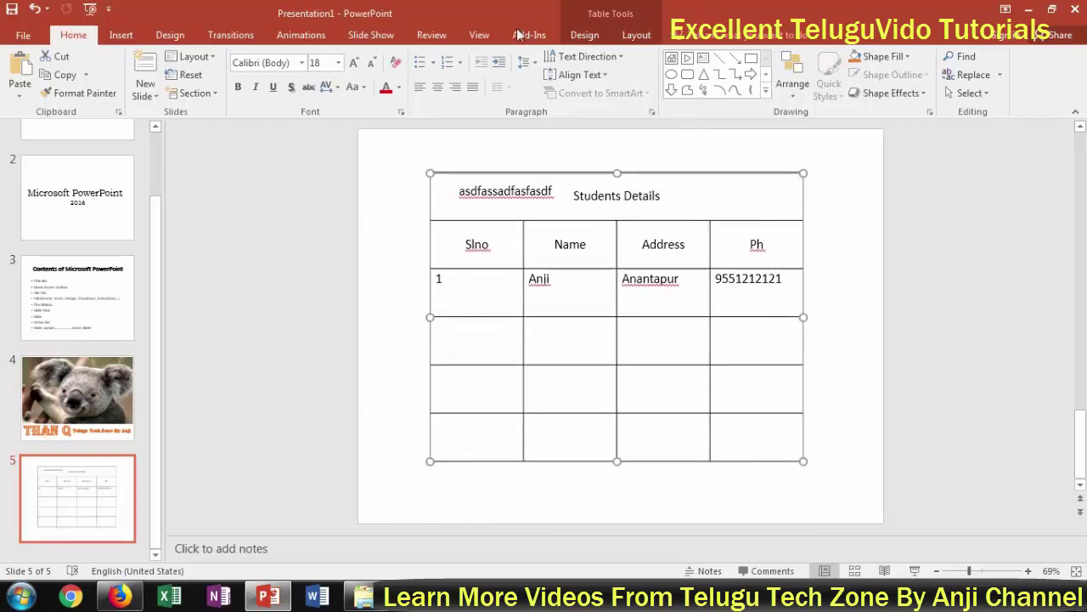
left_click(637, 35)
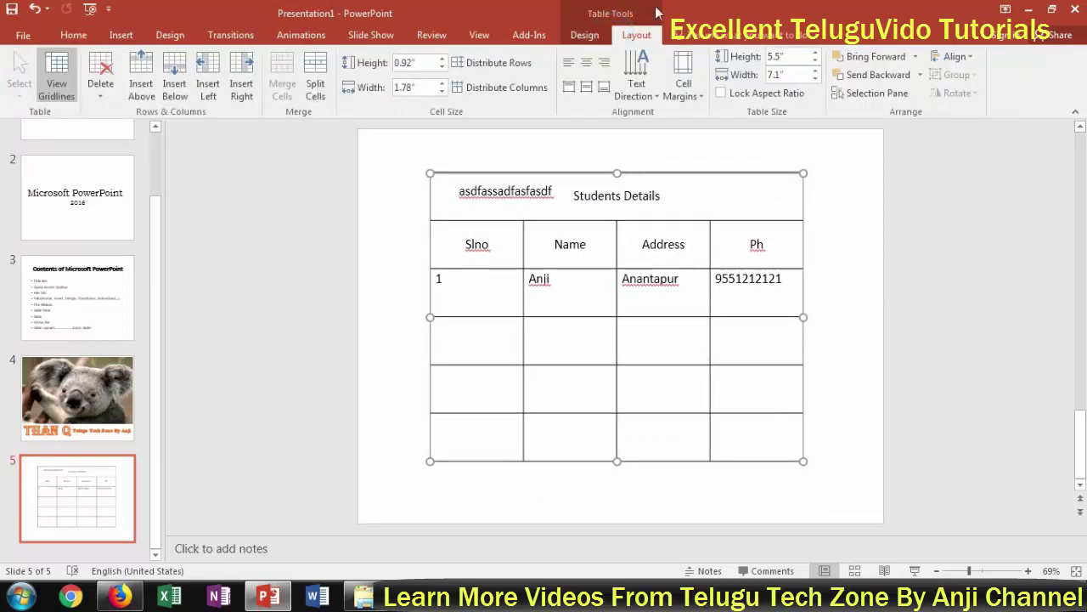
- Send the table backward, lower it slightly, and stack TextBox 2 above Table 1
left_click(886, 75)
mouse_move(705, 175)
left_mouse_down()
mouse_move(706, 219)
mouse_move(705, 187)
left_mouse_up()
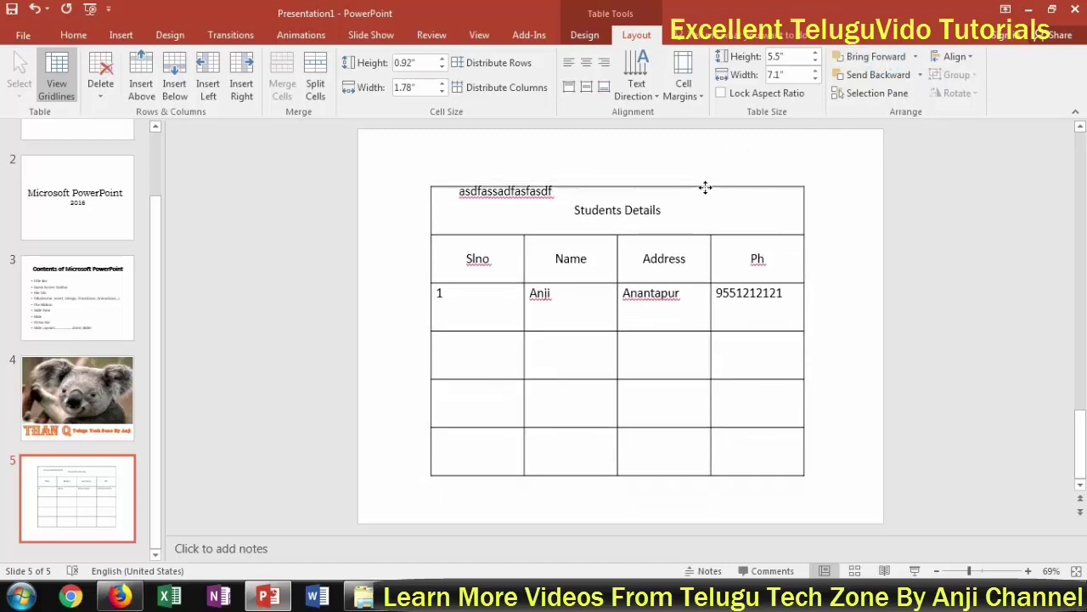
left_click(885, 93)
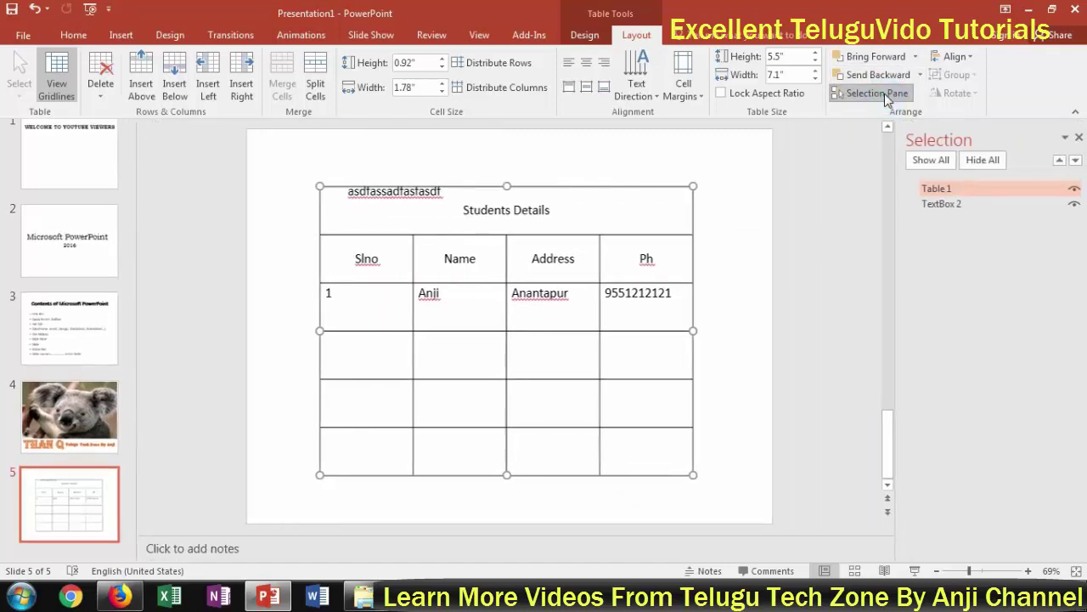
mouse_move(945, 204)
left_mouse_down()
mouse_move(949, 189)
mouse_move(953, 212)
left_mouse_up()
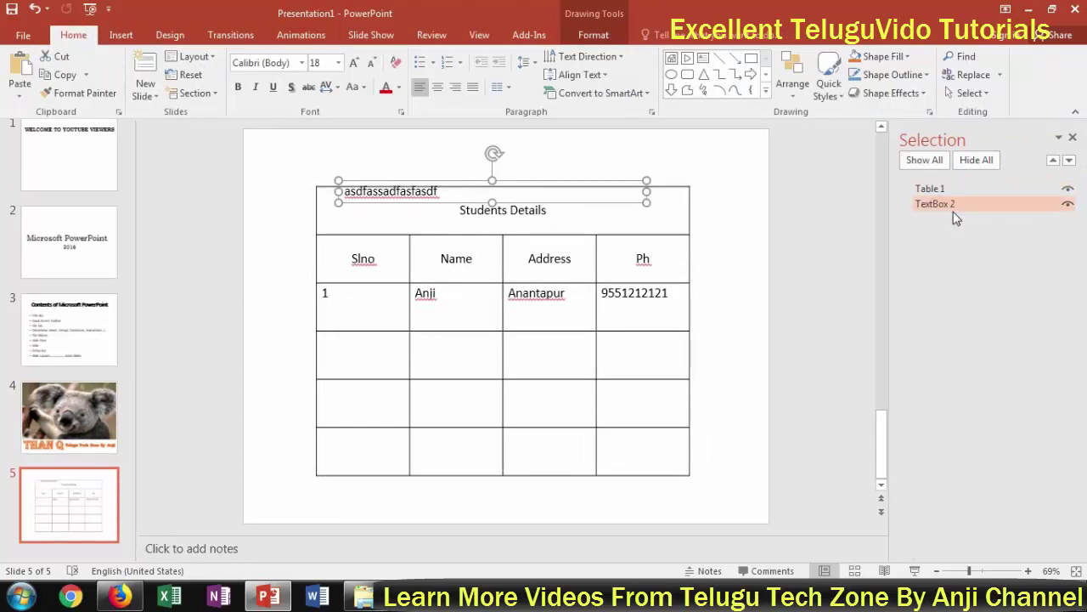
- Hide and reshow all objects and then TextBox 2 in the Selection Pane, then close it
left_click(961, 166)
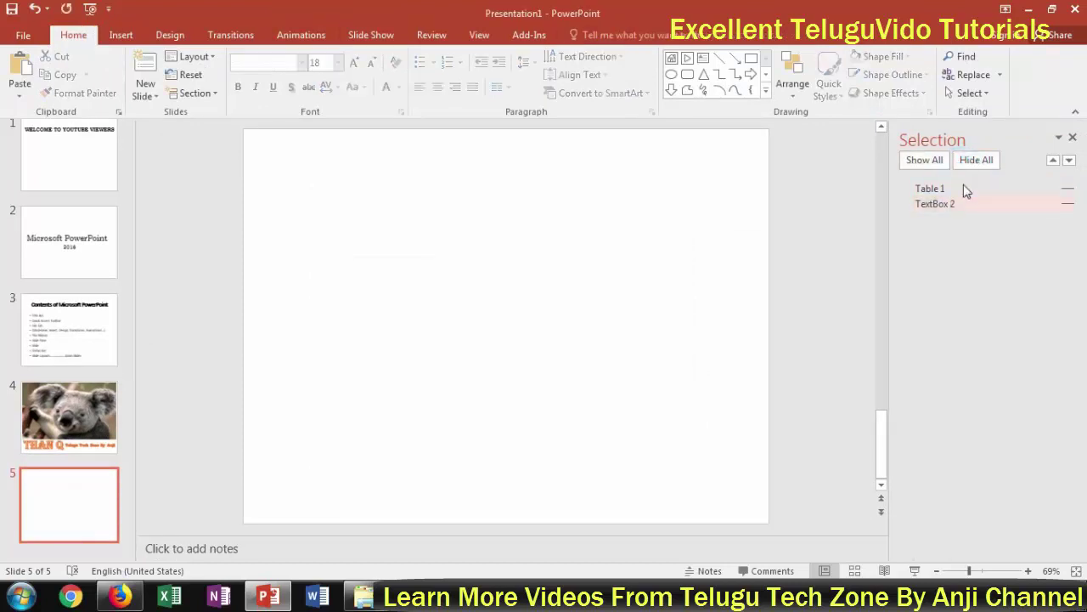
left_click(924, 159)
left_click(957, 203)
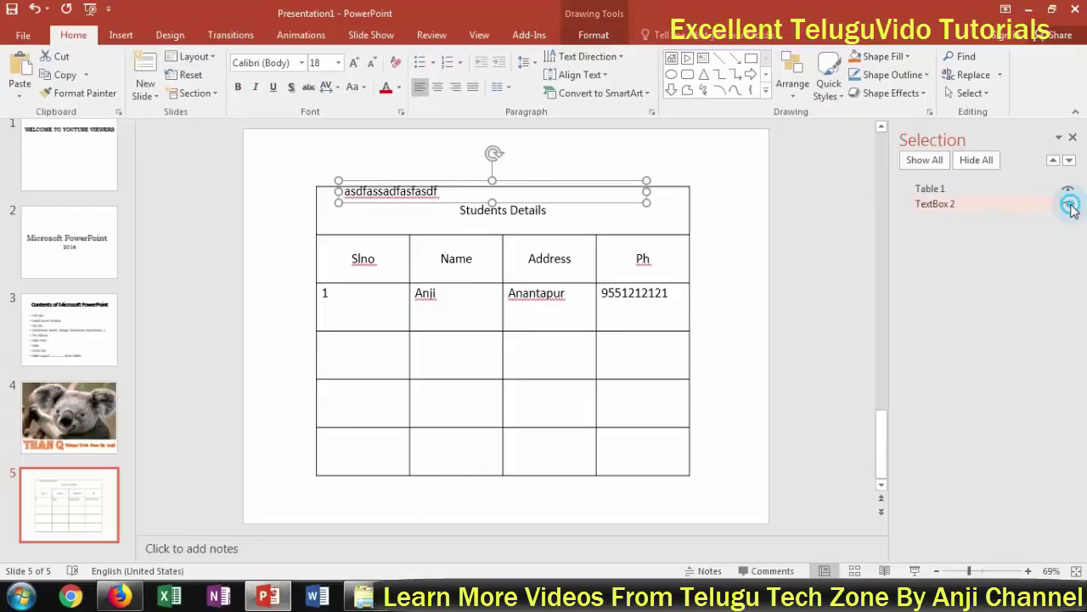
left_click(1052, 206)
left_click(1068, 205)
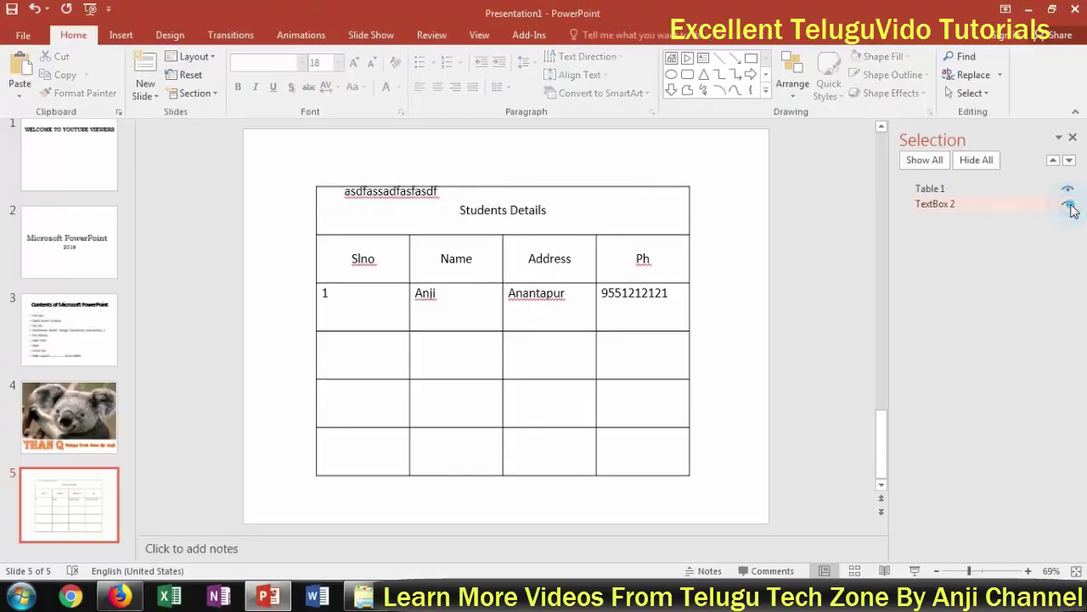
left_click(1072, 137)
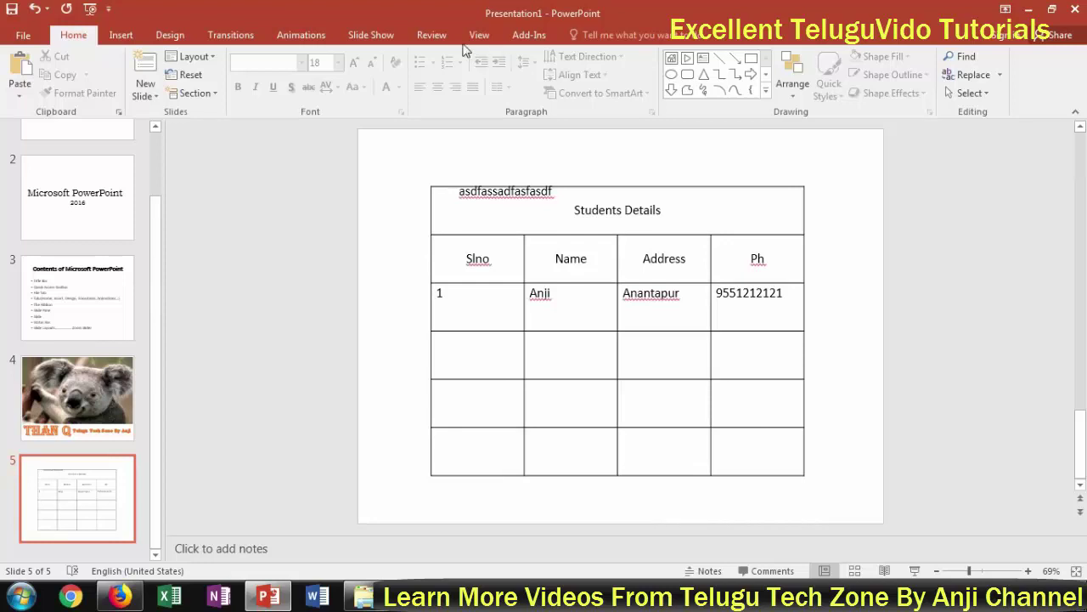
- Place the caret in the Anantapur cell and then the Students Details cell
left_click(639, 290)
left_click(630, 35)
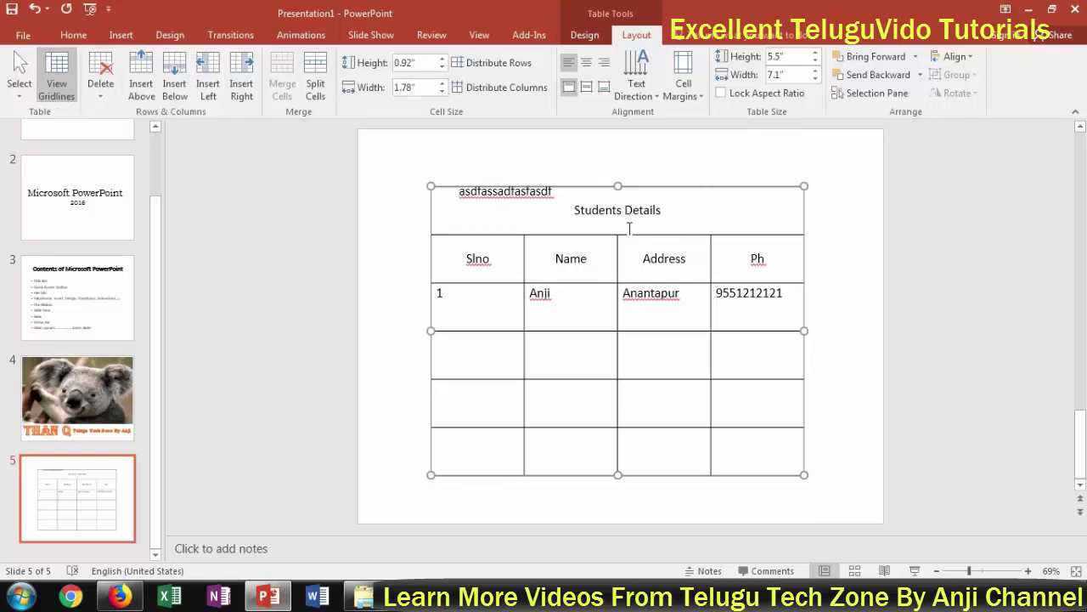
left_click(544, 201)
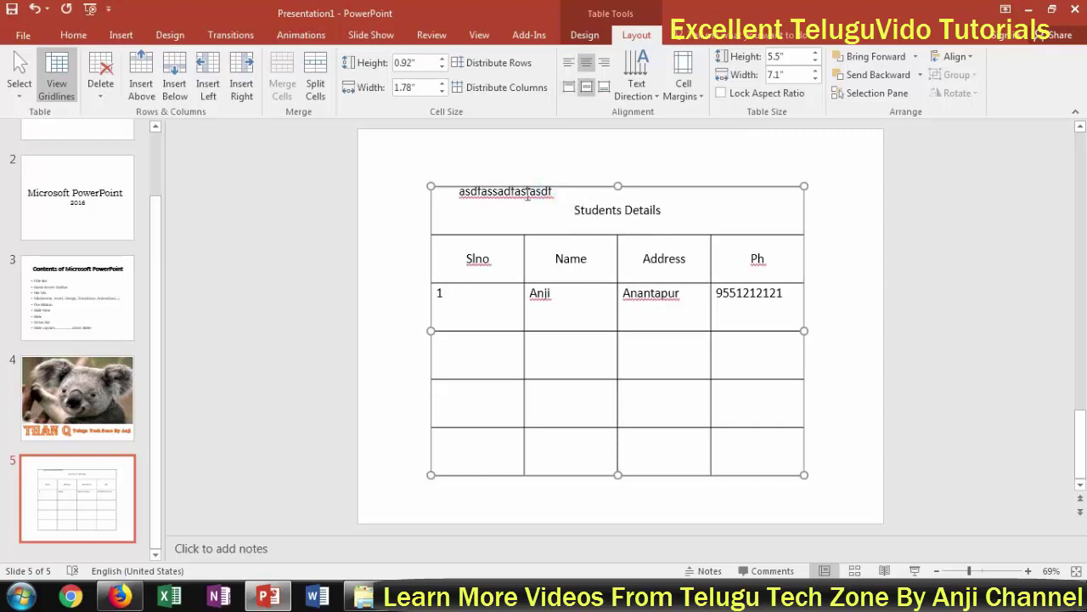
- Apply the yellow gold-header table style and add a total row
left_click(585, 35)
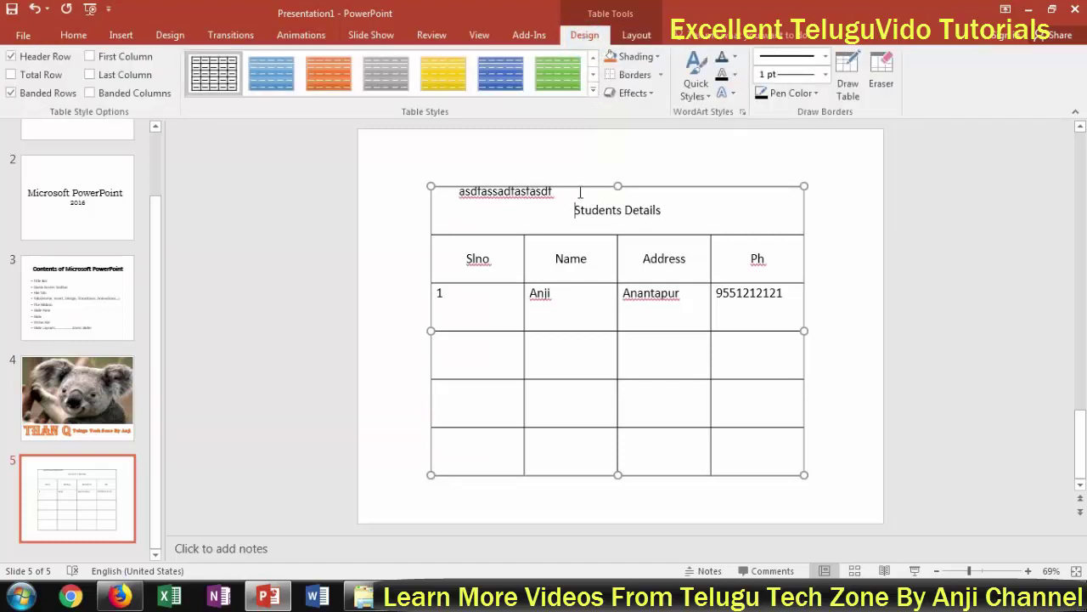
left_click(593, 91)
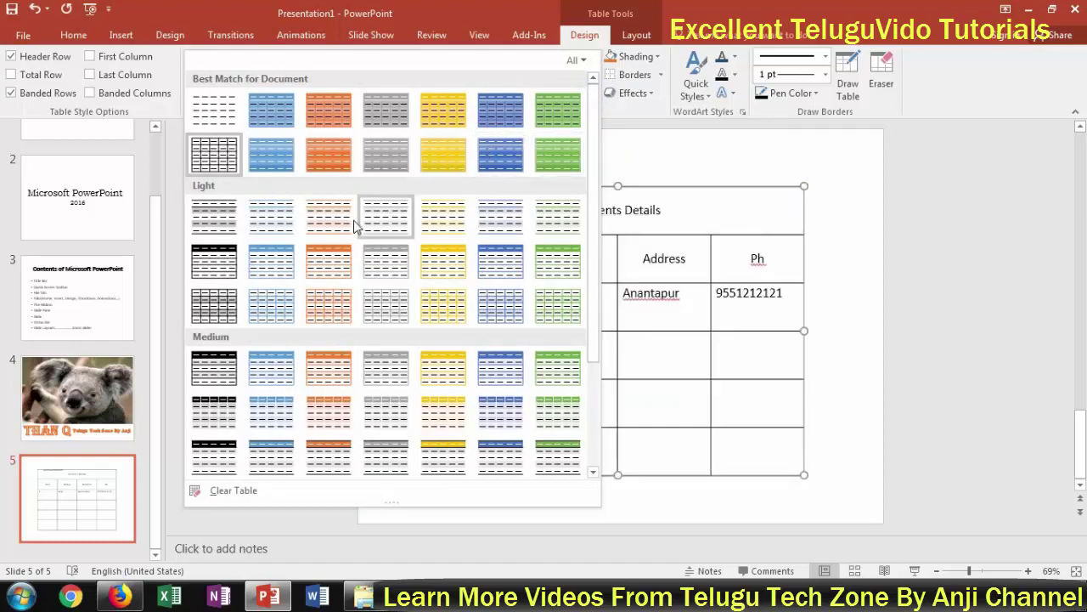
scroll(490, 352, "down", 3)
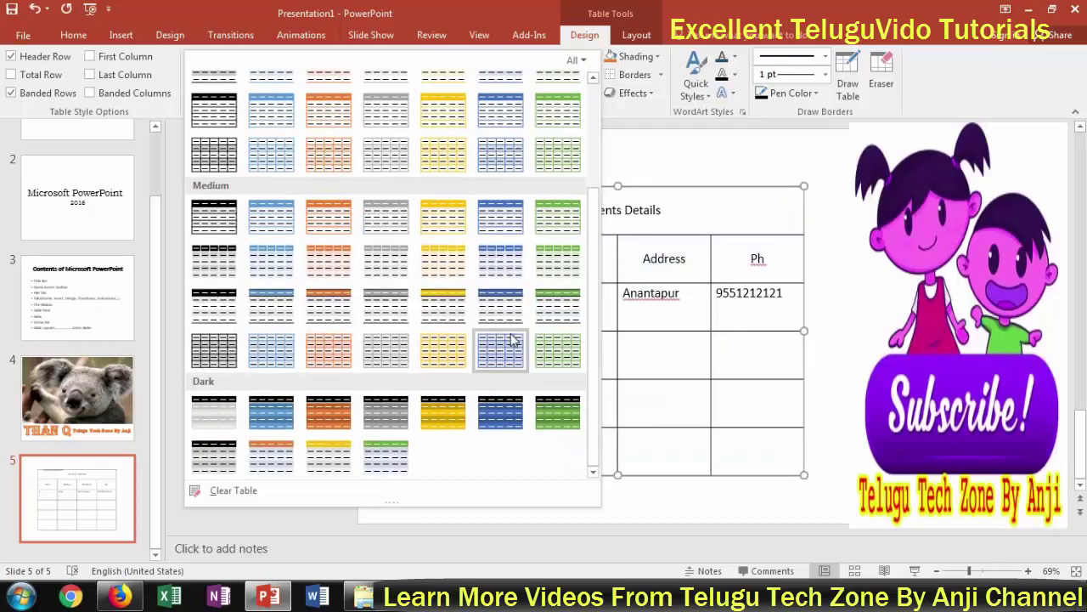
left_click(463, 293)
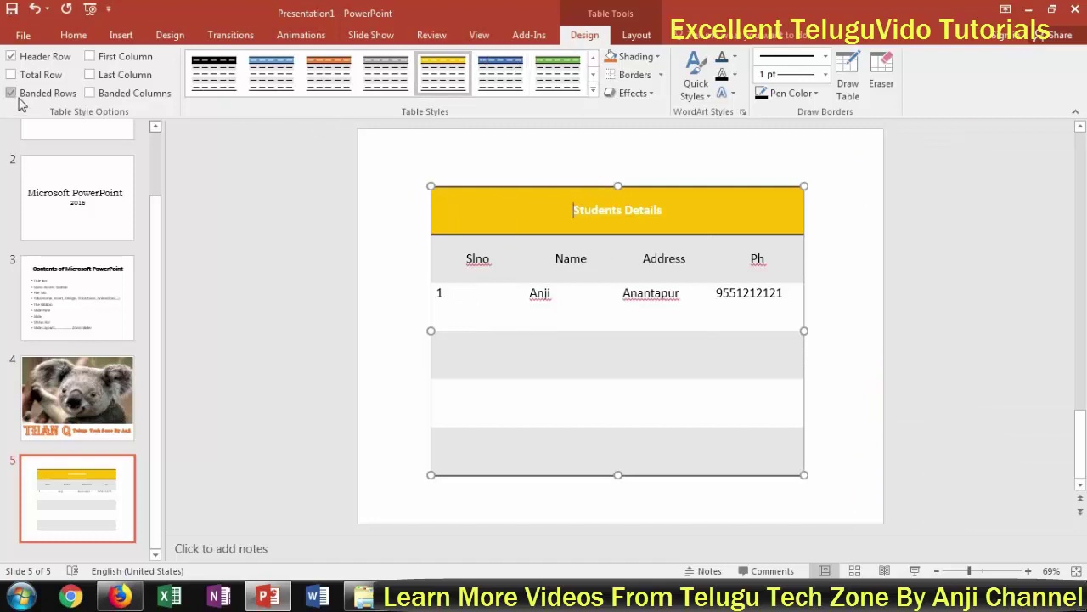
left_click(32, 76)
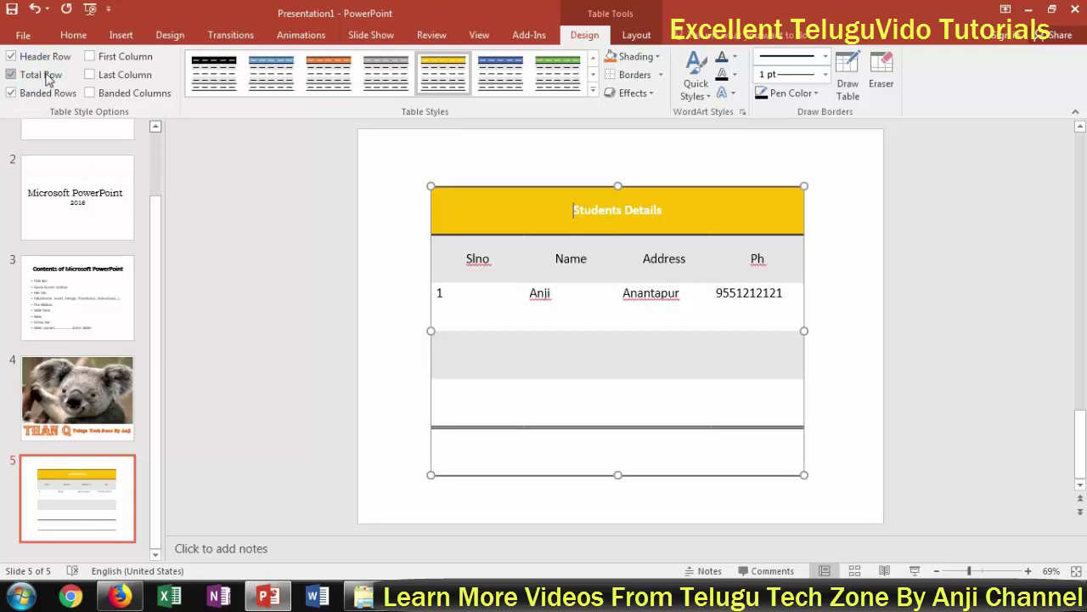
- Try First Column, Last Column and Banded Columns, then clear all table style options
left_click(140, 57)
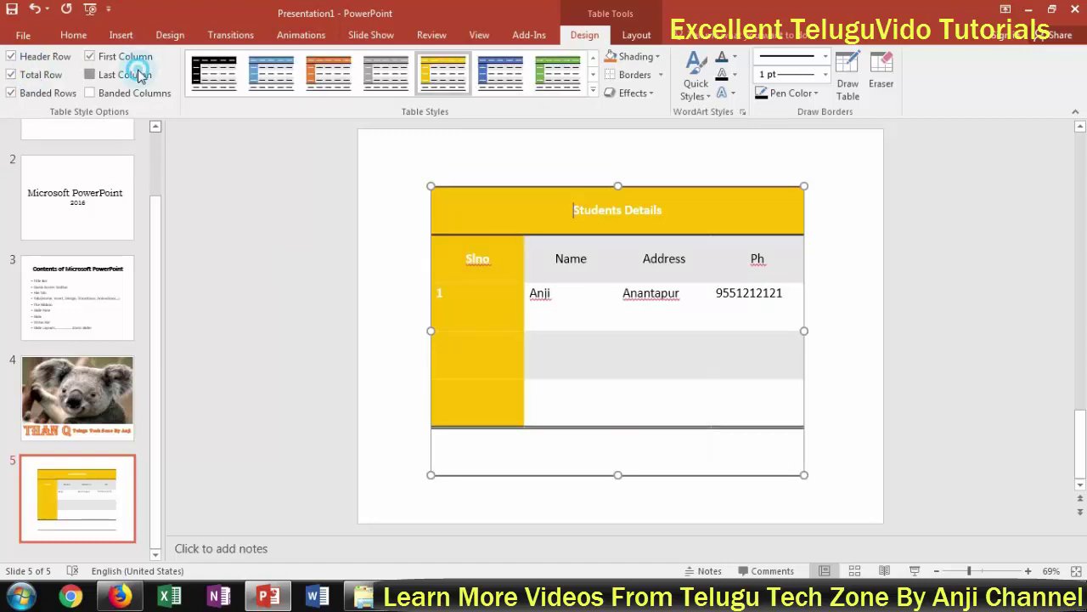
left_click(140, 75)
left_click(90, 93)
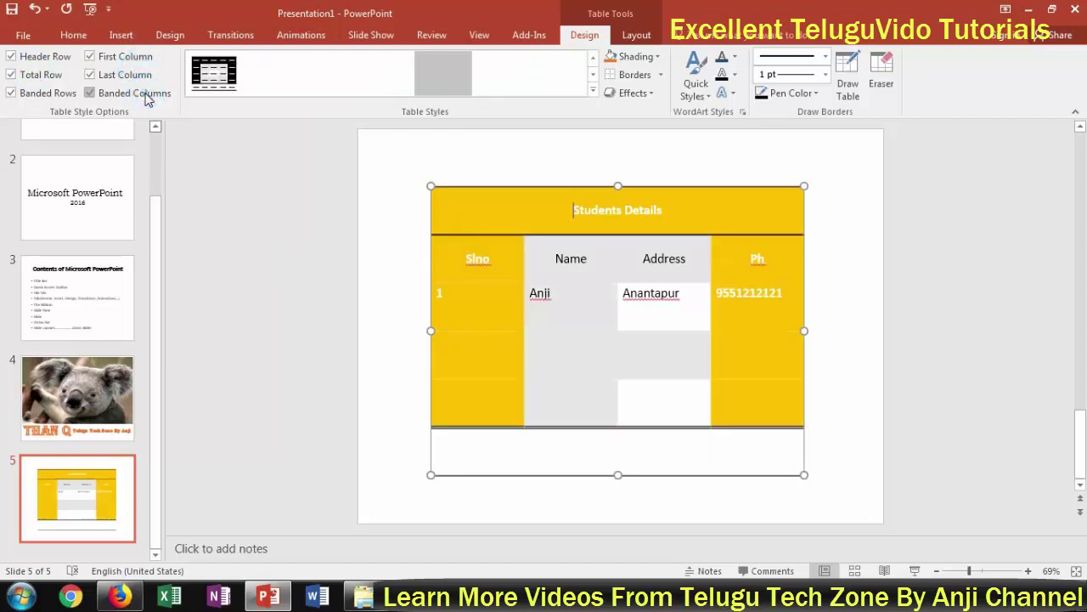
left_click(138, 93)
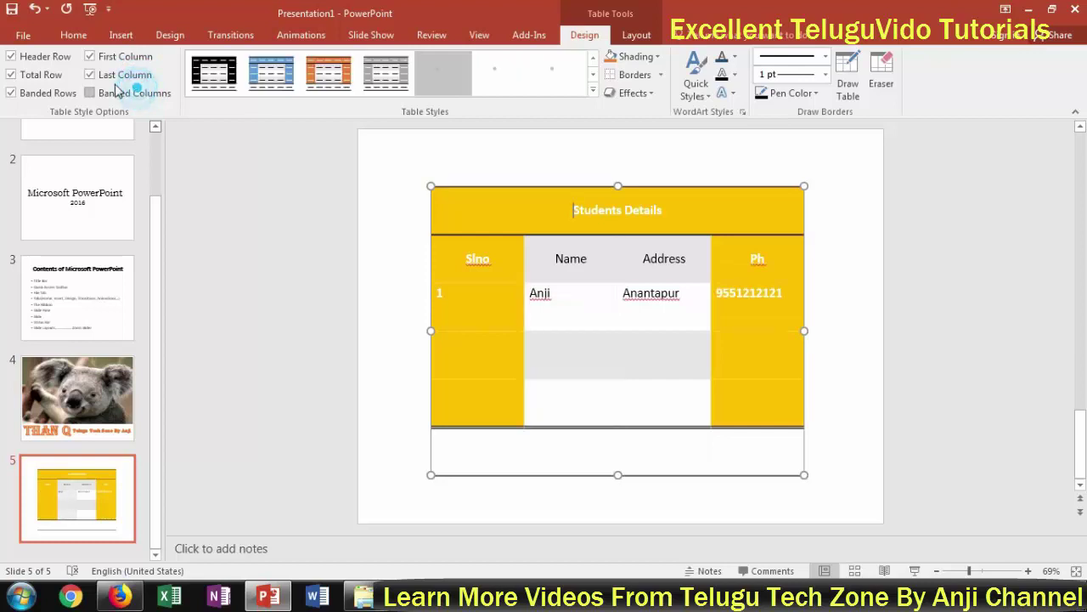
left_click(132, 92)
left_click(123, 75)
left_click(124, 57)
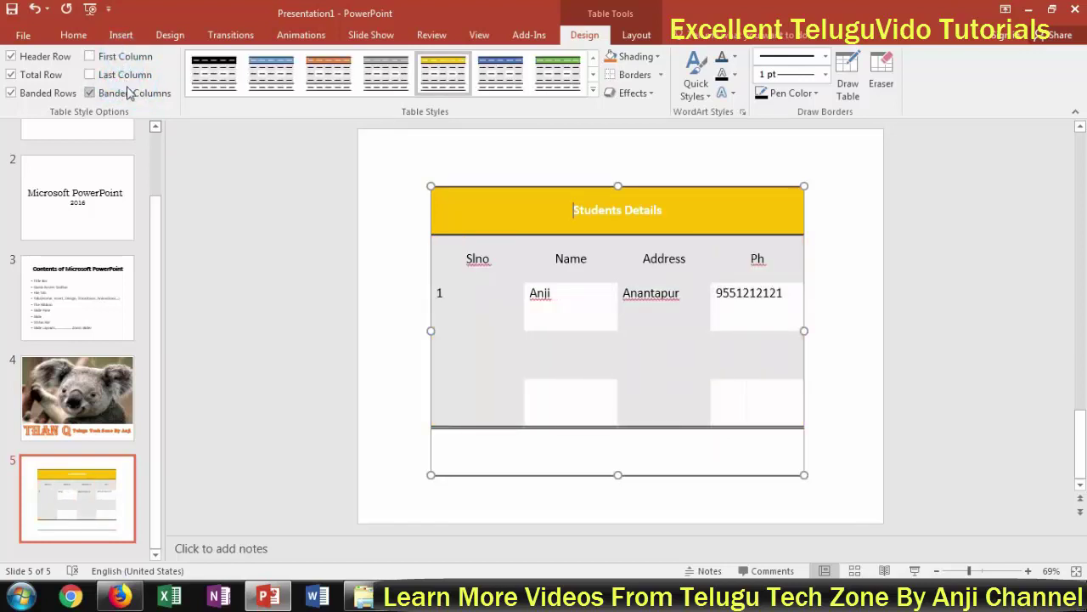
left_click(119, 93)
left_click(38, 92)
left_click(38, 77)
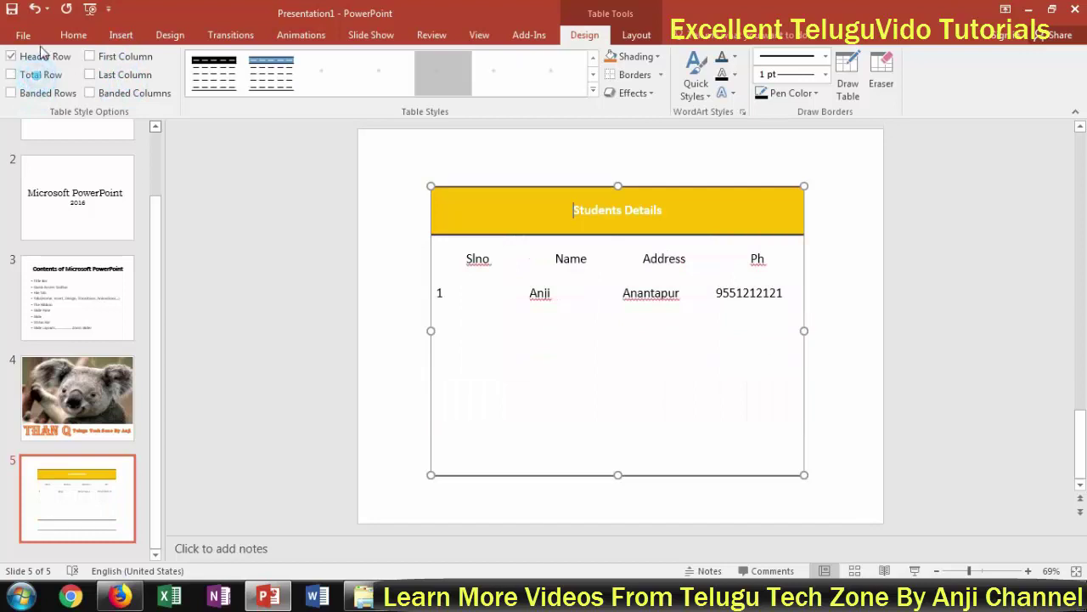
left_click(45, 59)
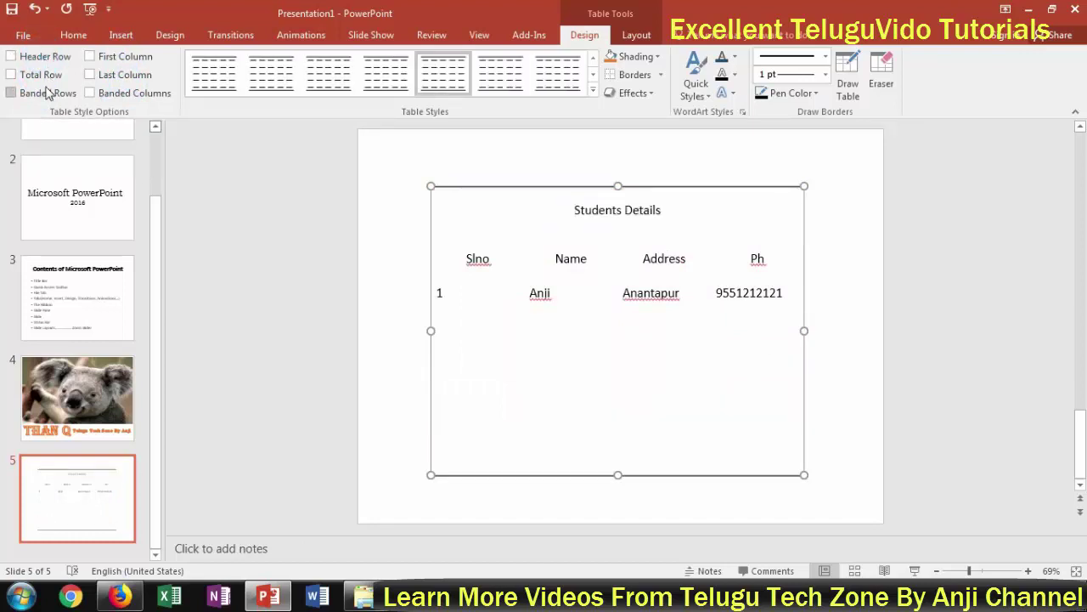
- Turn Banded Rows, Total Row and Header Row back on
left_click(47, 93)
left_click(41, 74)
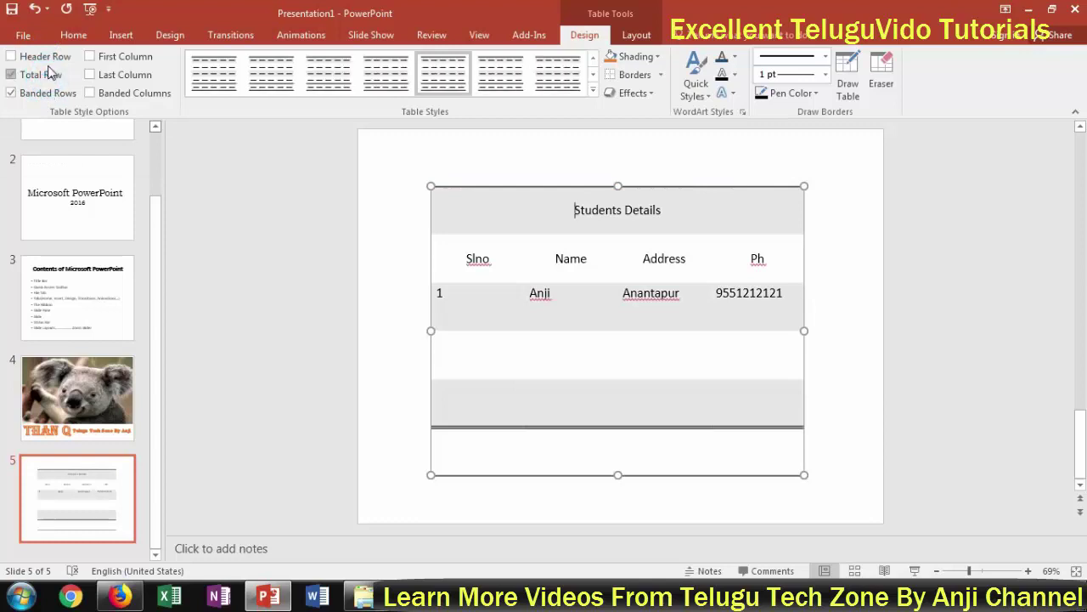
left_click(42, 60)
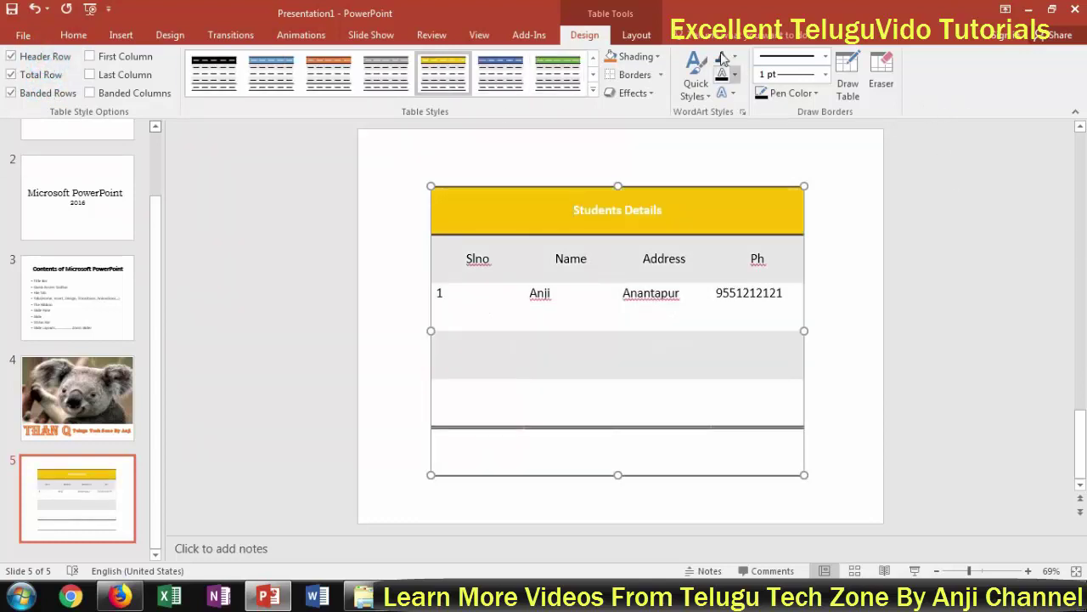
left_click(648, 56)
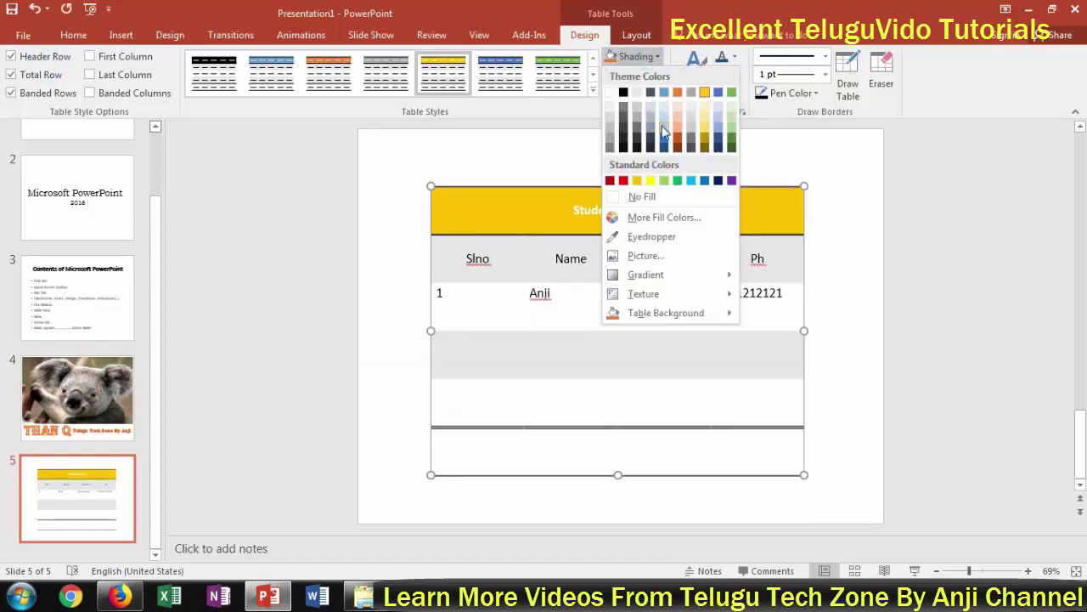
- Shade the header light blue, apply All Borders and a Diagonal Down Border
left_click(663, 132)
left_click(660, 74)
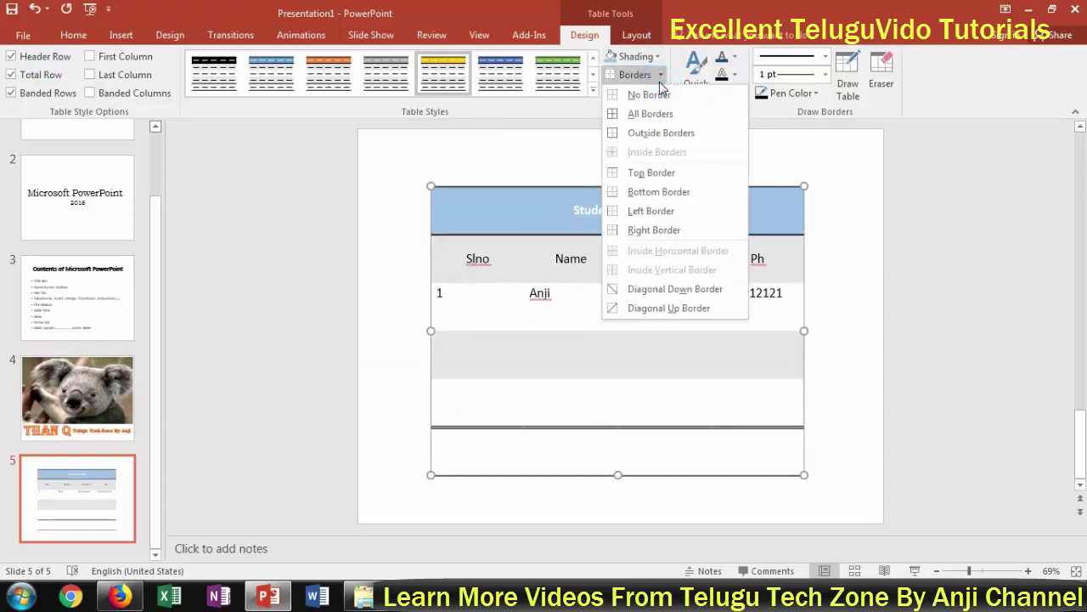
left_click(665, 116)
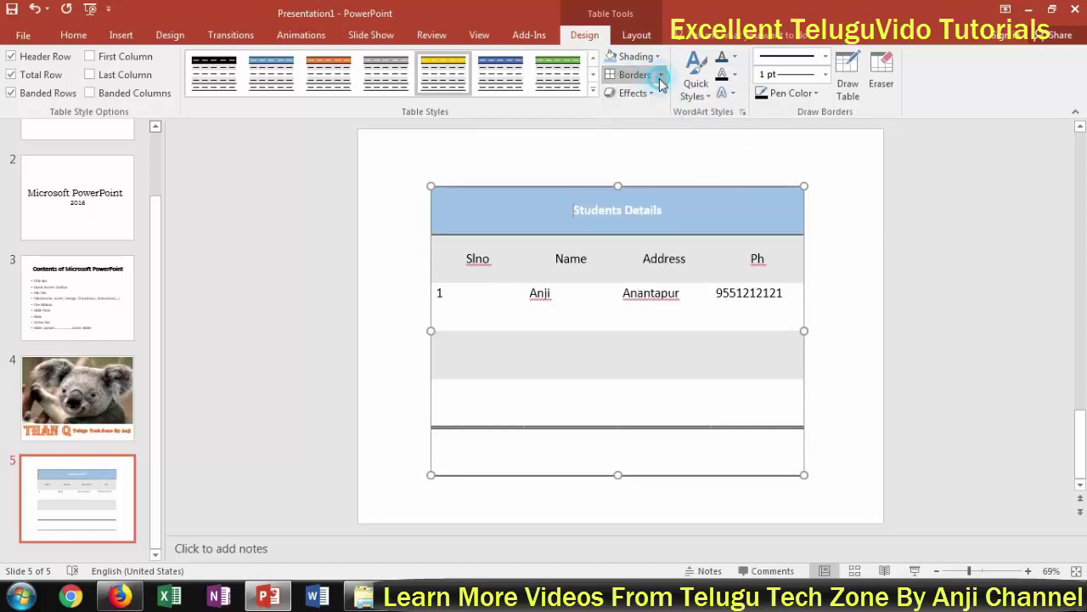
left_click(658, 77)
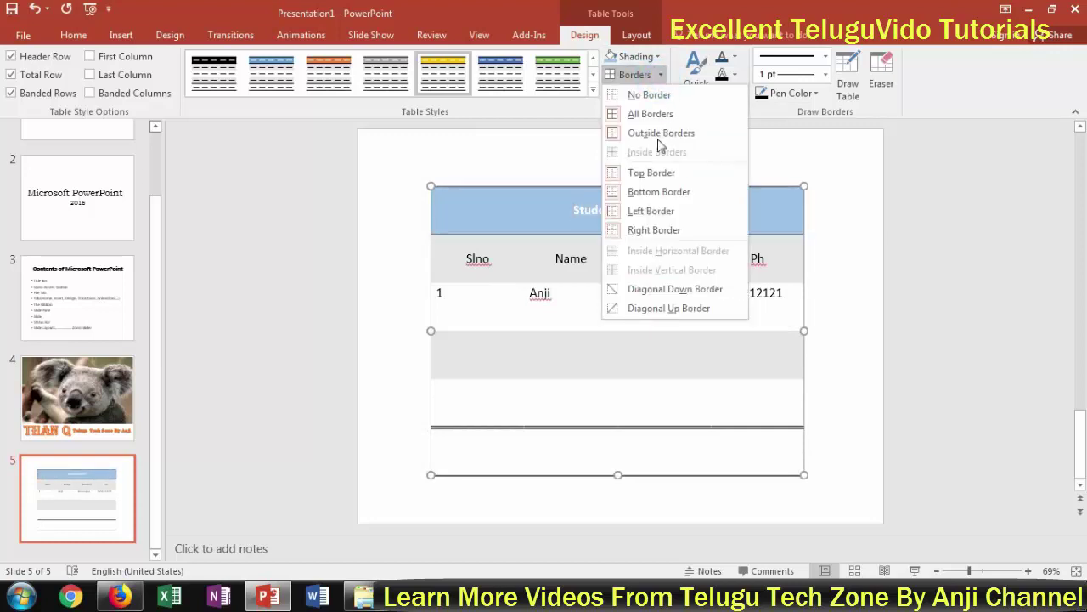
left_click(671, 290)
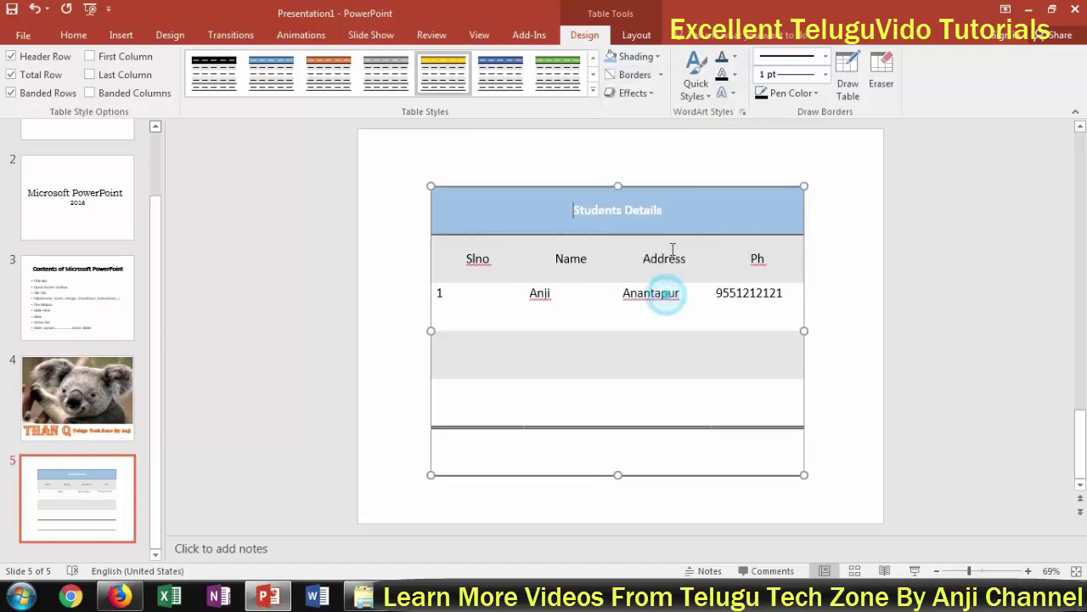
- Give the cells a Relaxed Inset bevel and an outer shadow
left_click(644, 94)
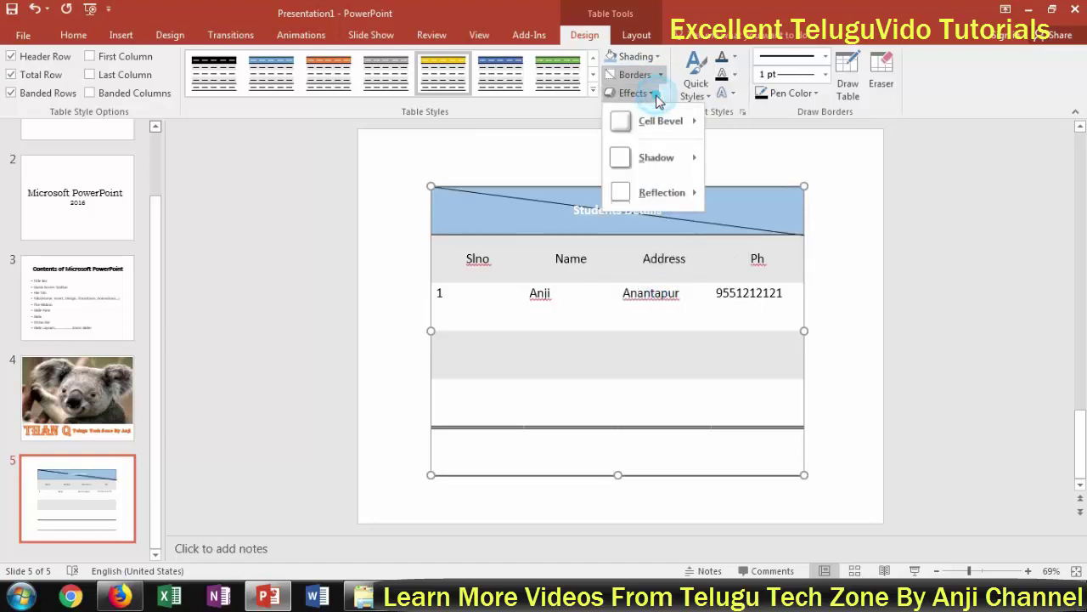
mouse_move(680, 124)
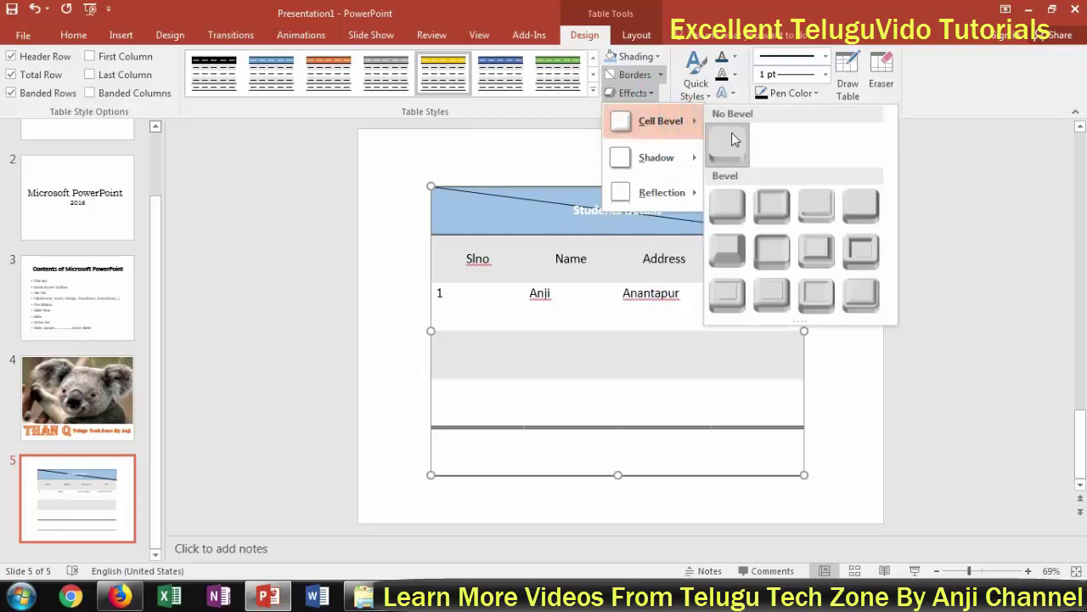
left_click(782, 223)
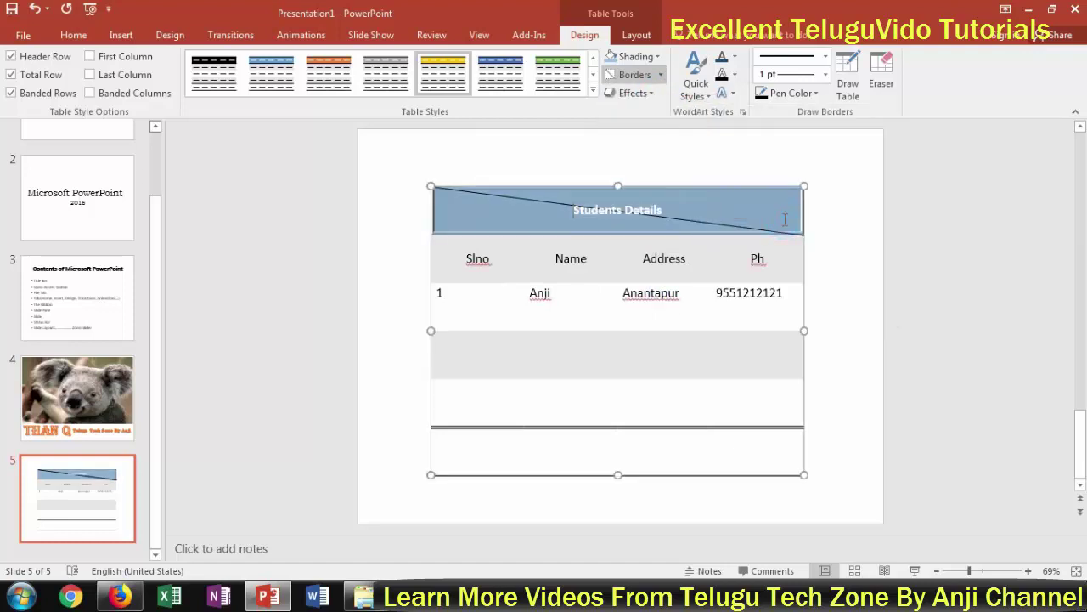
left_click(630, 93)
mouse_move(659, 160)
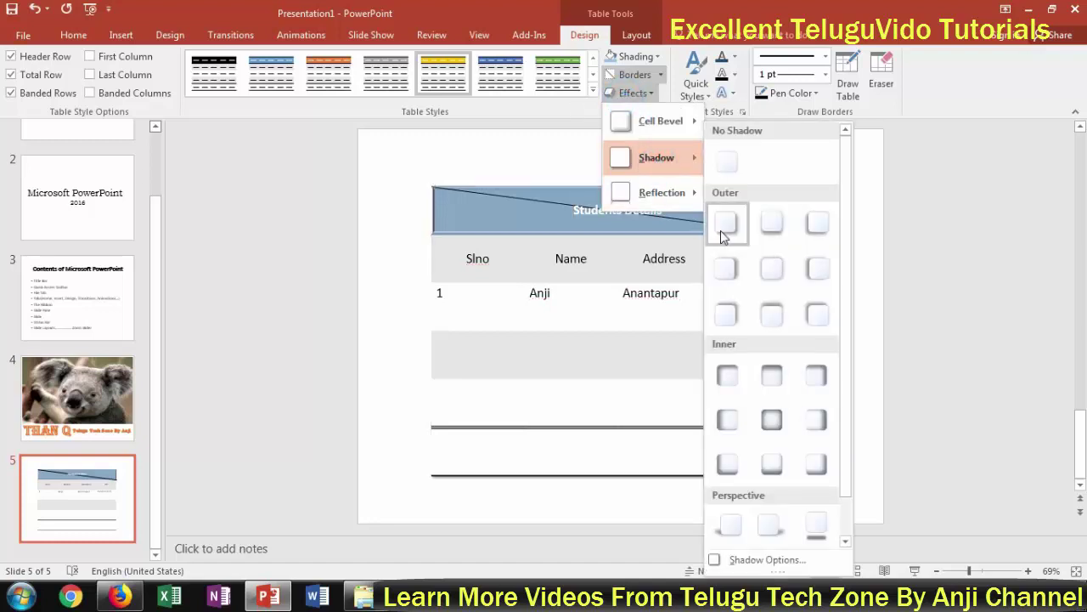
left_click(724, 270)
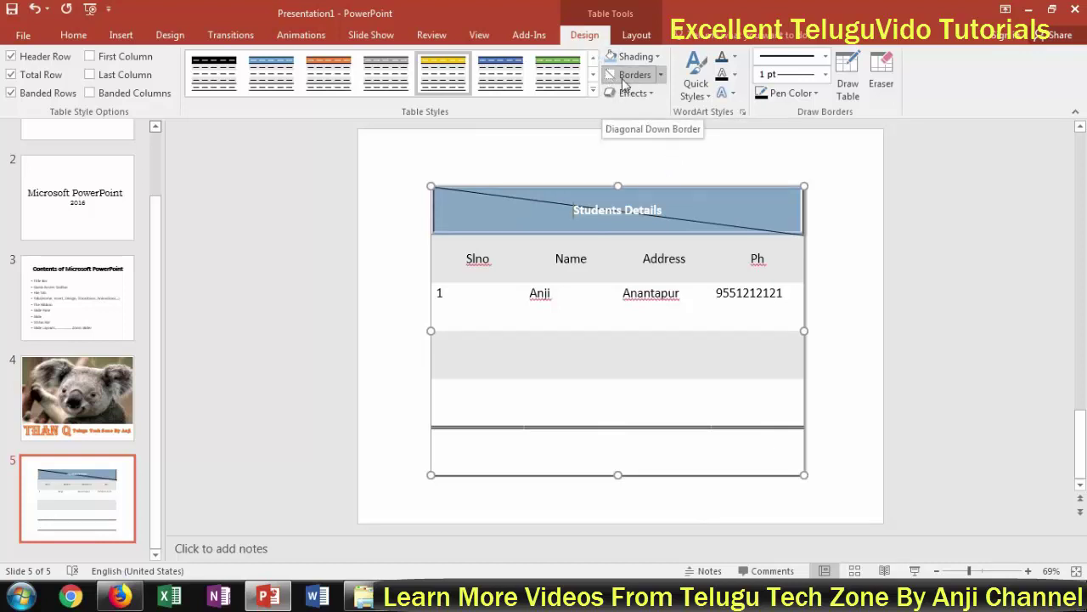
- Apply a blue WordArt style to the Slno heading, leaving Text Fill and Text Effects unchanged
left_click(698, 93)
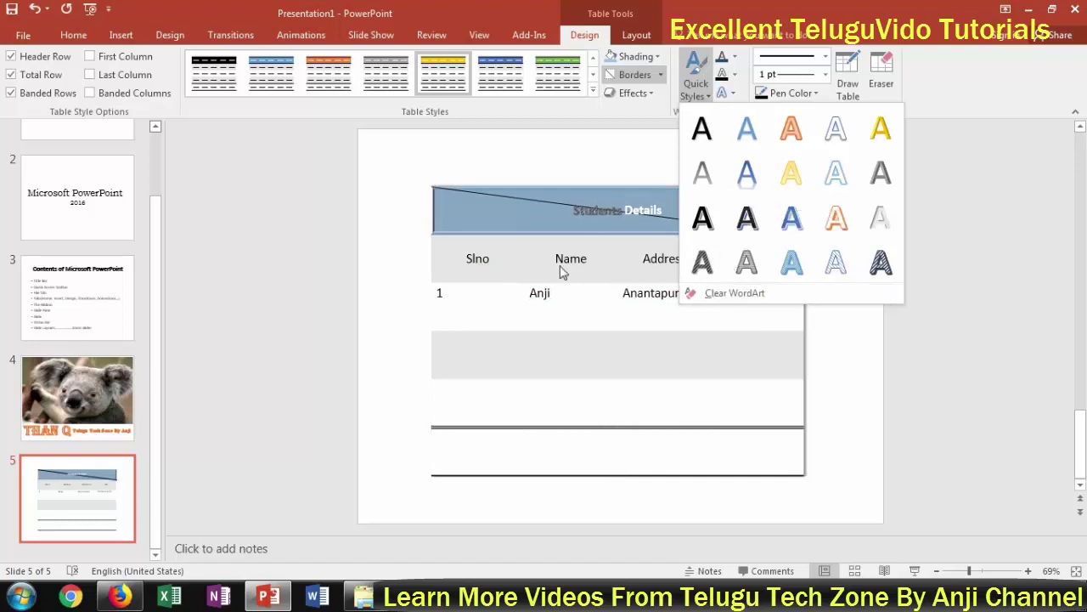
left_click(510, 276)
left_click(481, 265)
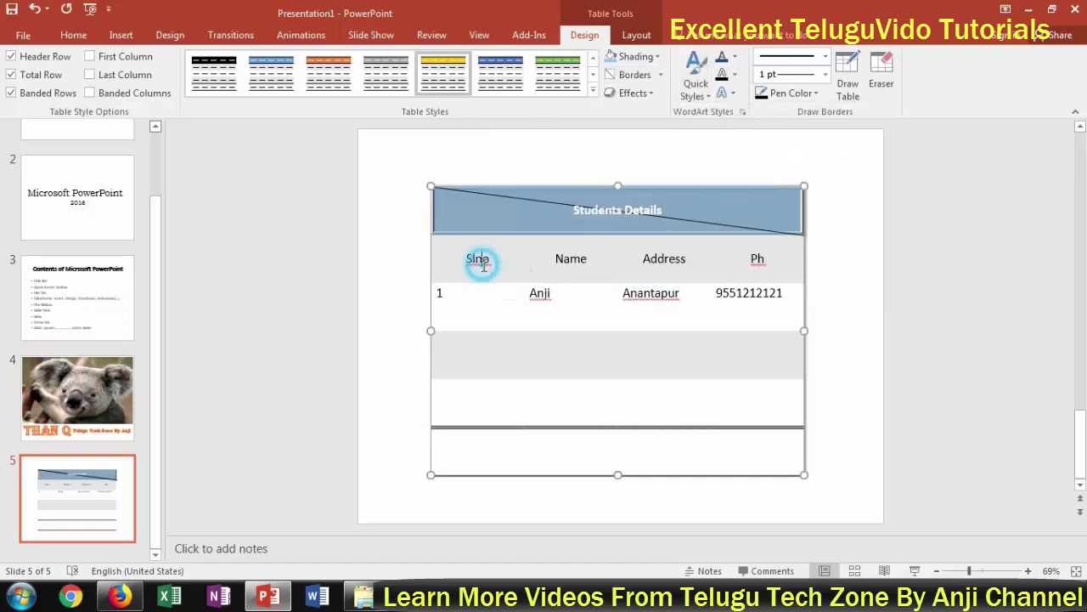
left_click(695, 82)
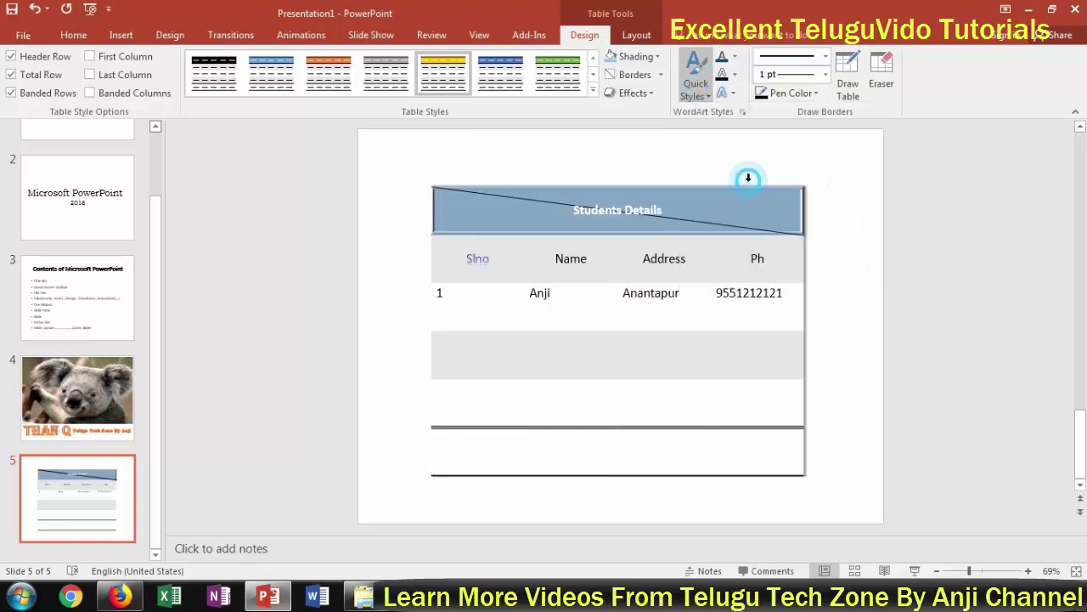
left_click(748, 176)
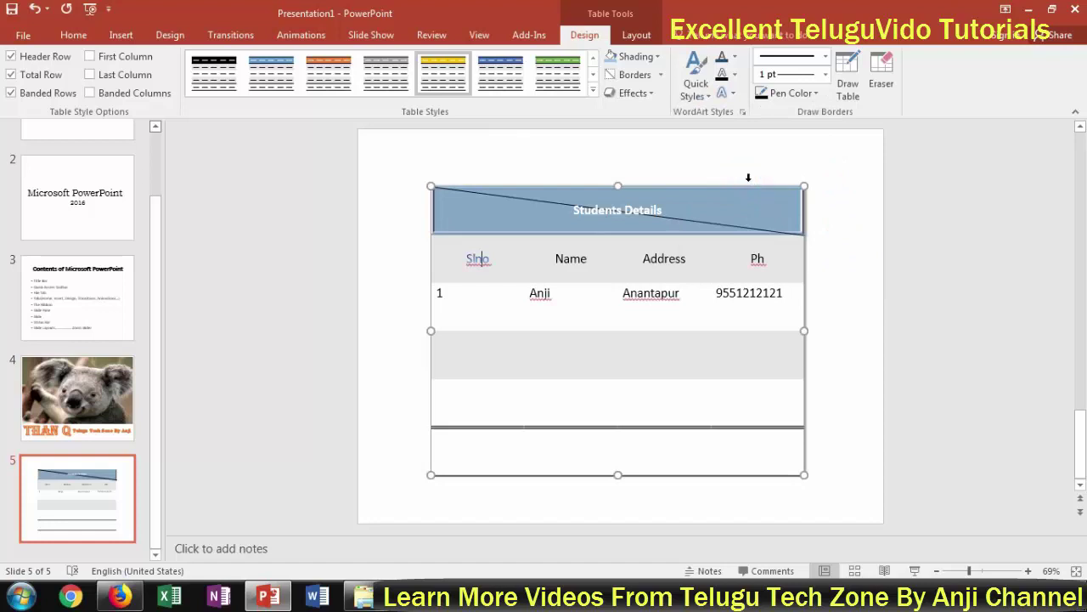
left_click(734, 60)
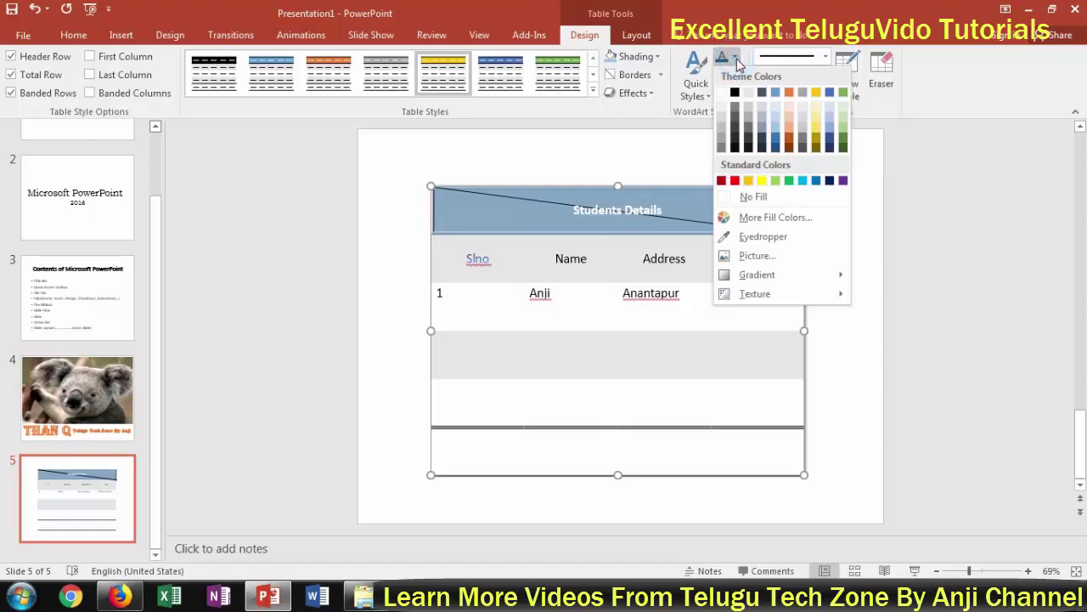
left_click(735, 61)
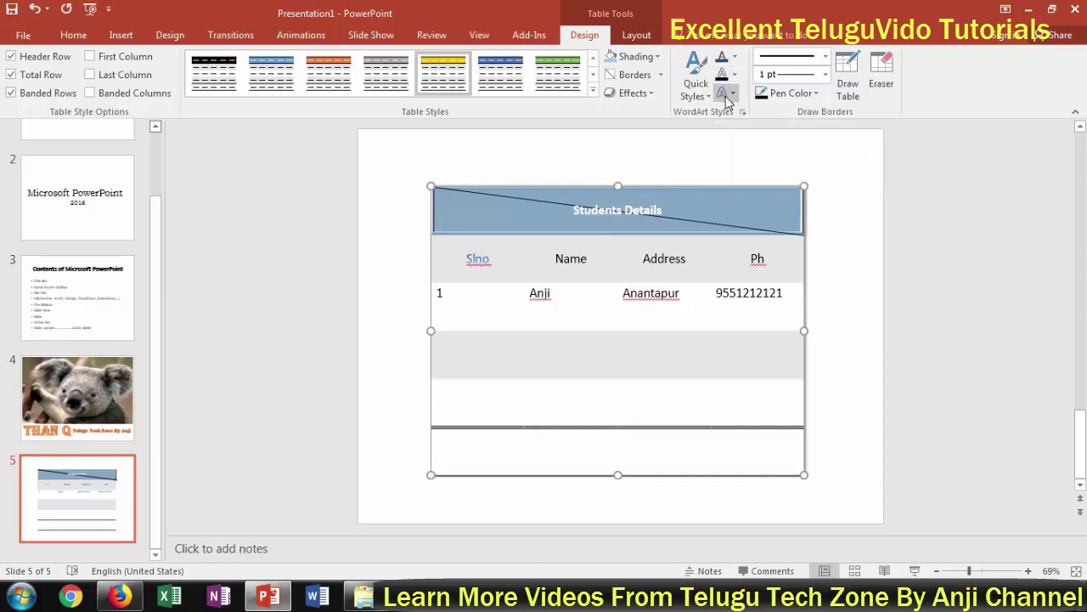
left_click(732, 99)
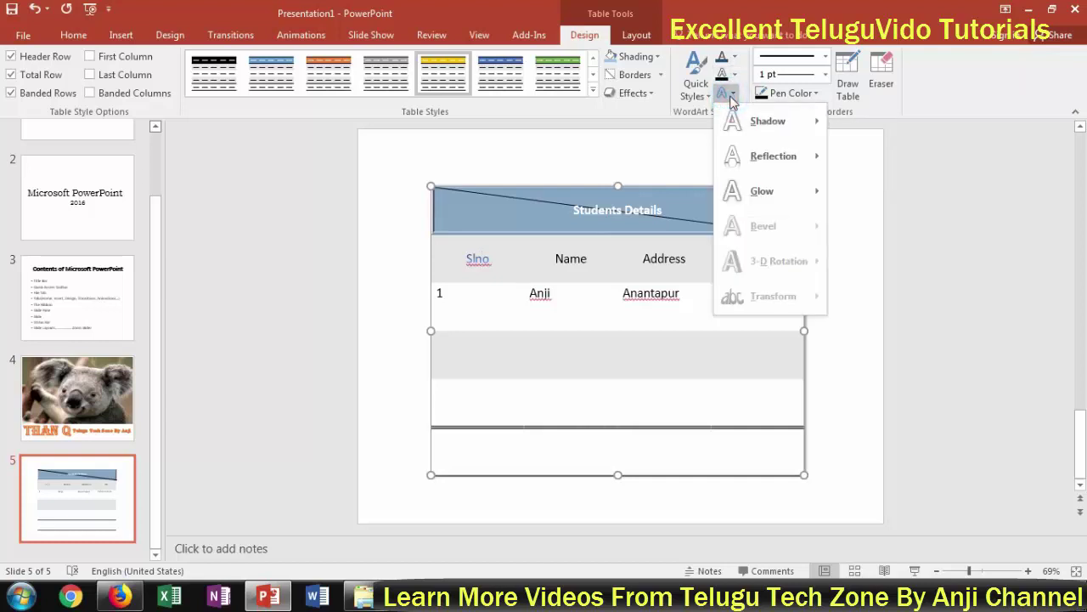
left_click(729, 100)
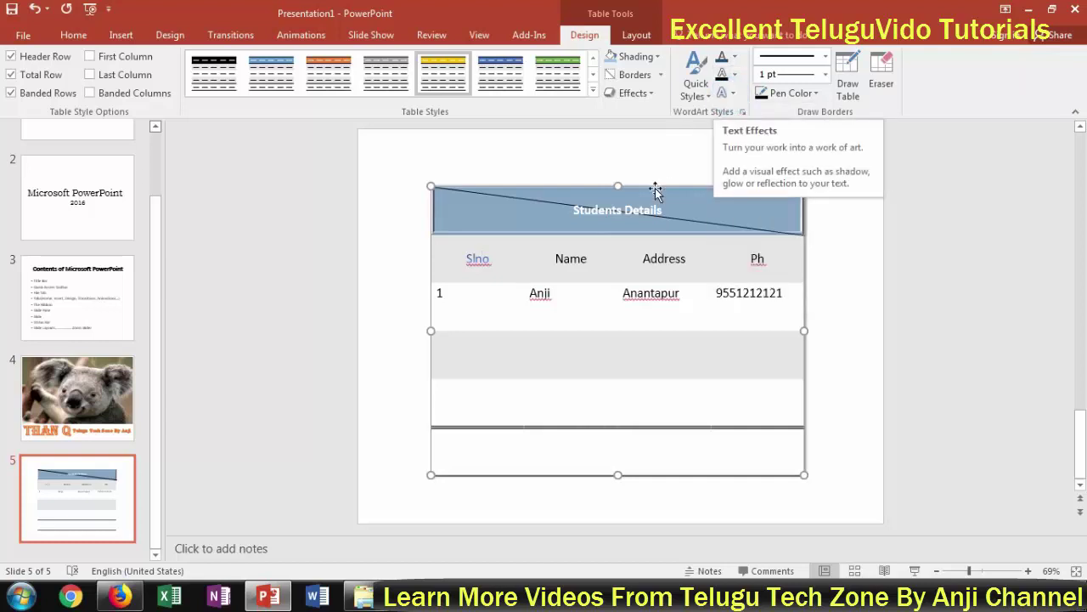
left_click(563, 177)
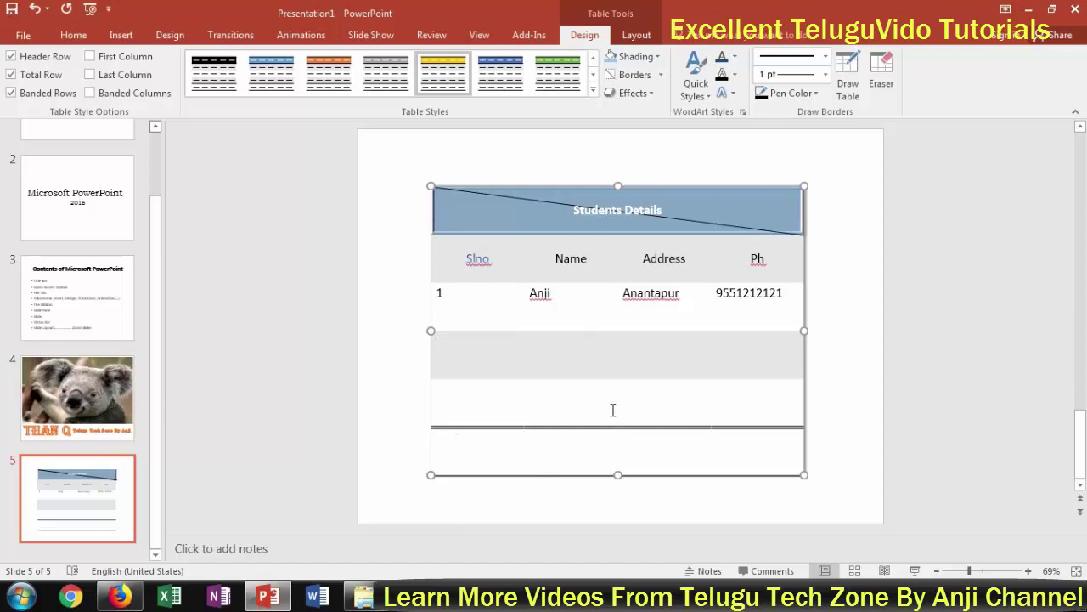
- Turn on Draw Table with a red 3 pt pen
left_click(850, 78)
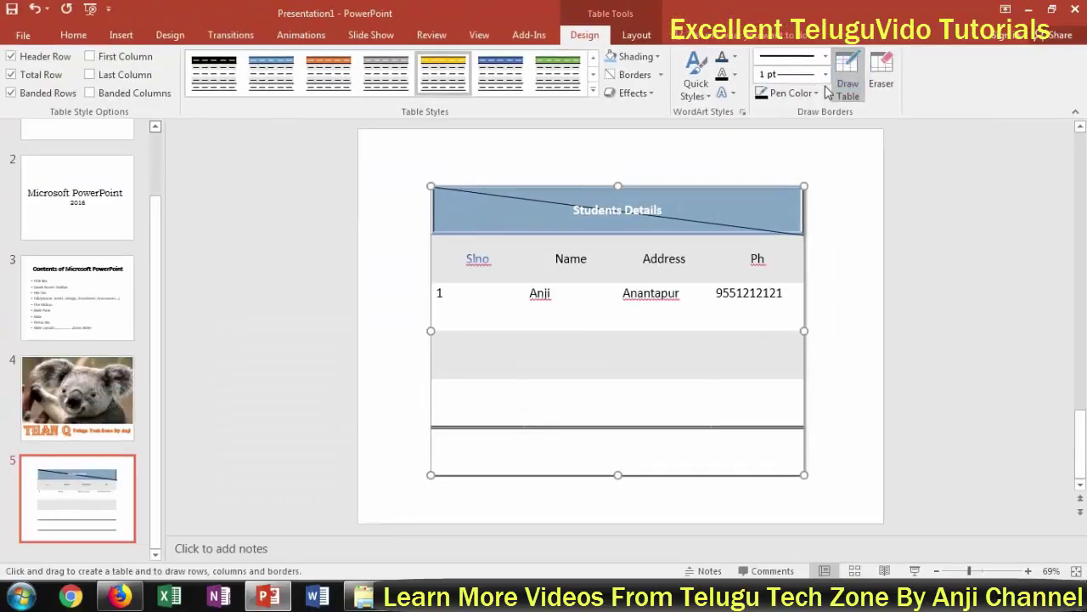
left_click(824, 74)
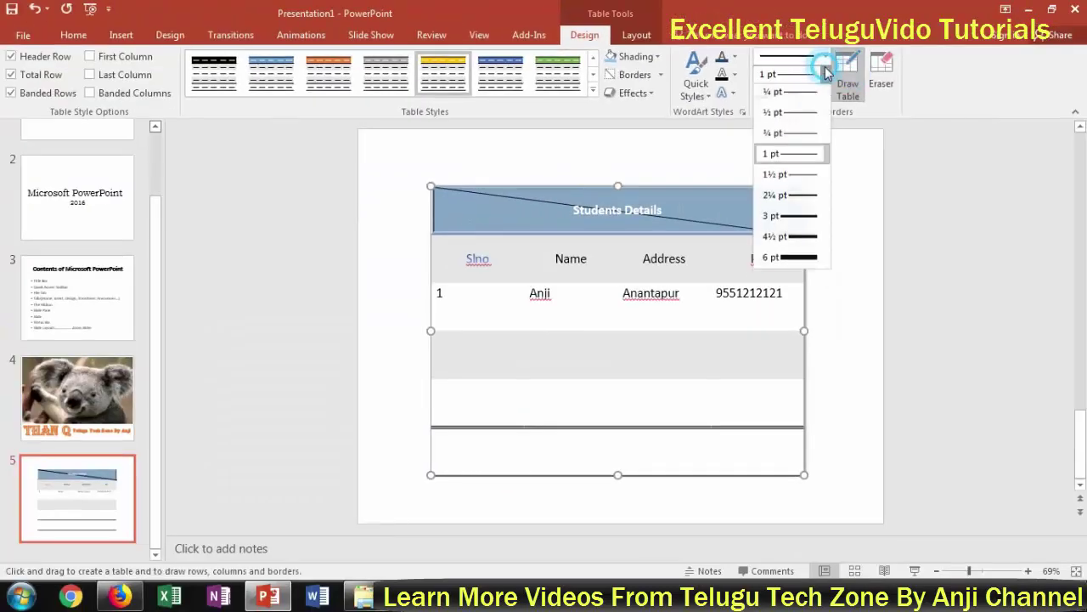
left_click(800, 219)
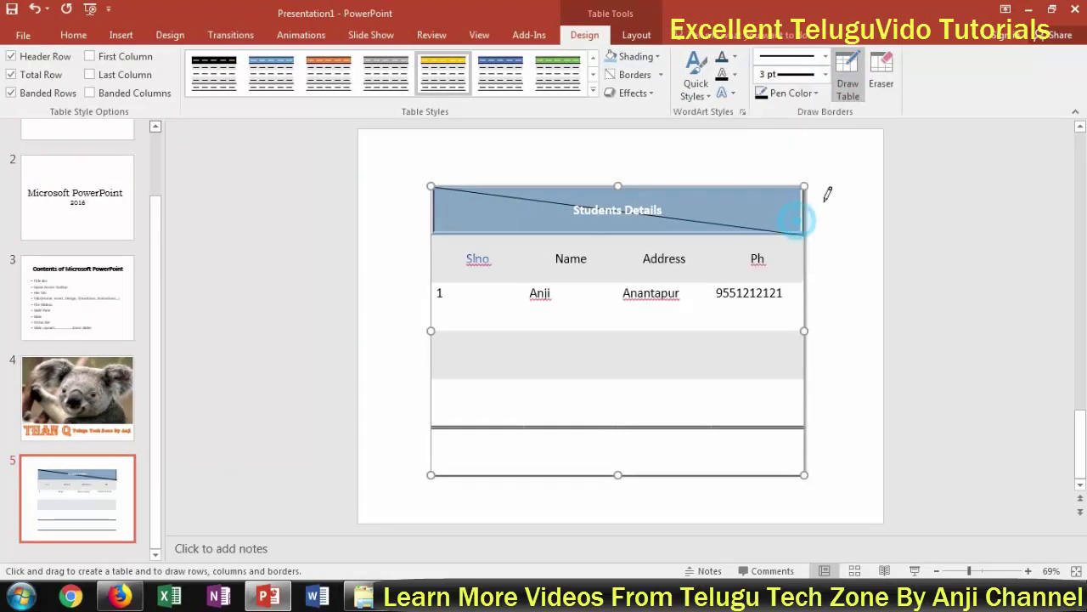
left_click(818, 93)
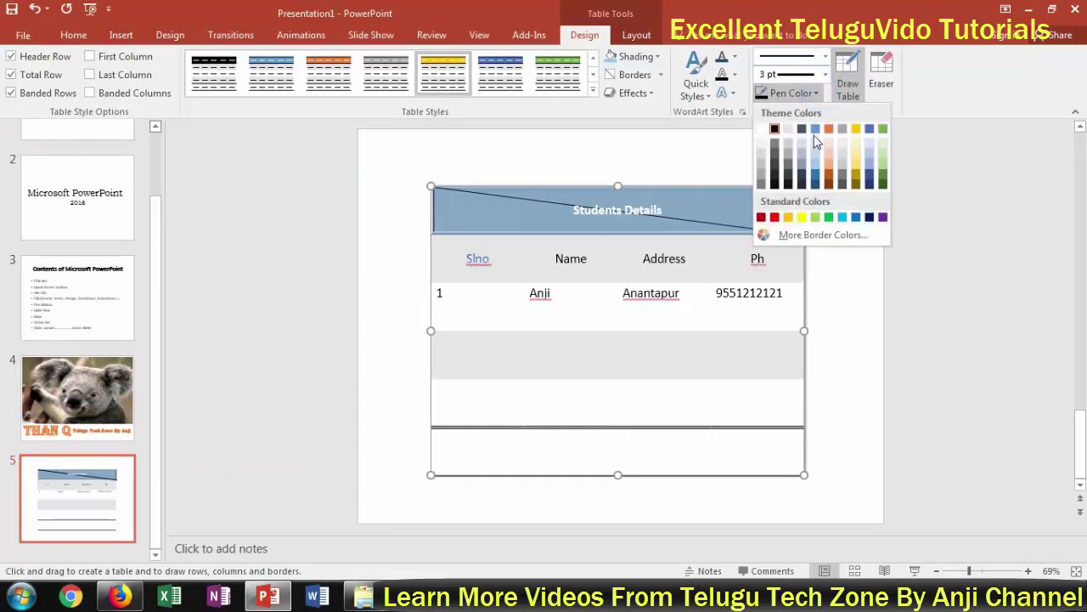
left_click(775, 217)
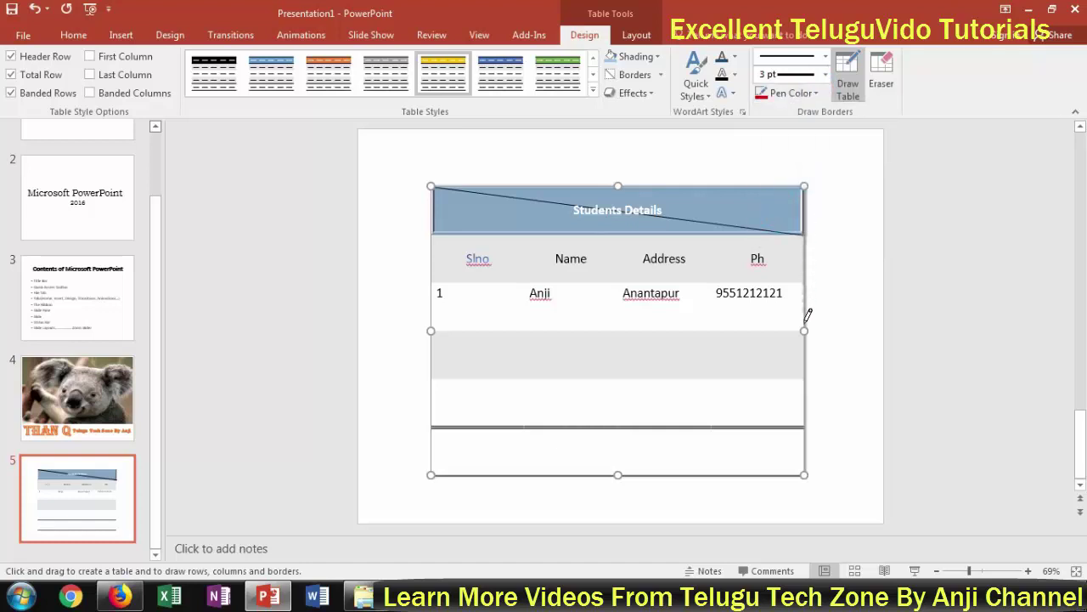
- Draw red lines along the table's right edge, undo the stray one, and click the Ph cell
left_click_drag(807, 319, 814, 472)
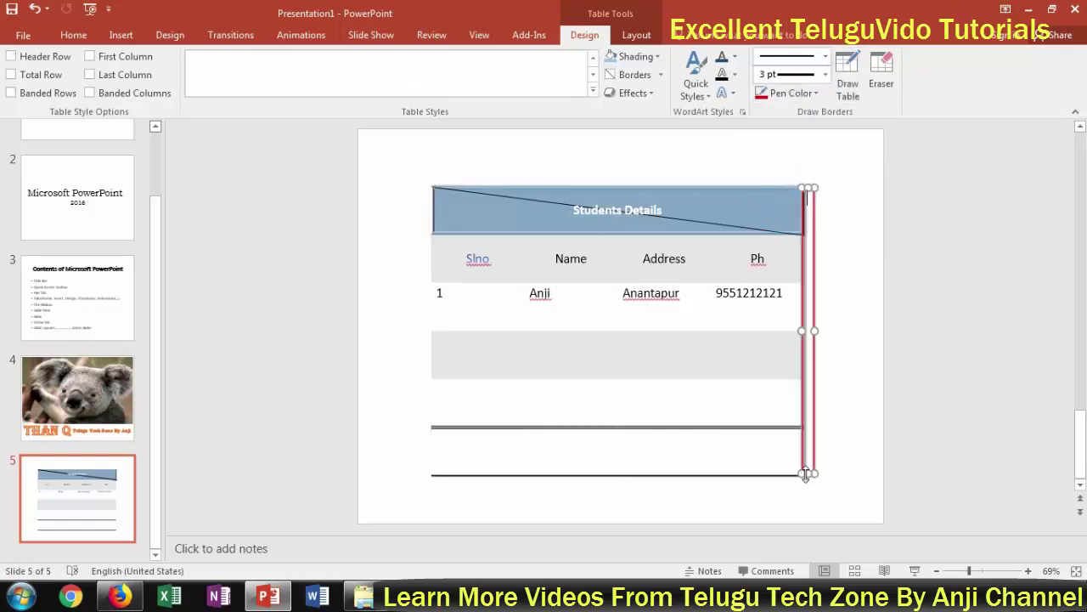
key("ctrl+z")
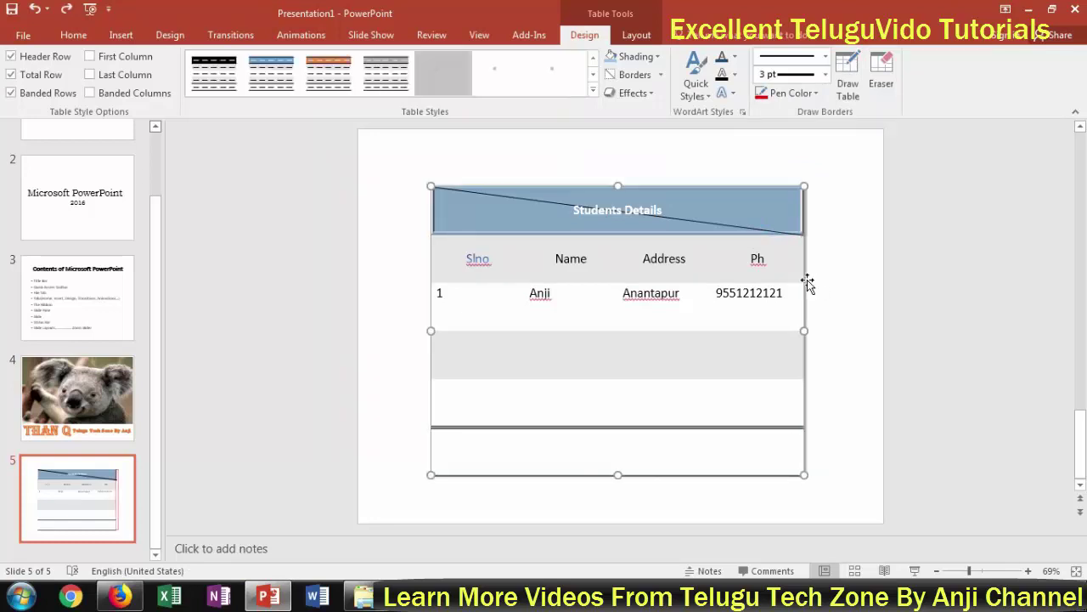
left_click(847, 78)
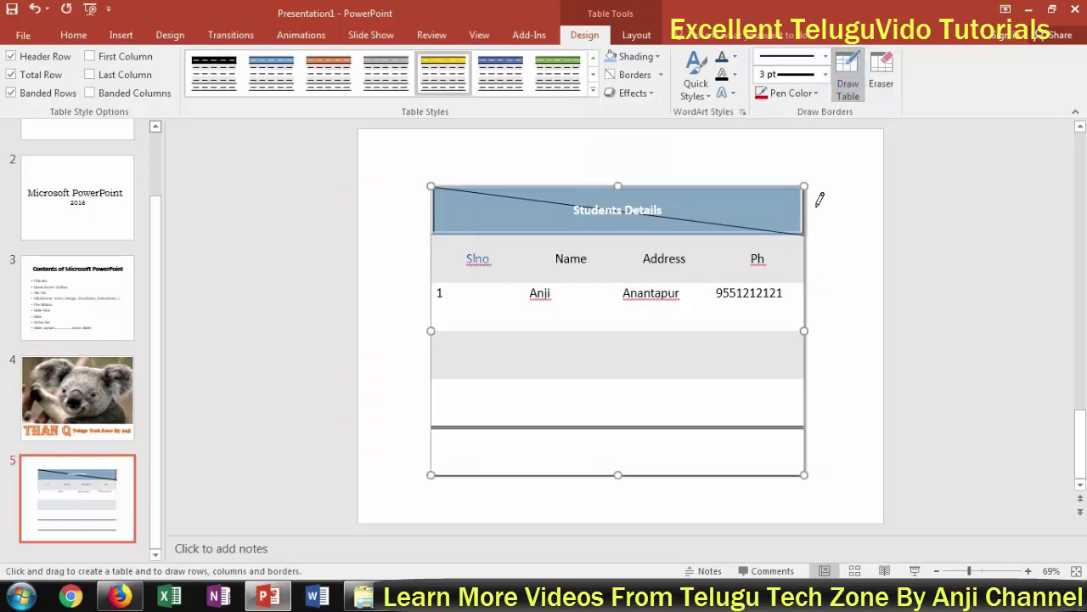
left_click_drag(812, 206, 811, 332)
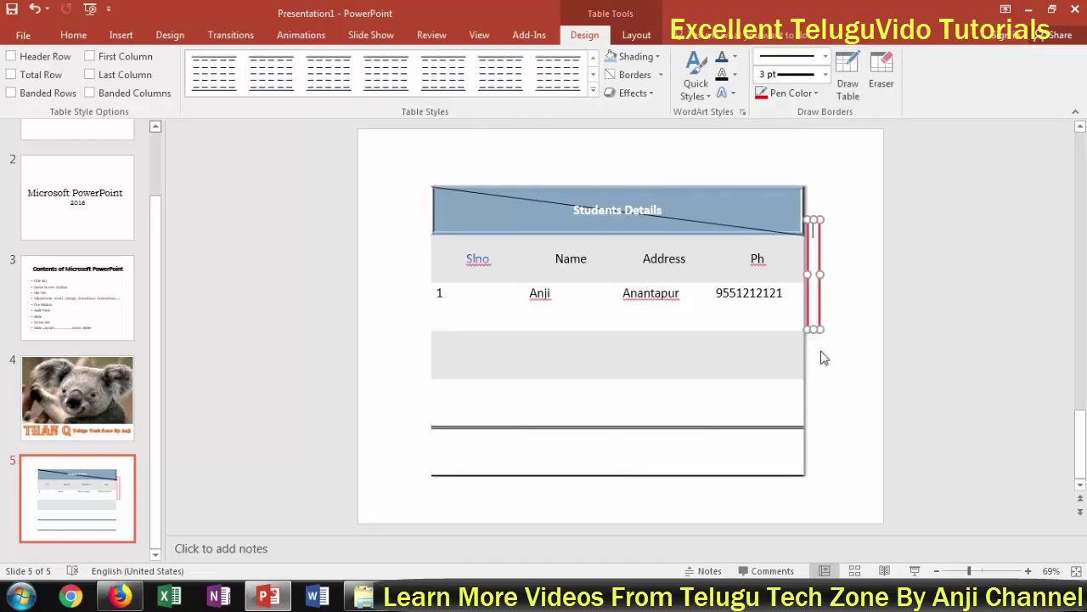
left_click(783, 290)
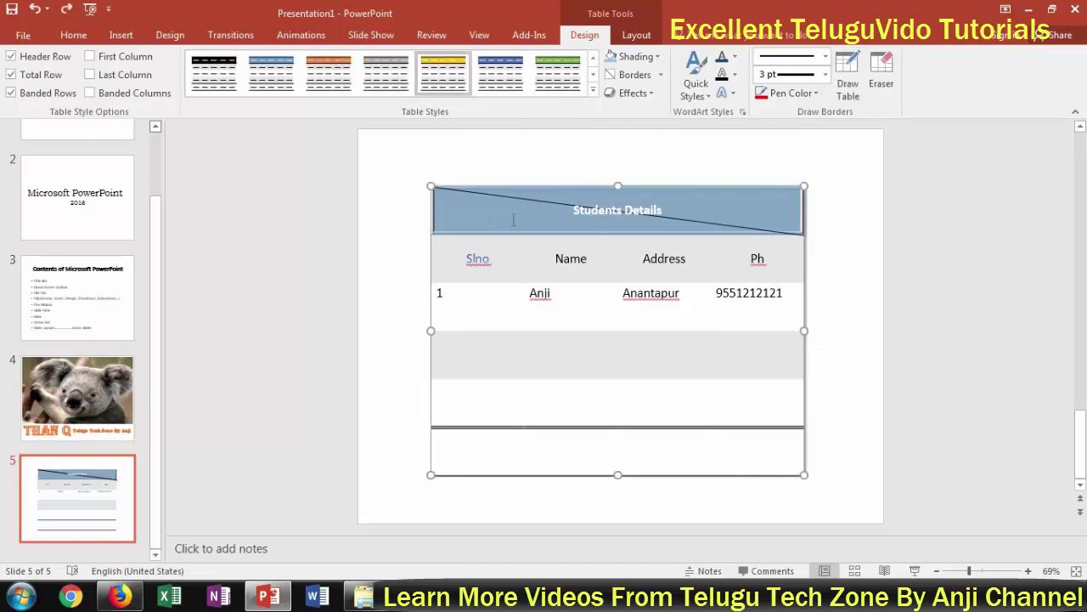
- Delete the entire Students Details table
left_click(636, 35)
left_click(104, 92)
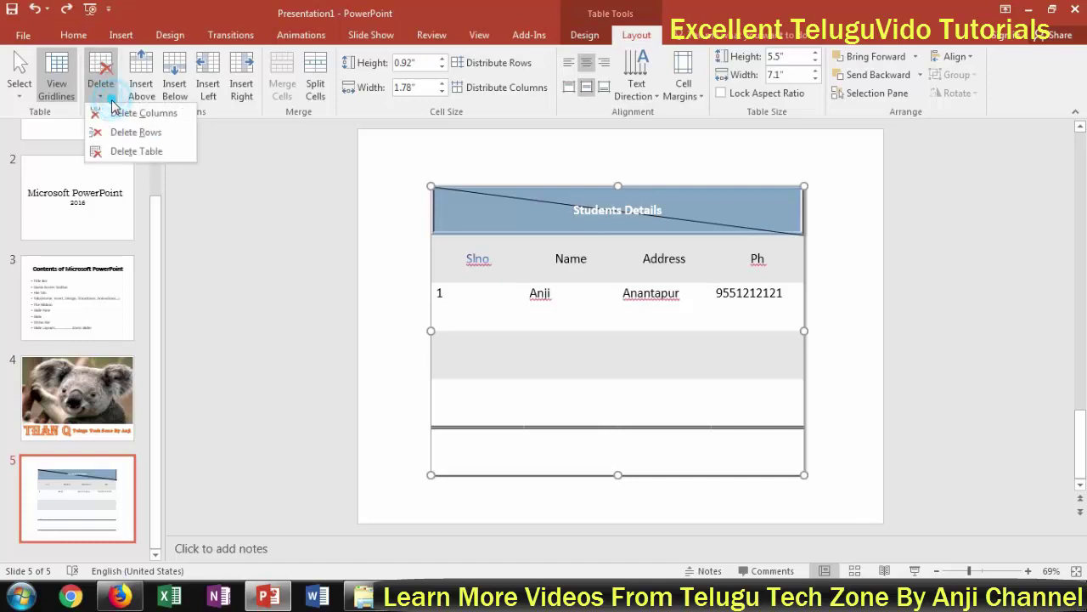
left_click(140, 151)
- Delete the leftover text box and bring up the Insert Table options
left_click(548, 202)
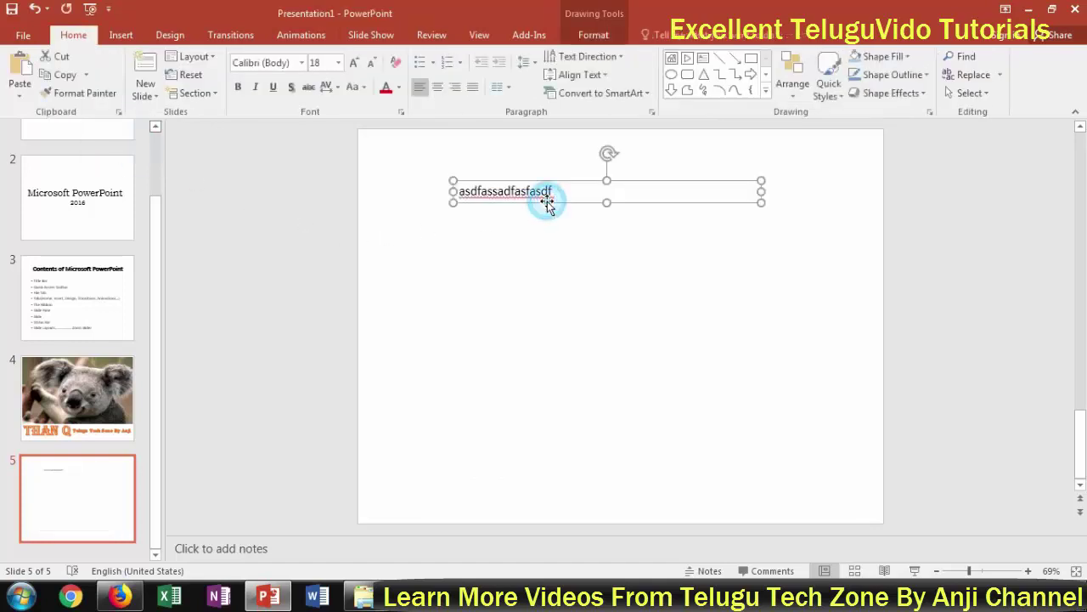
key("Delete")
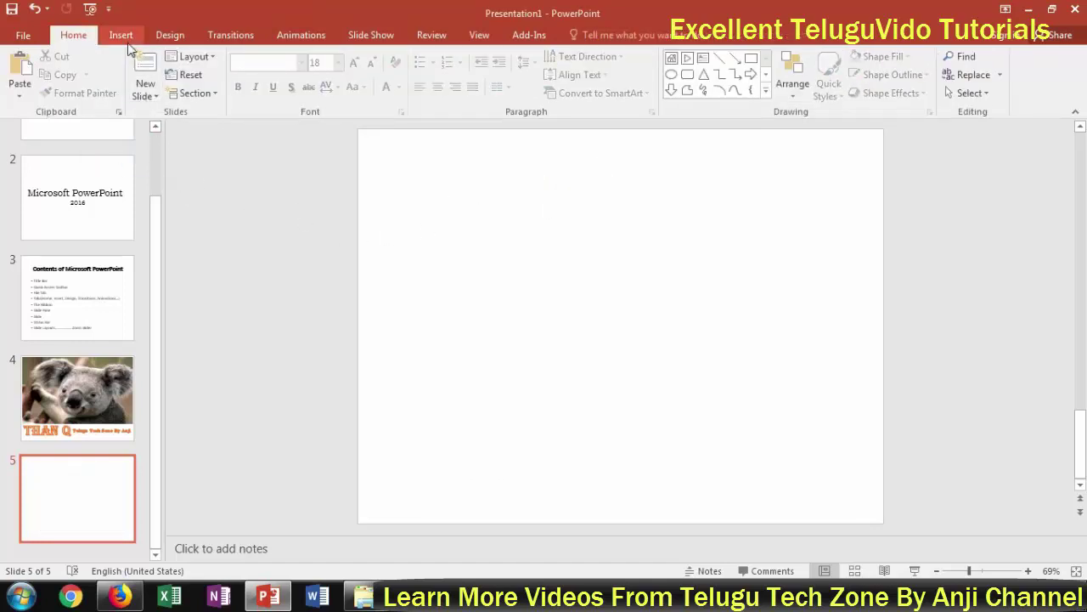
left_click(120, 35)
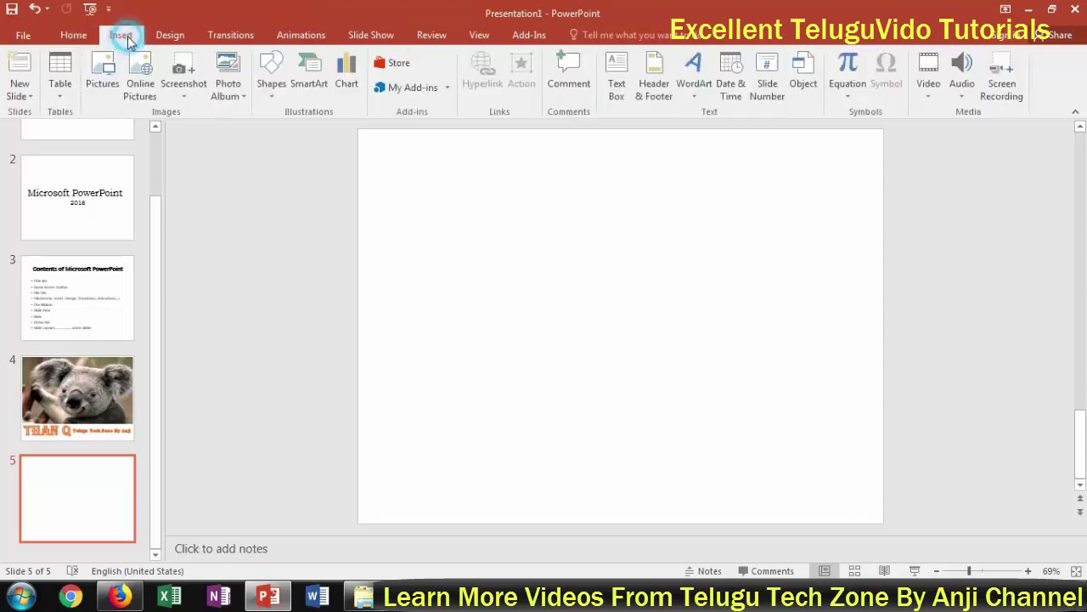
left_click(72, 94)
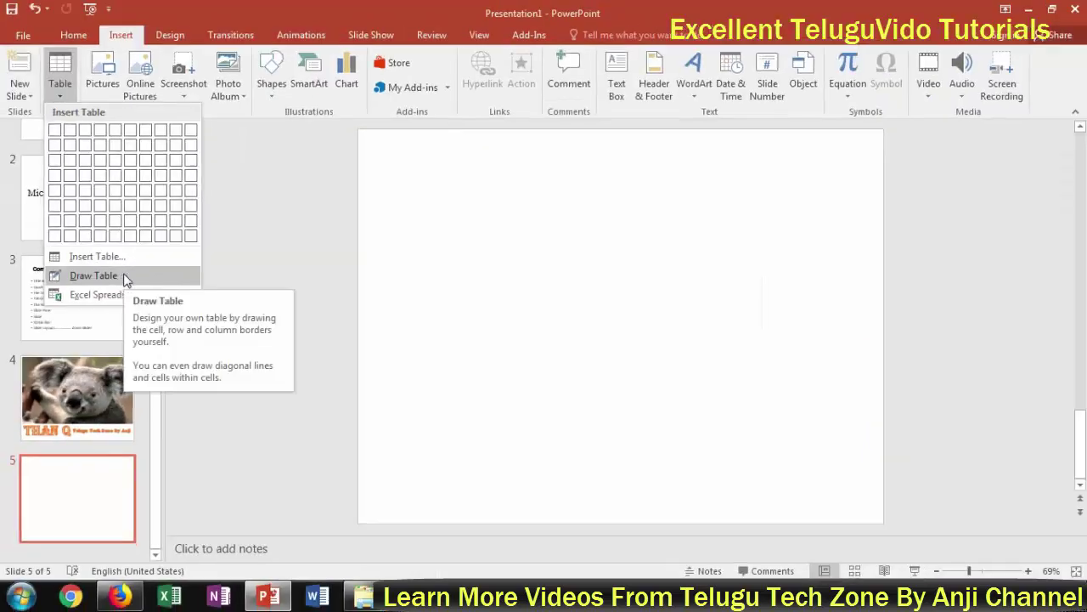
- Draw a new table outline on the blank slide with the red pen
left_click(226, 397)
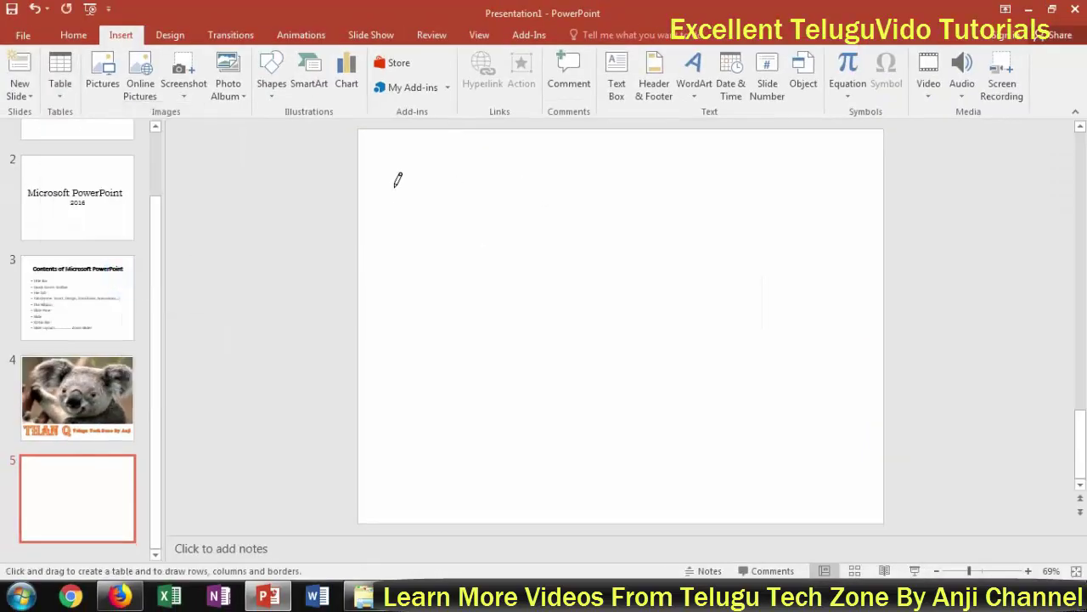
mouse_move(395, 187)
left_mouse_down()
mouse_move(478, 318)
mouse_move(765, 380)
left_mouse_up()
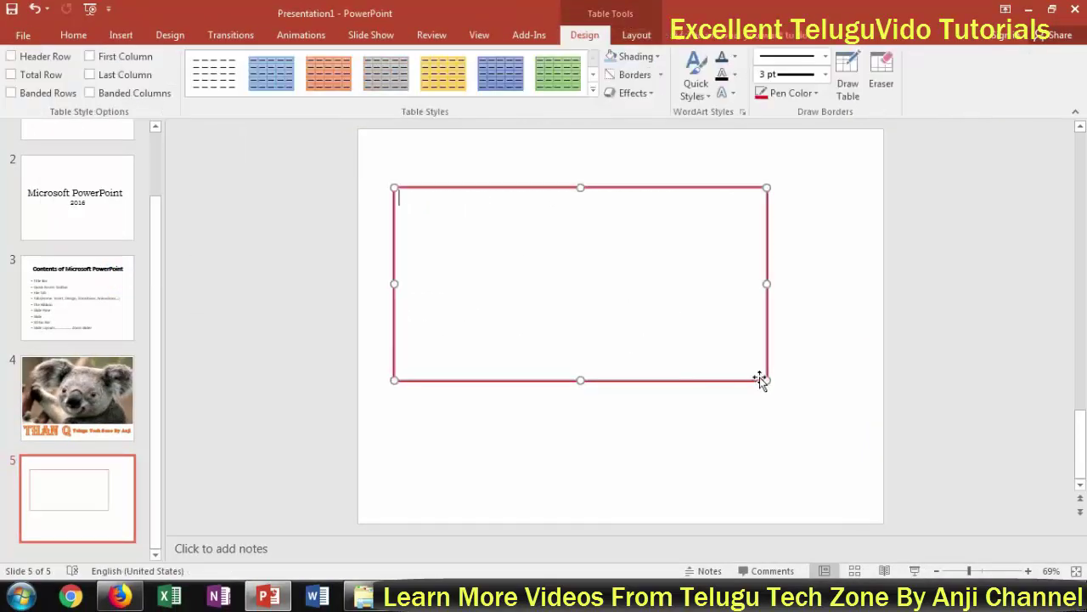
left_click(819, 94)
left_click(822, 94)
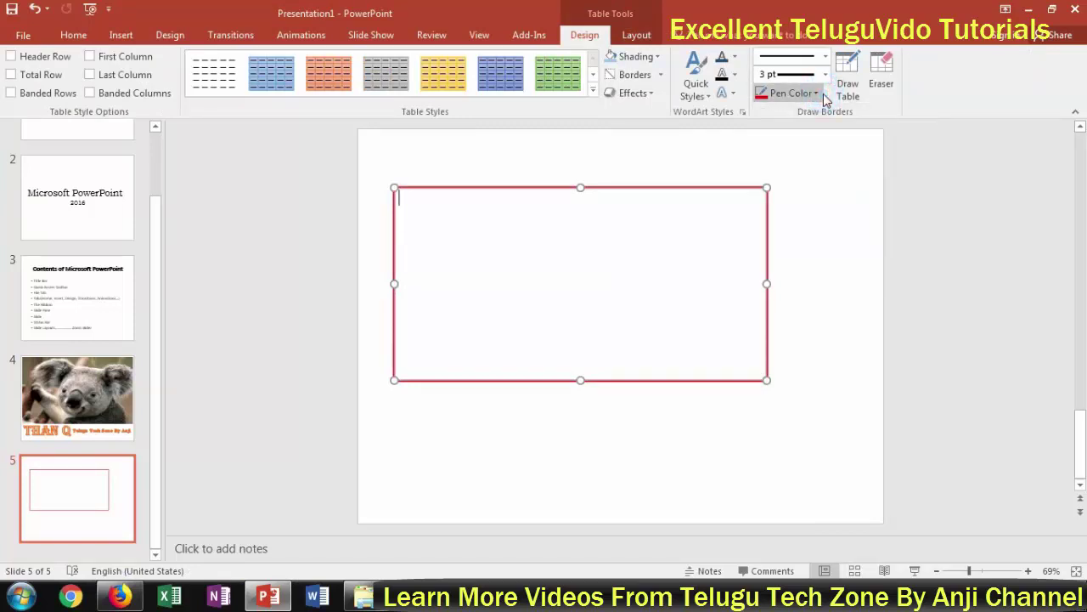
left_click(480, 245)
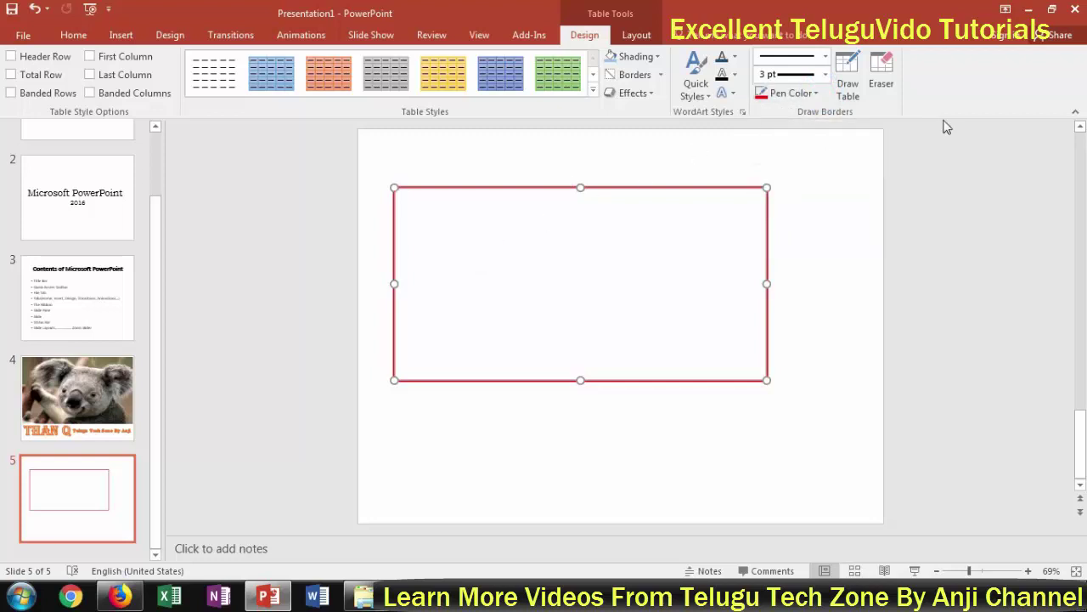
left_click(848, 83)
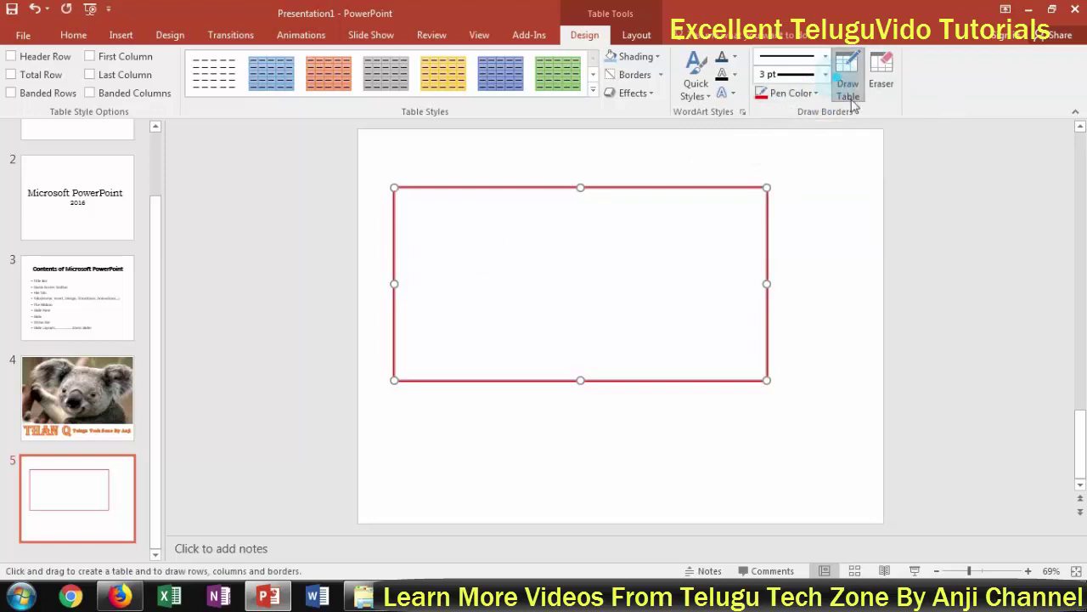
- Draw a row line splitting off the top row, undoing several misplaced row attempts
left_click(401, 221)
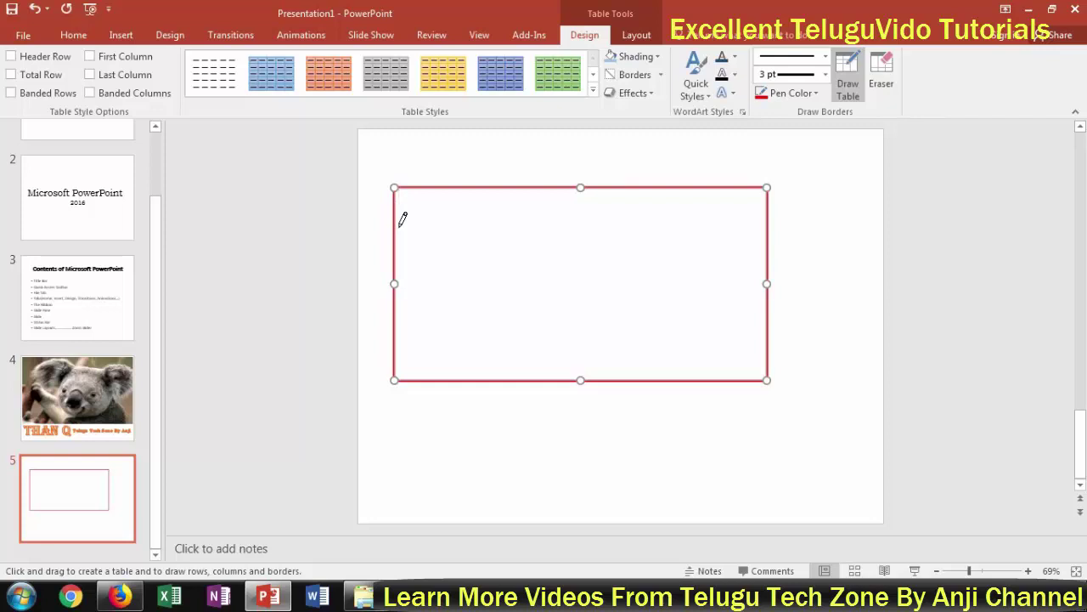
left_click_drag(399, 226, 688, 217)
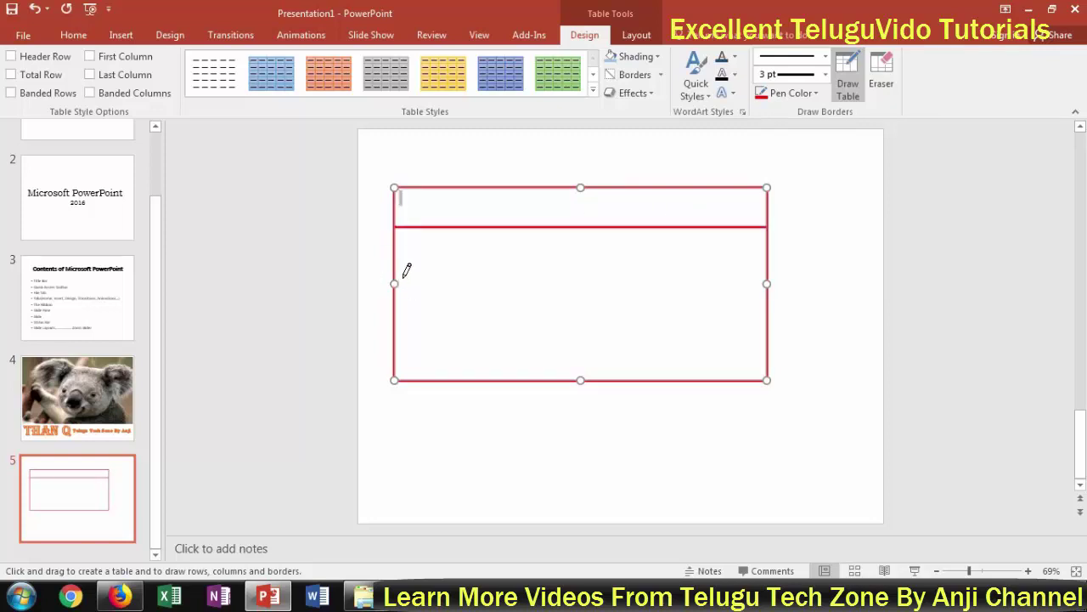
mouse_move(401, 265)
left_mouse_down()
mouse_move(714, 252)
mouse_move(781, 272)
mouse_move(757, 280)
mouse_move(759, 289)
left_mouse_up()
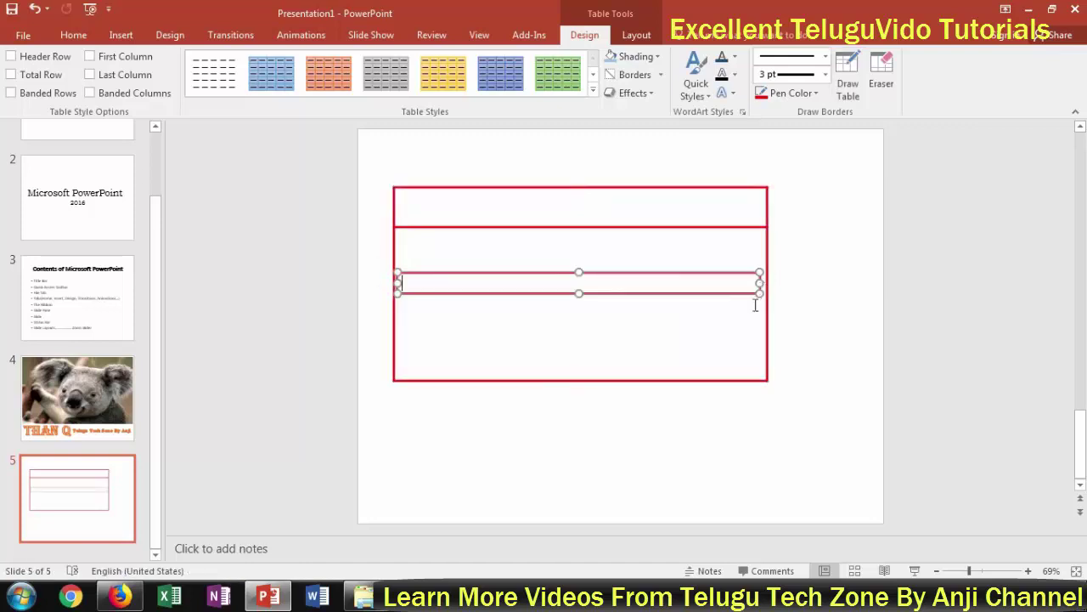
key("ctrl+z")
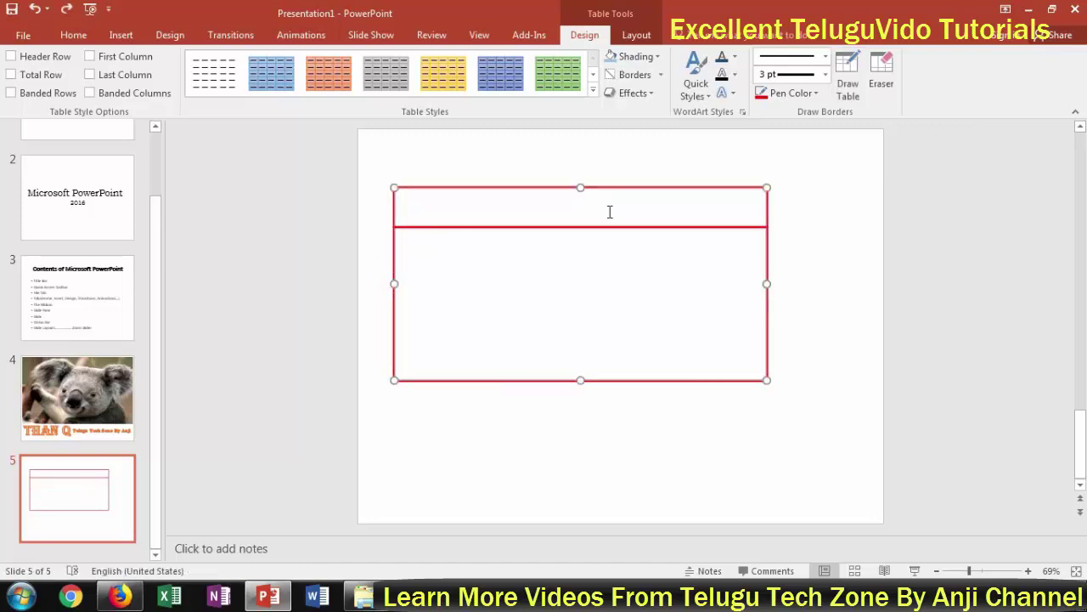
left_click(848, 85)
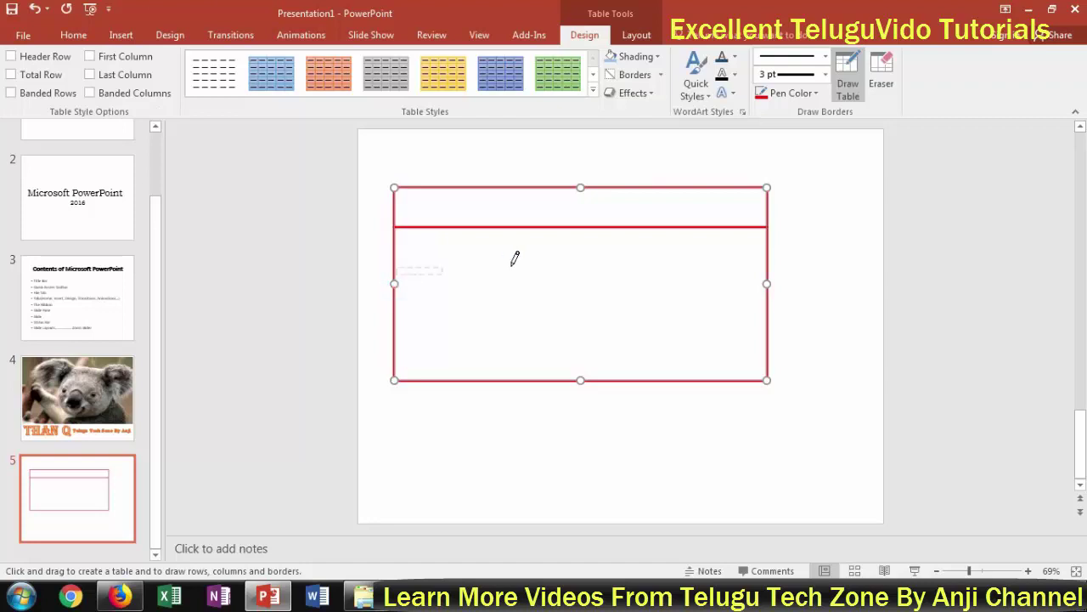
mouse_move(753, 246)
left_mouse_down()
mouse_move(779, 299)
mouse_move(772, 250)
mouse_move(763, 284)
left_mouse_up()
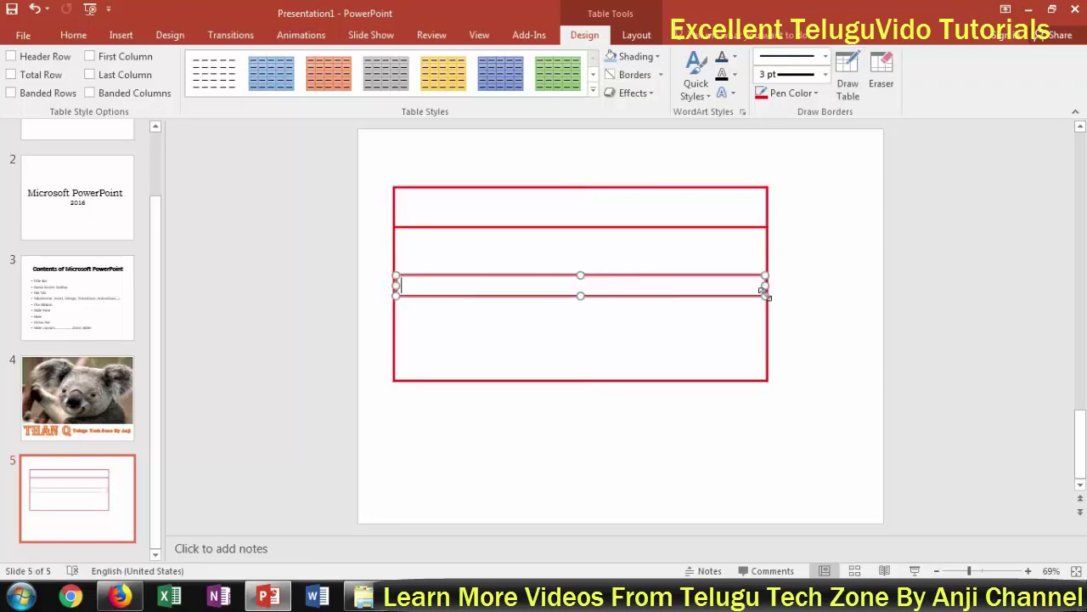
key("ctrl+z")
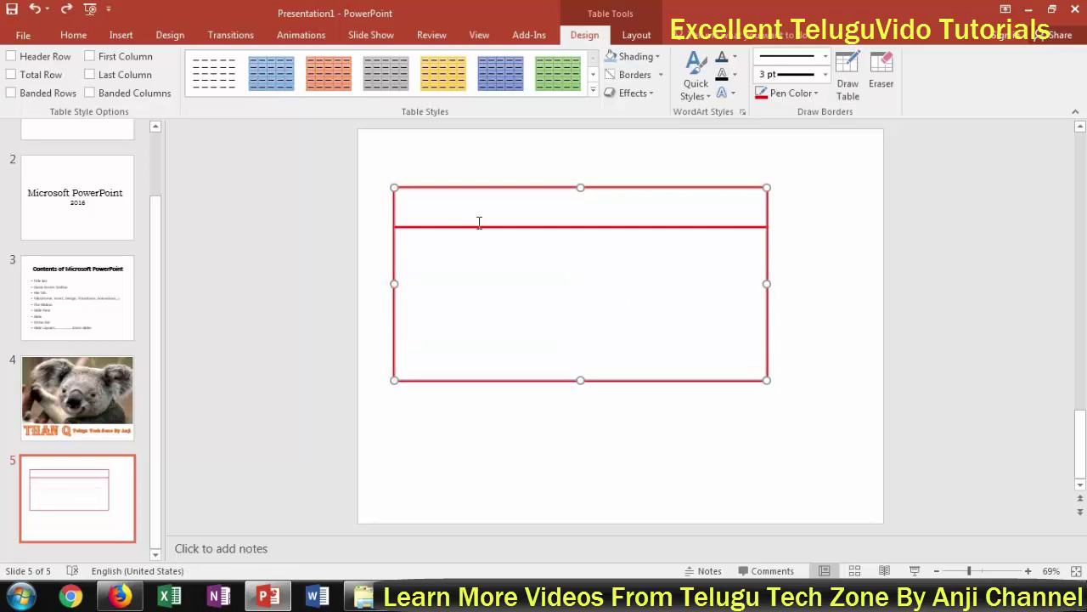
left_click(848, 78)
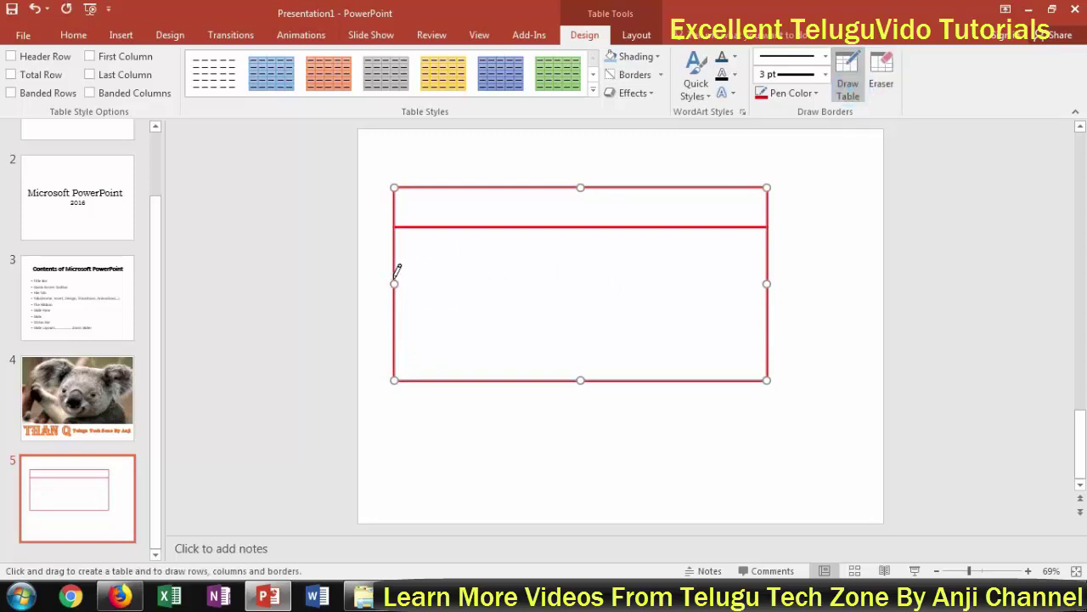
mouse_move(393, 280)
left_mouse_down()
mouse_move(556, 269)
mouse_move(534, 299)
left_mouse_up()
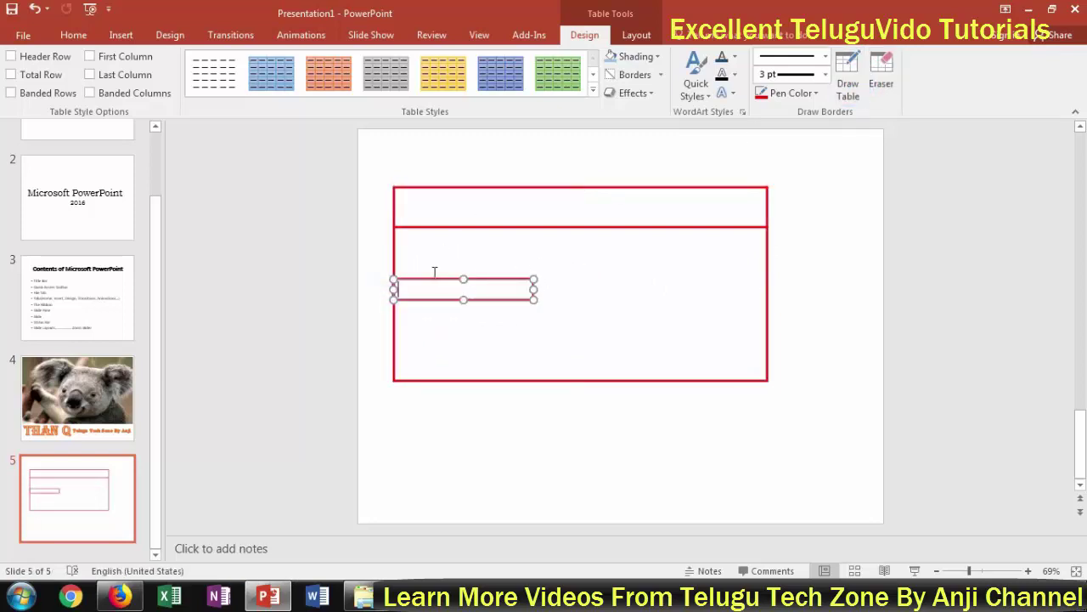
key("ctrl+z")
left_click(848, 78)
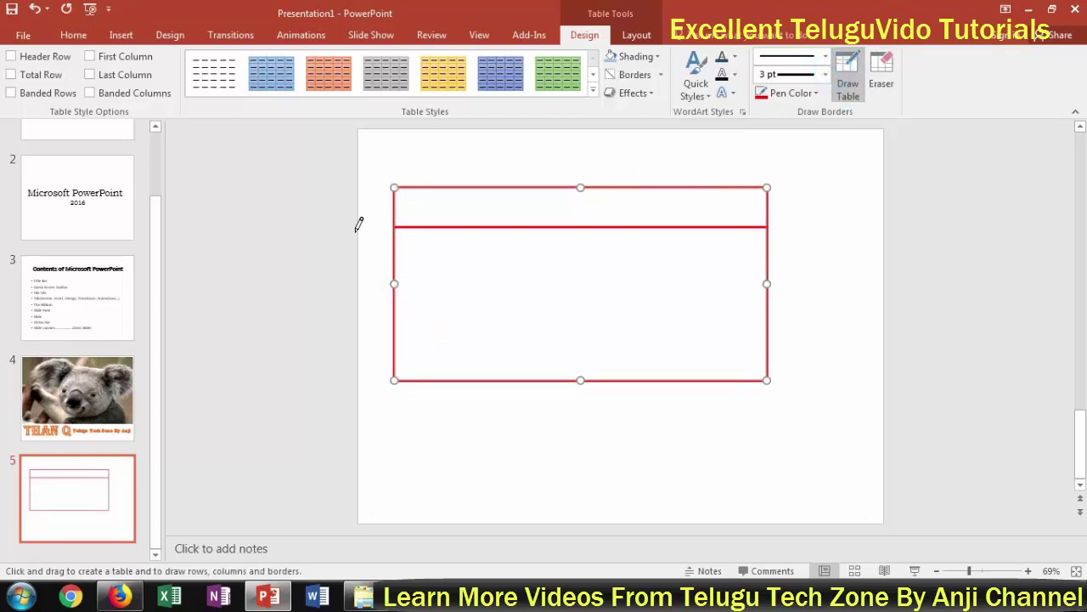
- Attempt vertical column dividers, undoing the stray narrow tables created
mouse_move(442, 182)
left_mouse_down()
mouse_move(451, 315)
mouse_move(432, 333)
left_mouse_up()
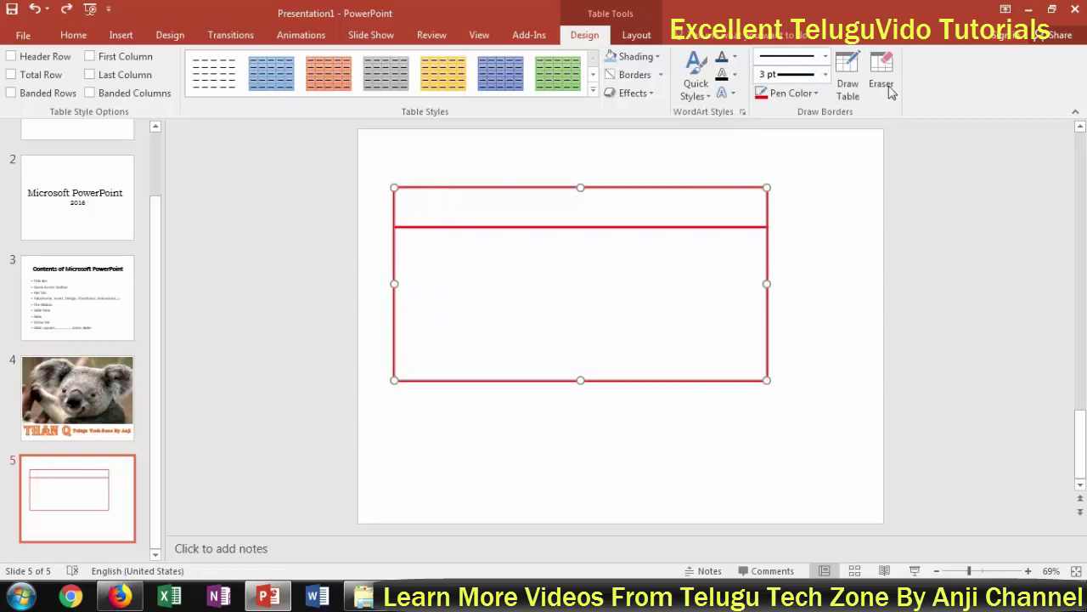
left_click(847, 78)
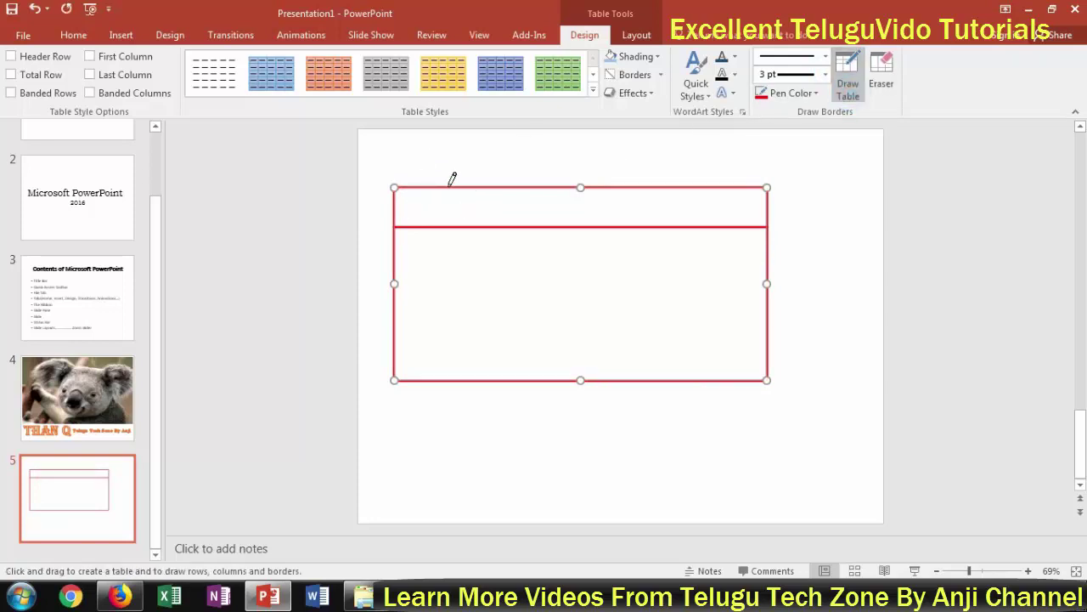
mouse_move(450, 182)
left_mouse_down()
mouse_move(454, 300)
mouse_move(440, 382)
mouse_move(468, 376)
mouse_move(458, 383)
left_mouse_up()
key("ctrl+z")
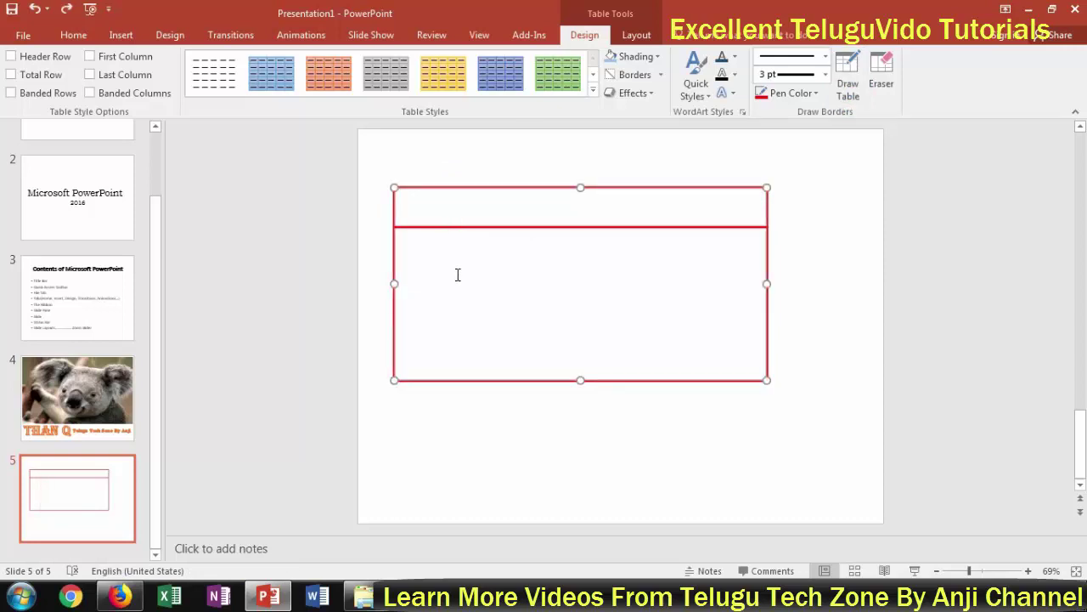
left_click(853, 79)
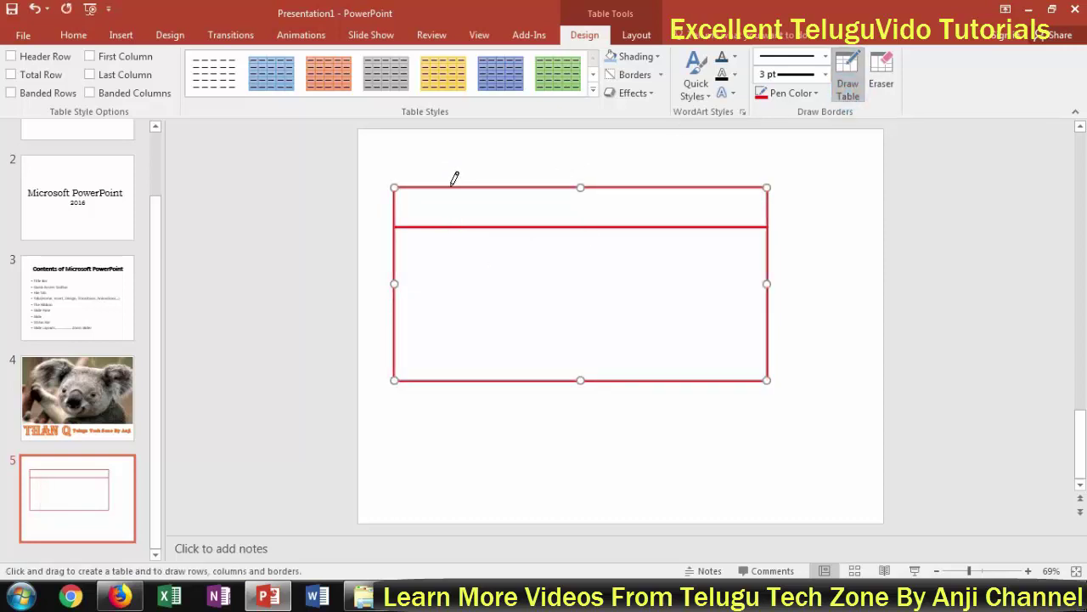
mouse_move(454, 178)
left_mouse_down()
mouse_move(481, 326)
mouse_move(416, 342)
mouse_move(468, 379)
mouse_move(469, 411)
left_mouse_up()
key("ctrl+z")
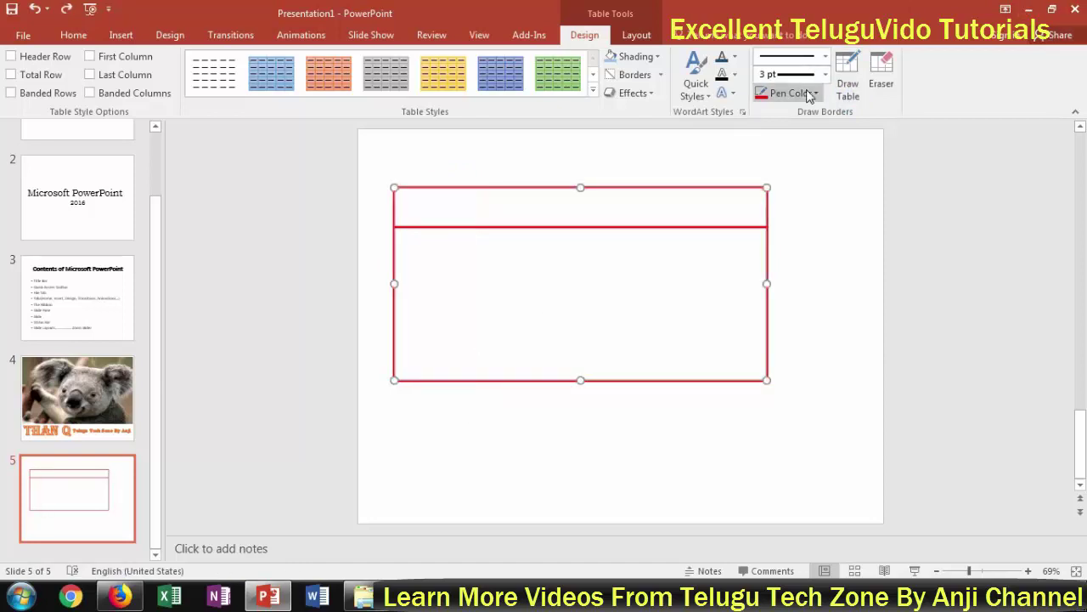
left_click(848, 85)
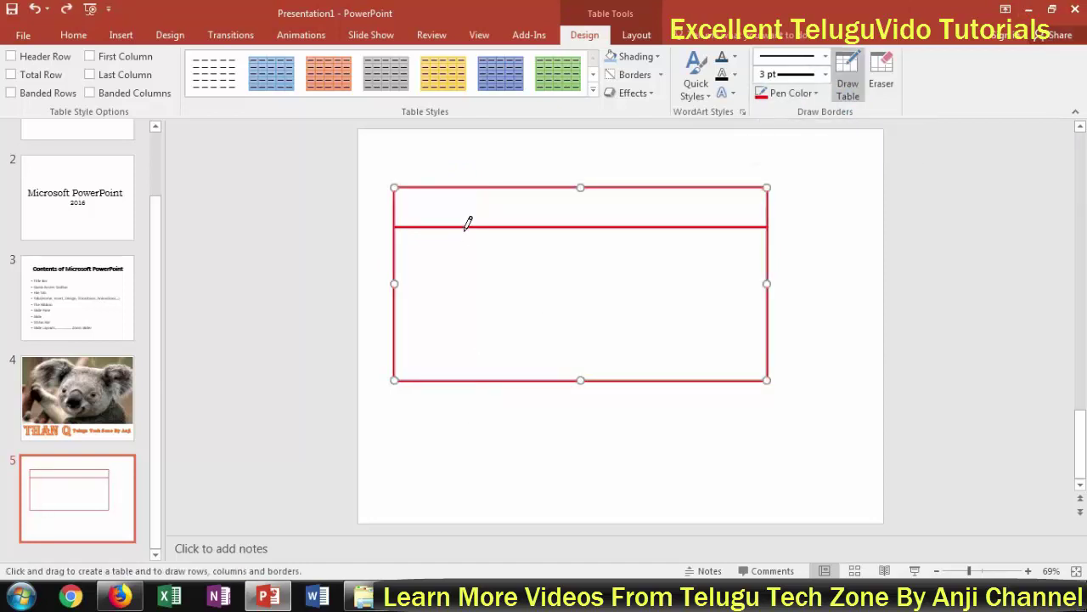
- Draw two more row lines and three column dividers to form a 4×4 grid
left_click_drag(400, 286, 718, 286)
mouse_move(414, 326)
left_mouse_down()
mouse_move(461, 337)
mouse_move(695, 323)
left_mouse_up()
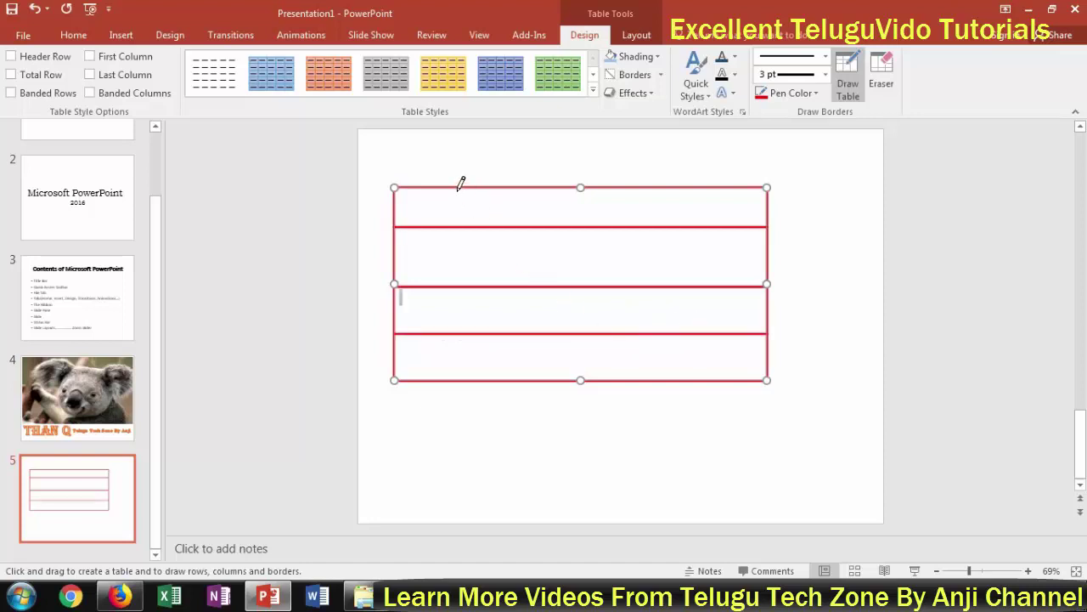
left_click_drag(458, 192, 464, 375)
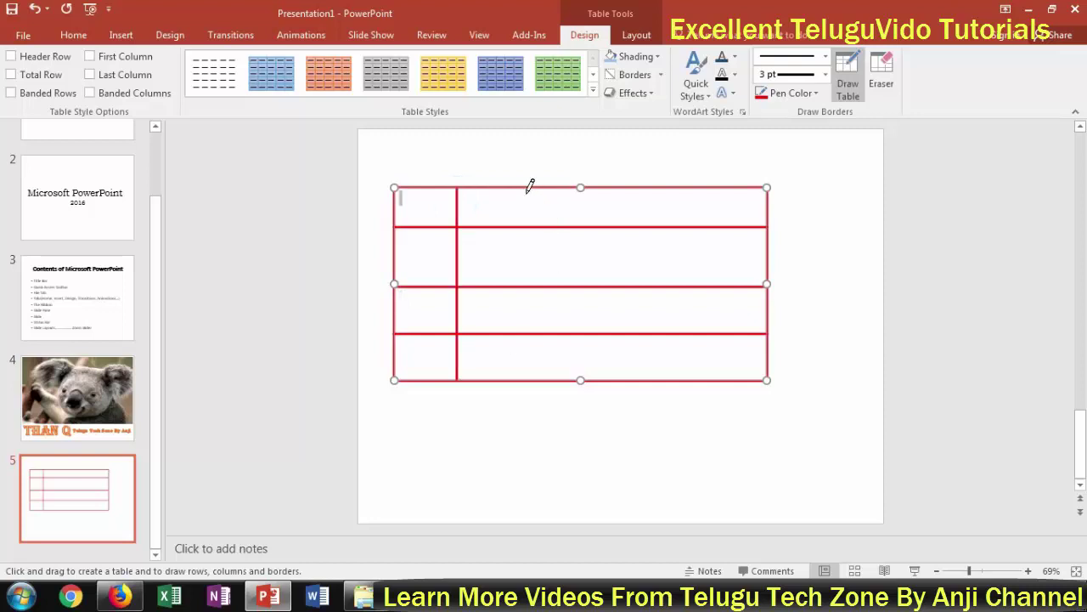
left_click_drag(529, 185, 542, 285)
left_click_drag(549, 370, 549, 377)
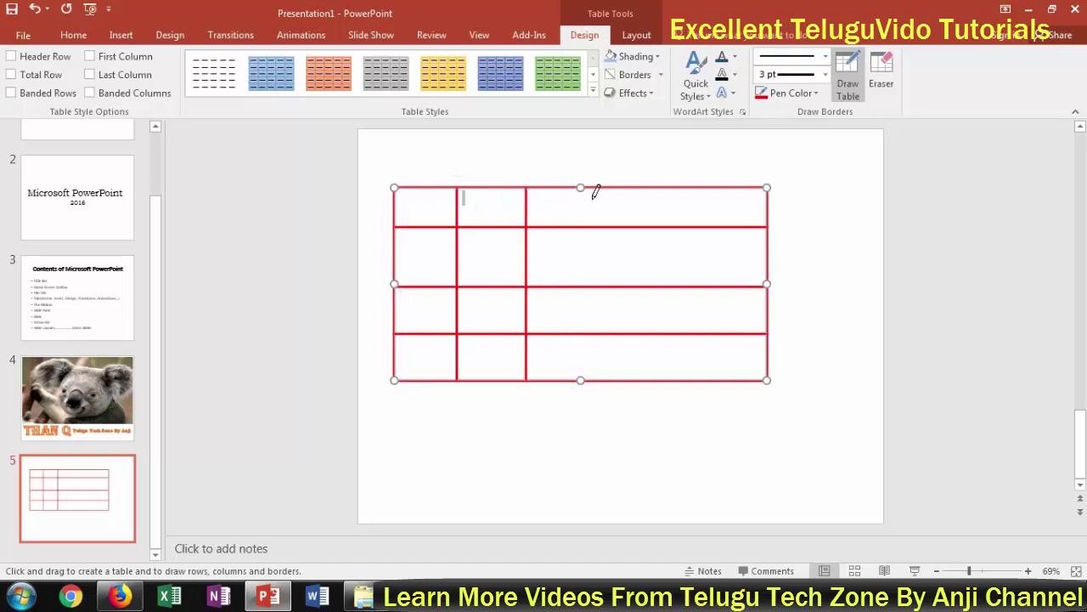
mouse_move(603, 183)
left_mouse_down()
mouse_move(612, 369)
mouse_move(575, 339)
left_mouse_up()
key("ctrl+z")
left_click(848, 81)
left_click_drag(595, 194, 611, 376)
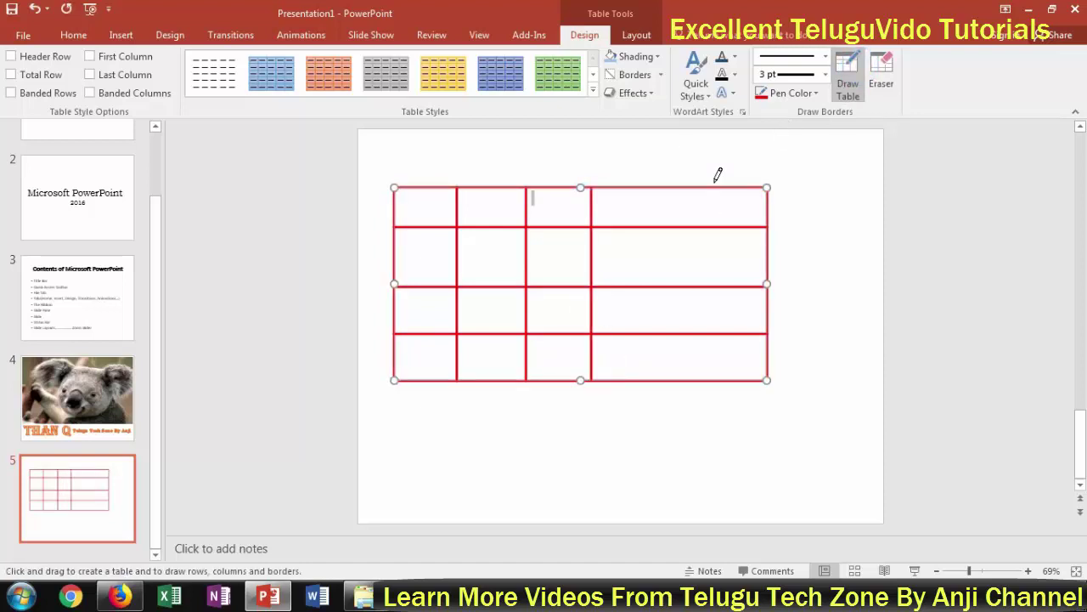
- Draw two more column borders in the table, the second in light blue
left_click(814, 93)
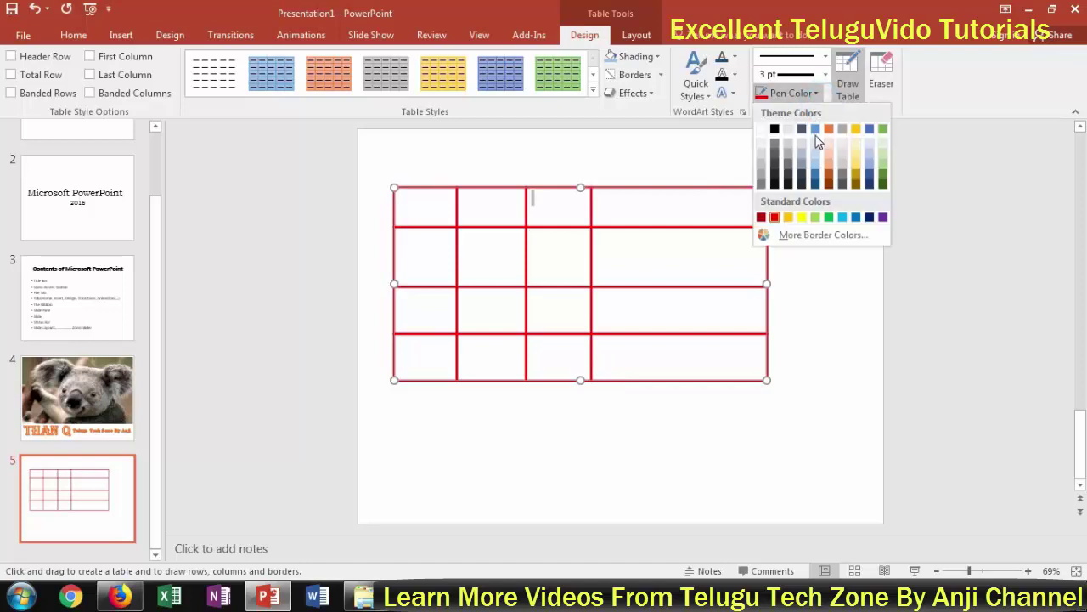
left_click(815, 129)
left_click_drag(666, 197, 663, 378)
left_click(791, 92)
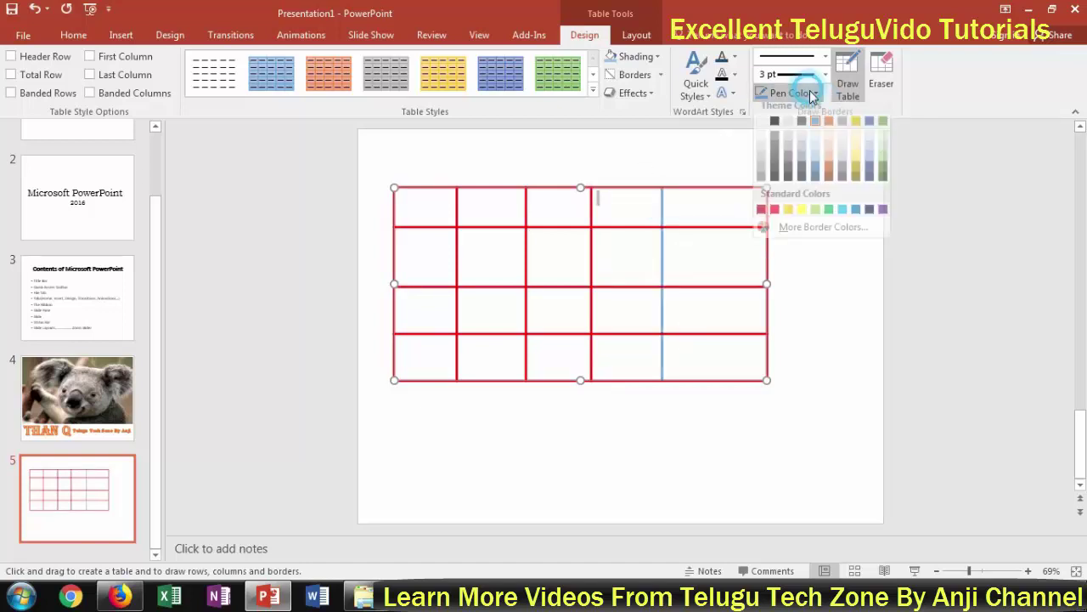
left_click(848, 218)
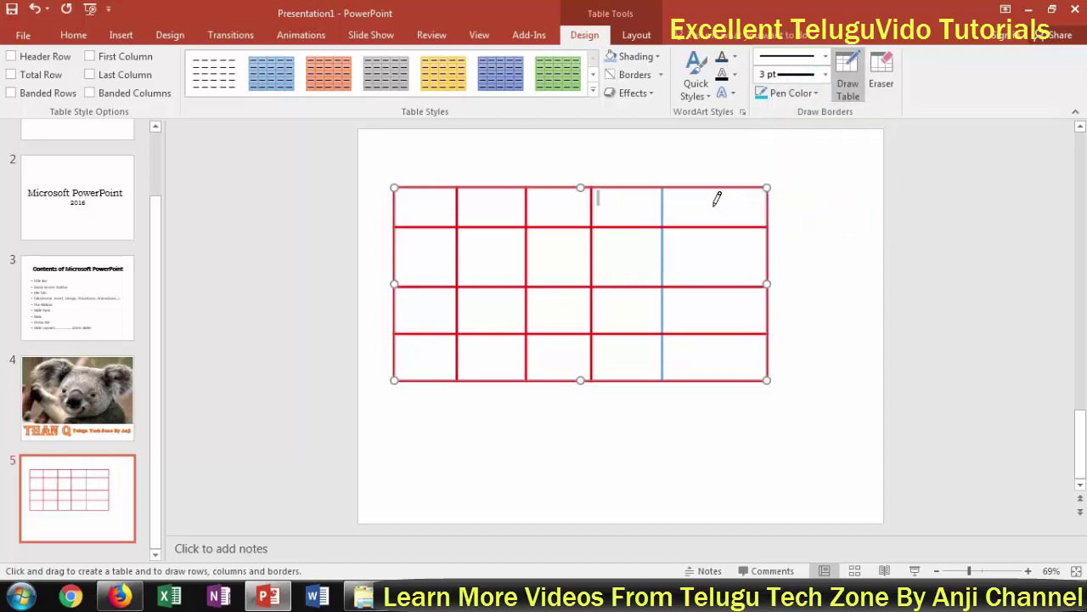
left_click_drag(717, 198, 729, 376)
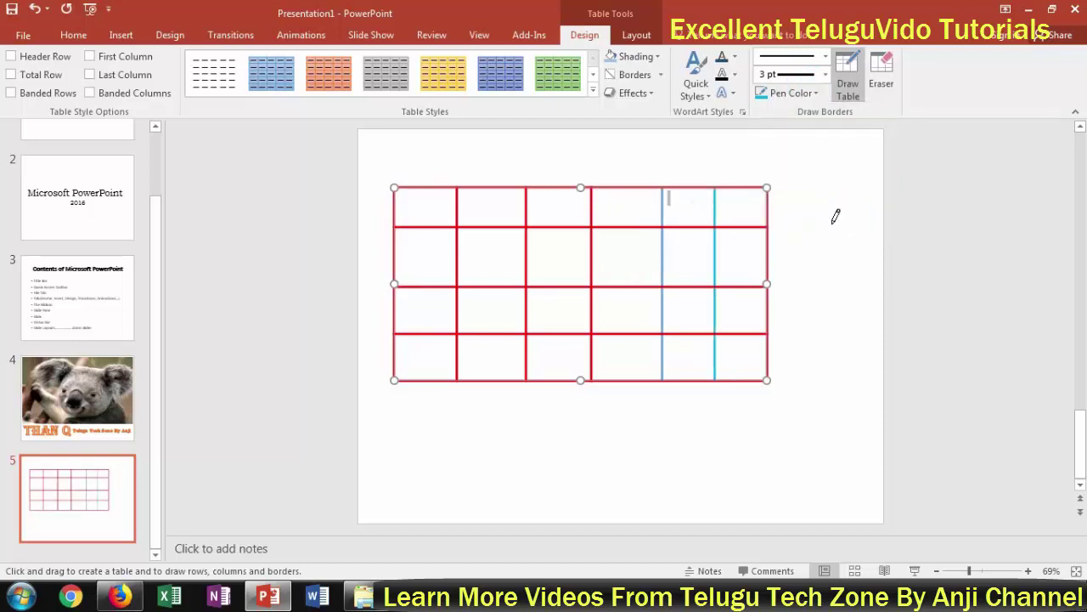
- Erase the top-row dividers with the Eraser, then select the whole drawn table
left_click(881, 79)
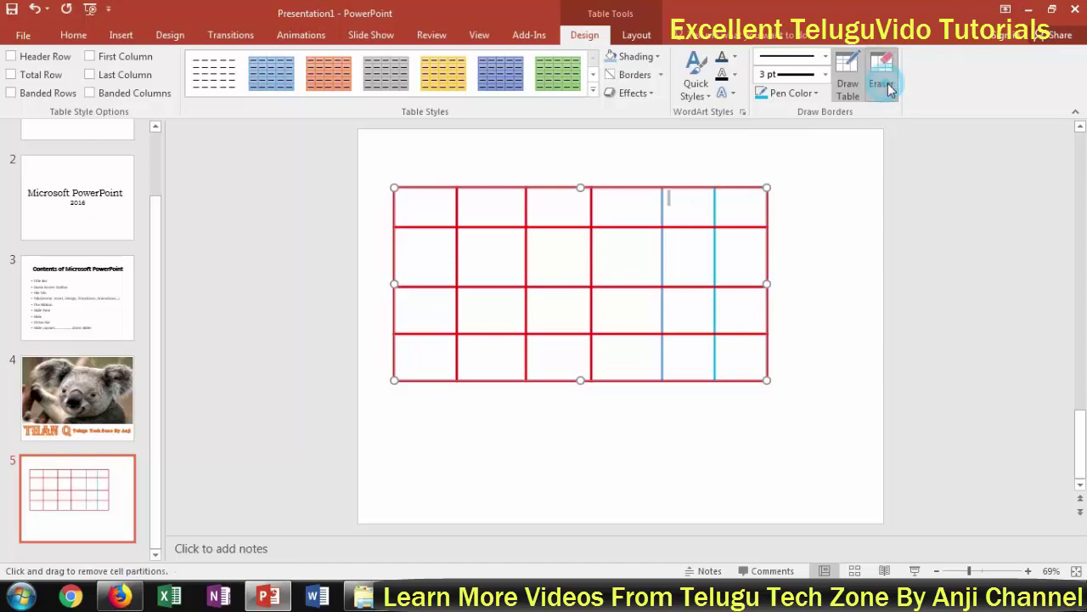
left_click(740, 227)
left_click(687, 228)
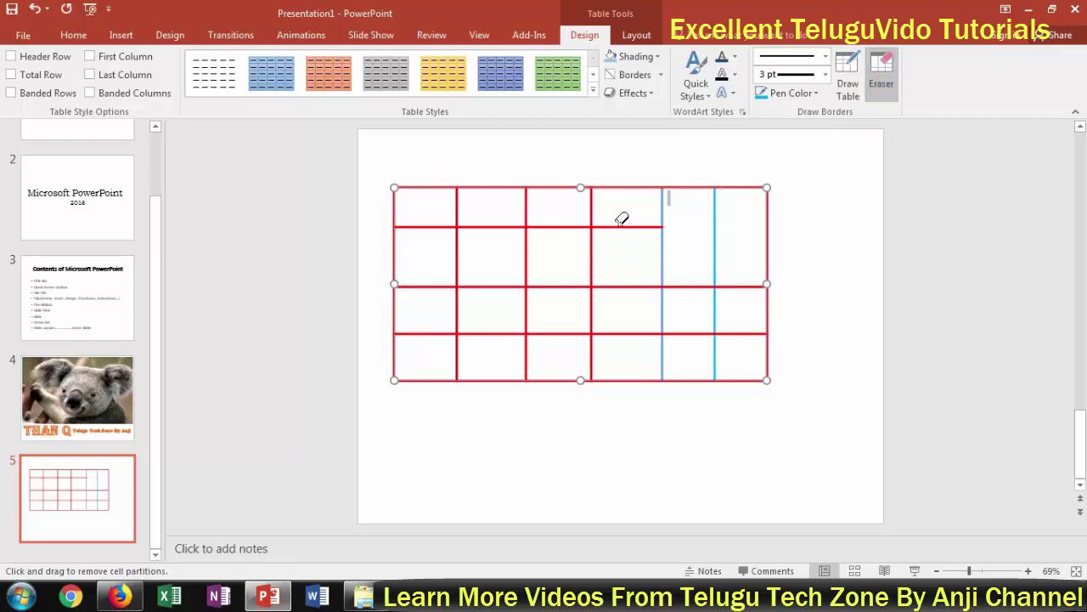
left_click(624, 227)
left_click(553, 229)
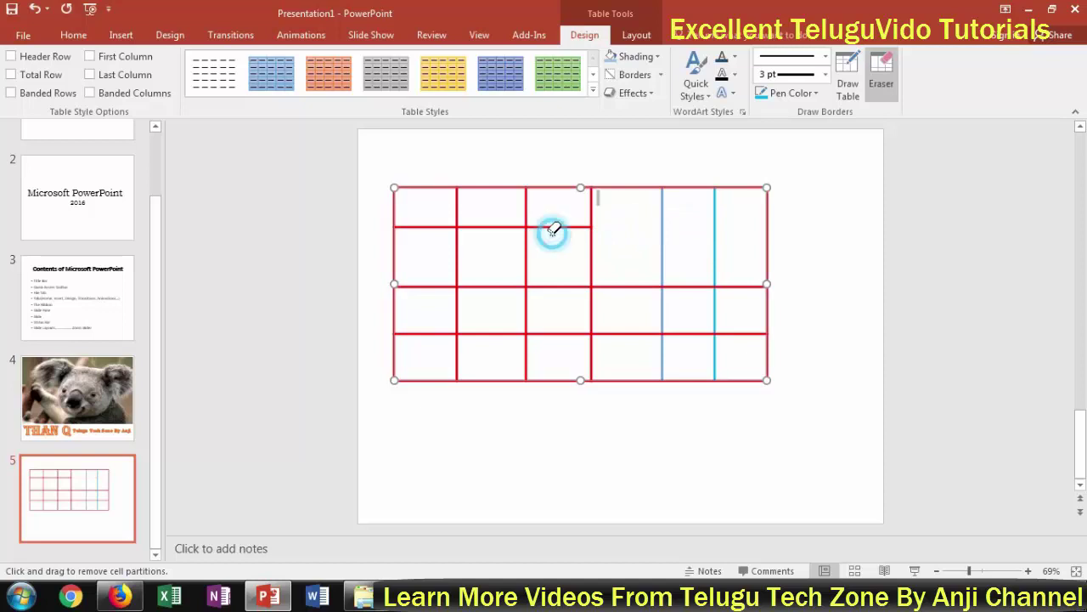
left_click(548, 226)
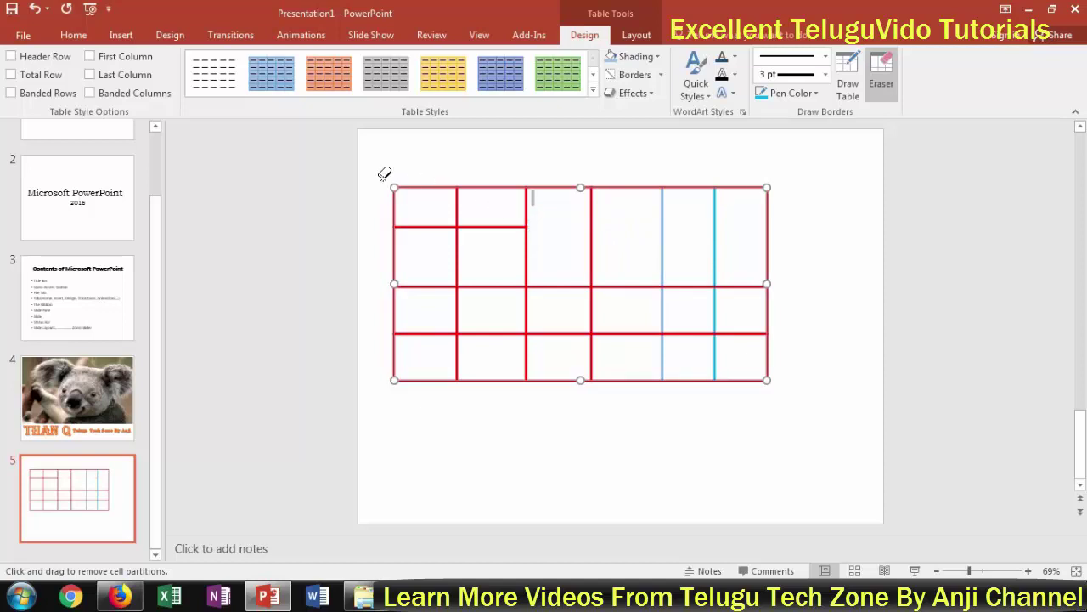
mouse_move(385, 178)
left_mouse_down()
mouse_move(430, 303)
mouse_move(668, 444)
mouse_move(845, 409)
mouse_move(845, 420)
left_mouse_up()
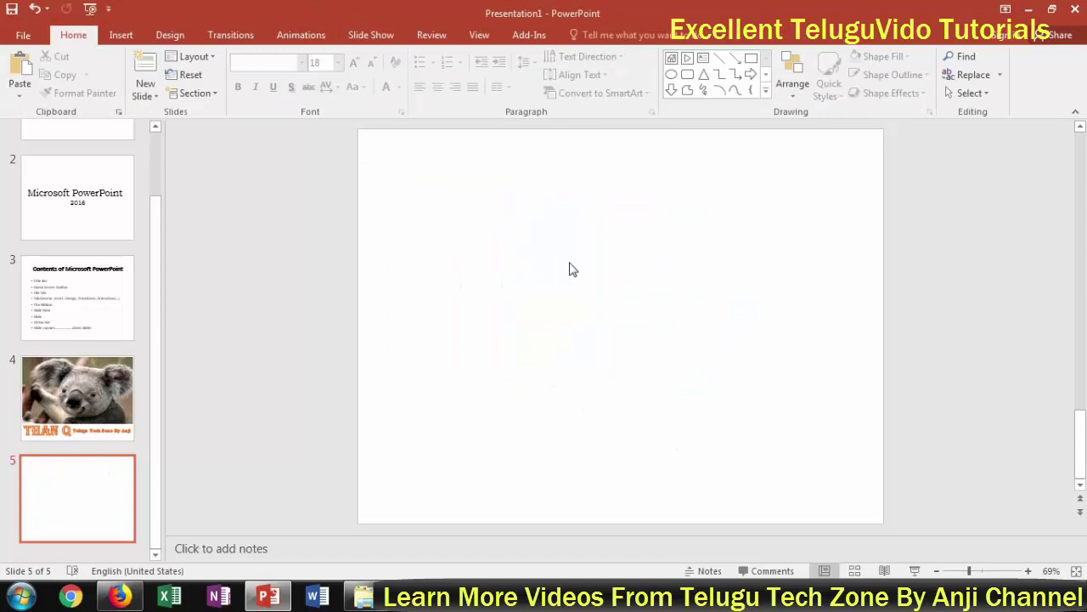
- Embed an Excel spreadsheet enlarged to 13 rows by 6 columns, dismissing the activation prompt
left_click(120, 35)
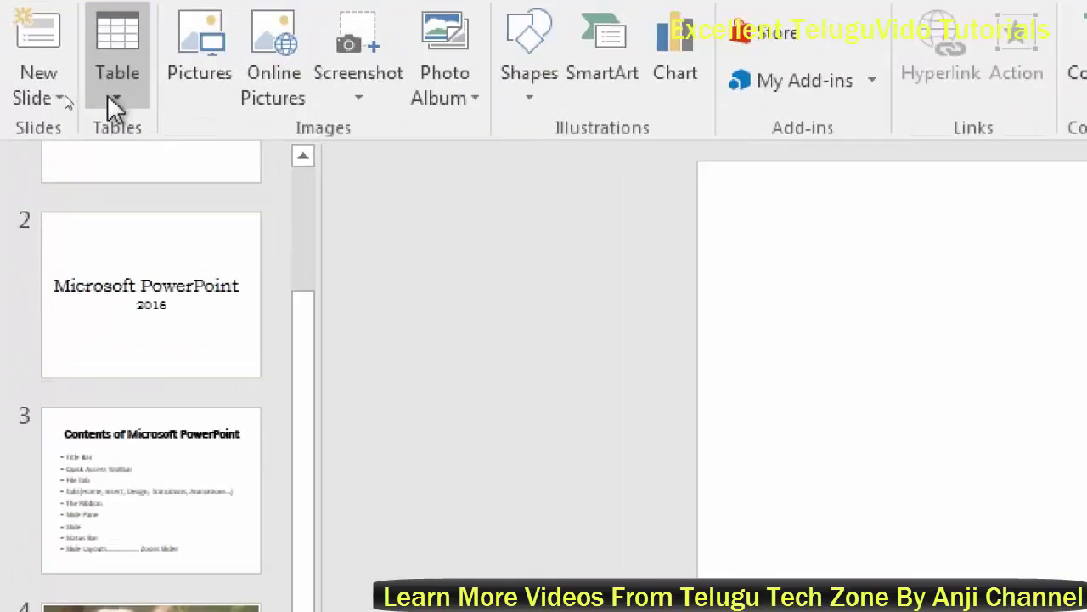
left_click(133, 101)
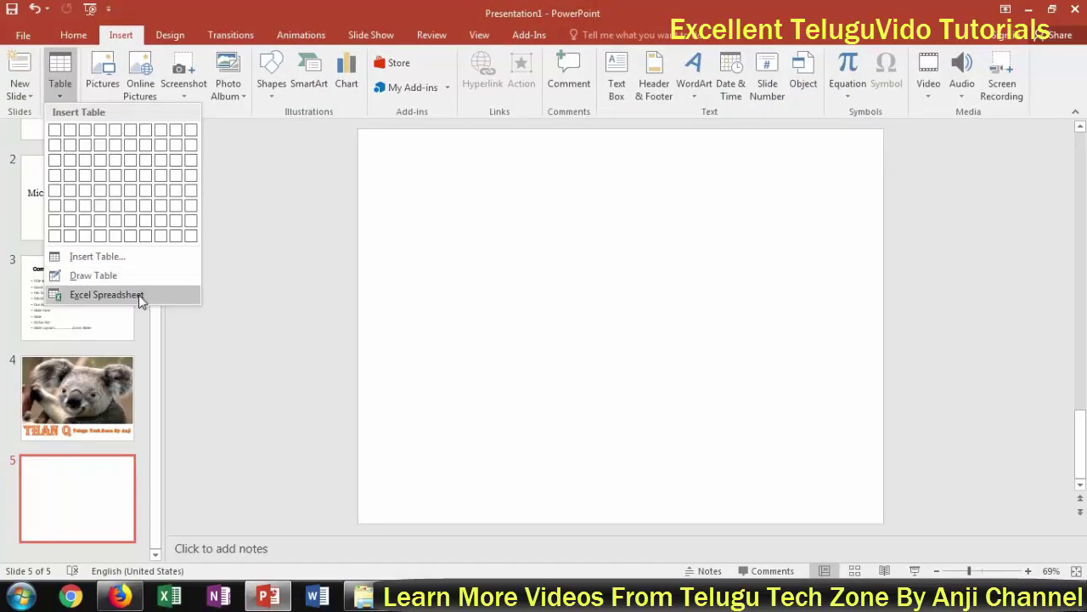
left_click(107, 295)
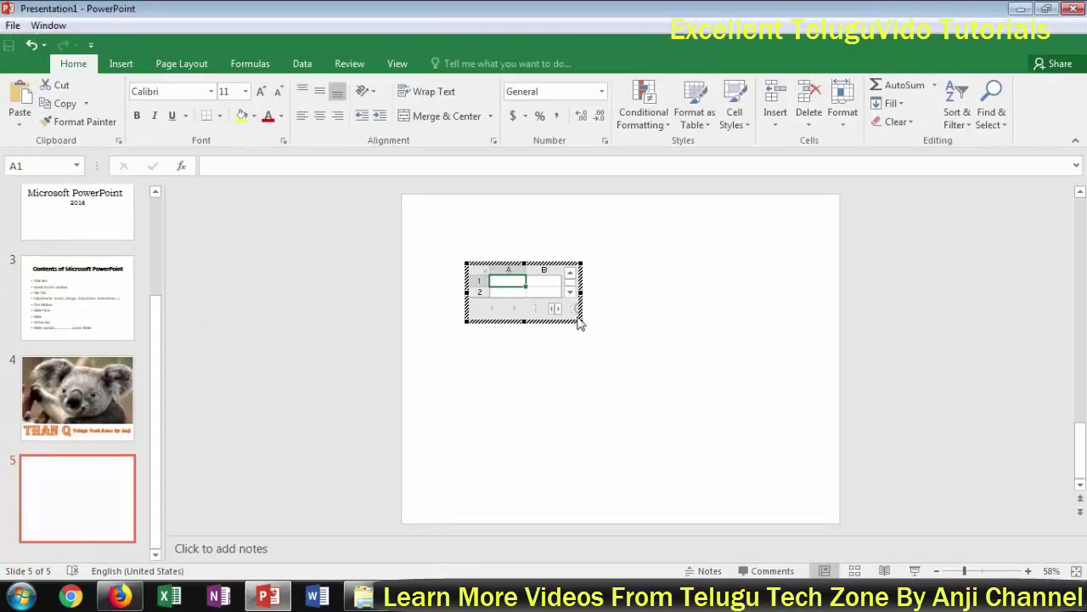
left_click_drag(584, 324, 676, 413)
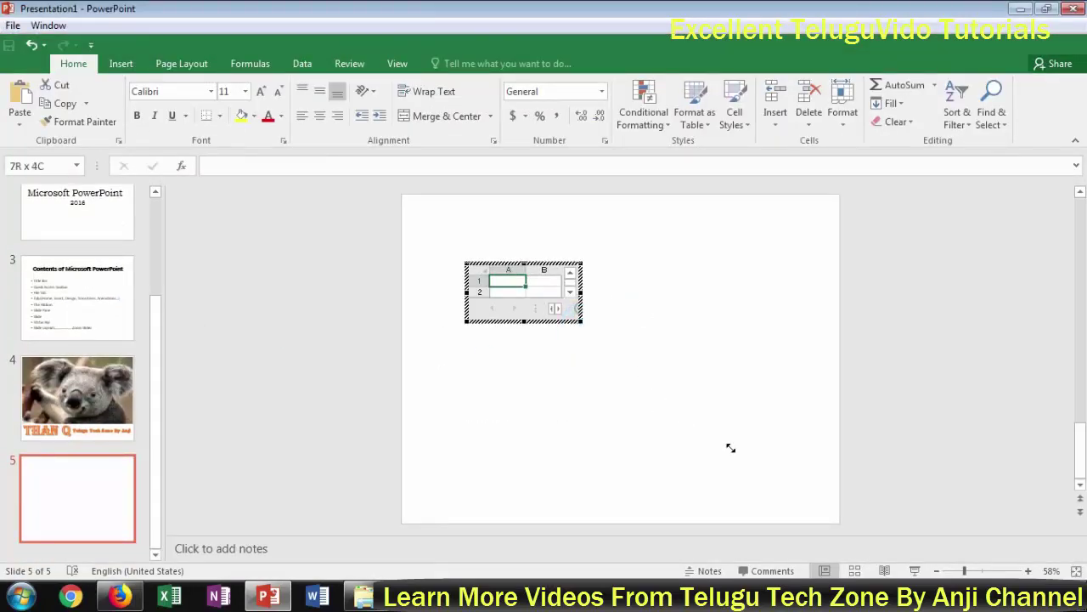
left_click_drag(731, 448, 746, 464)
left_click_drag(678, 425, 759, 456)
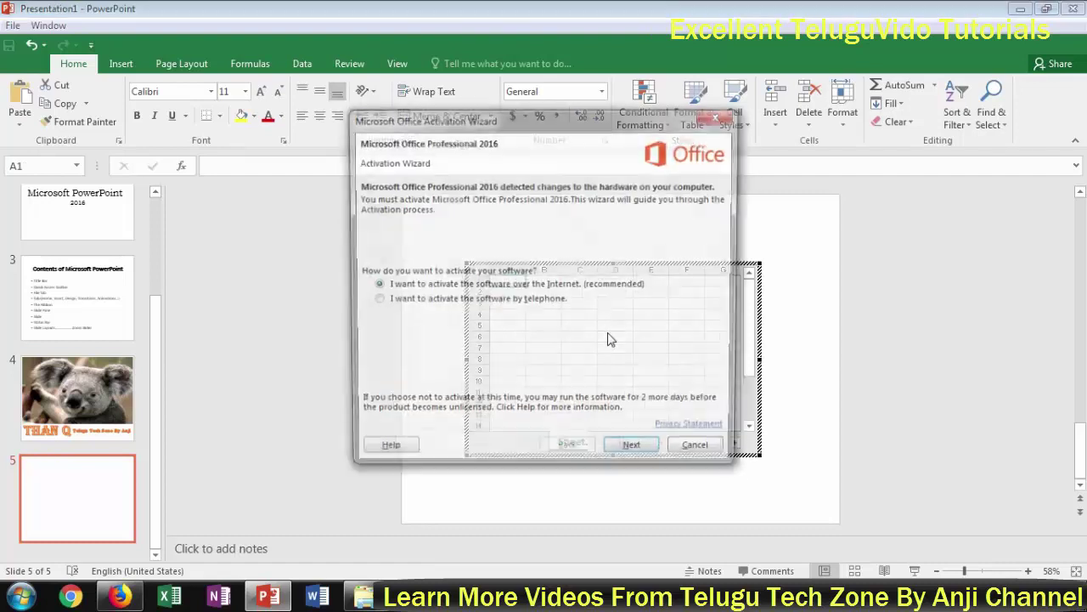
left_click(702, 453)
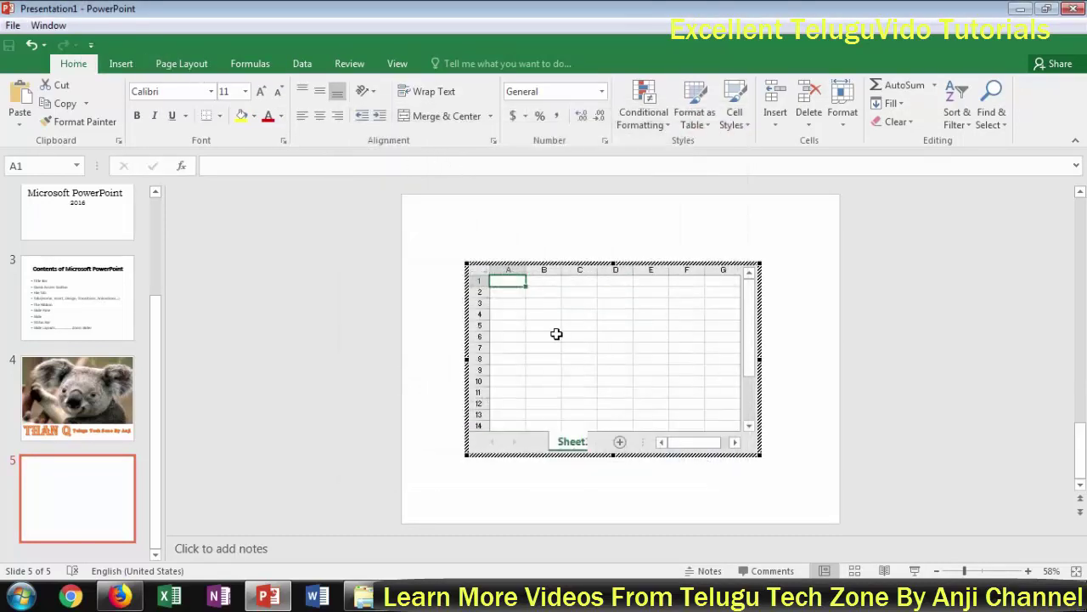
- Enter headers Slno, Name, Telugu, Hindi, English, Total in A1:F1 and return to the slide
left_click(513, 282)
type("Slno")
key("Tab")
type("Na")
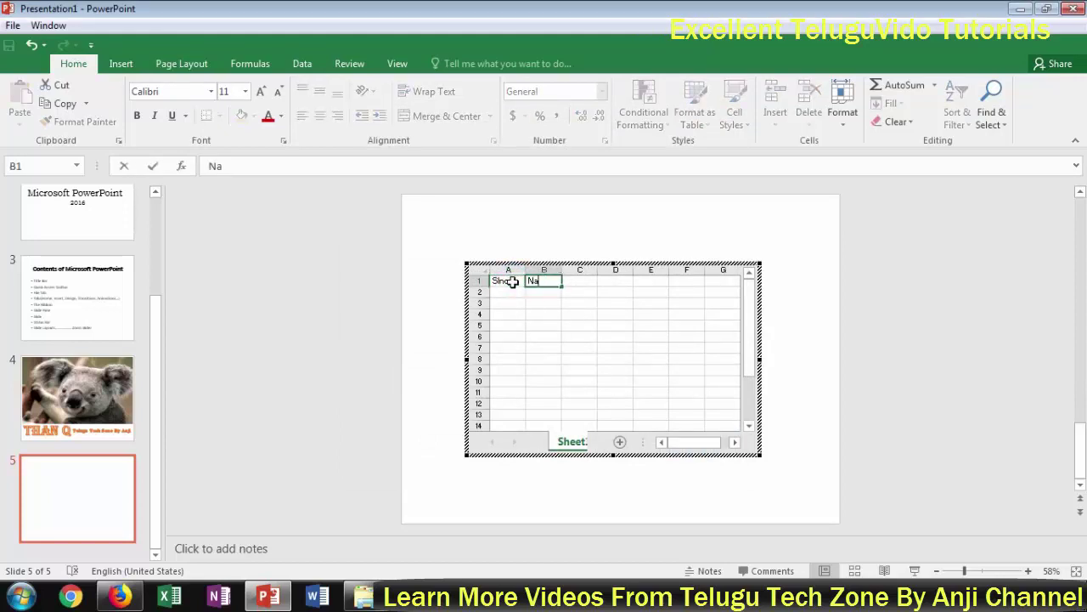
type("me")
key("Tab")
type("Telugu")
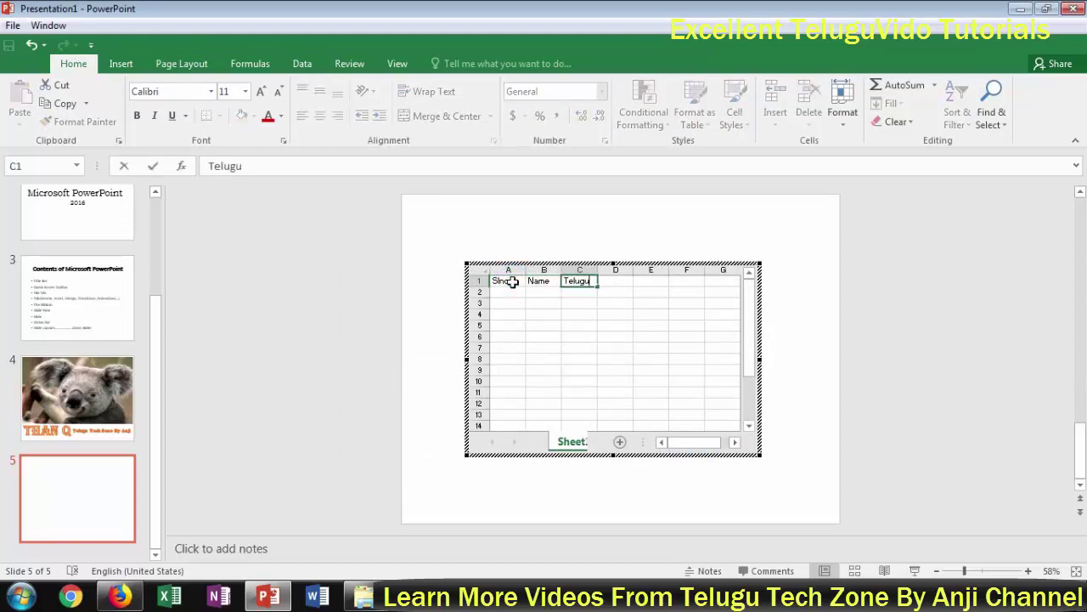
key("Tab")
type("Hindi")
key("Tab")
type("En")
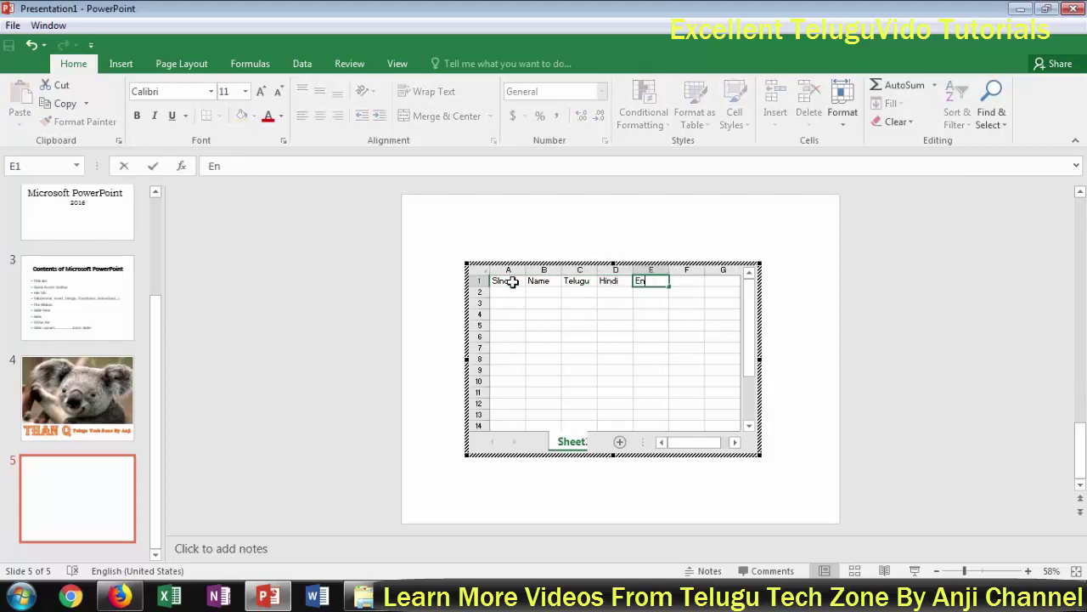
type("glish")
key("Tab")
type("To")
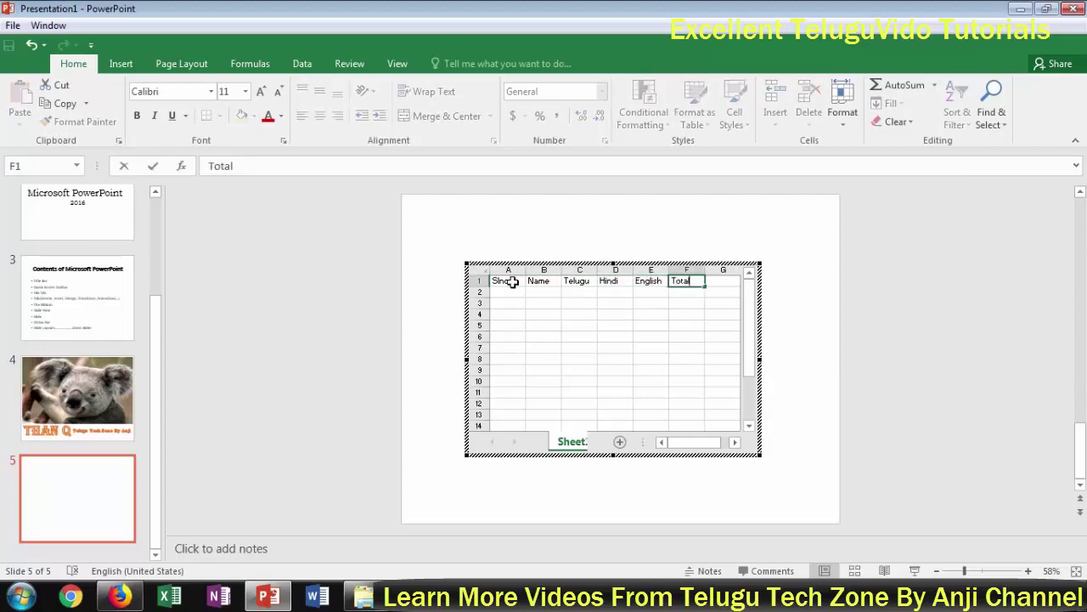
type("tal")
key("Return")
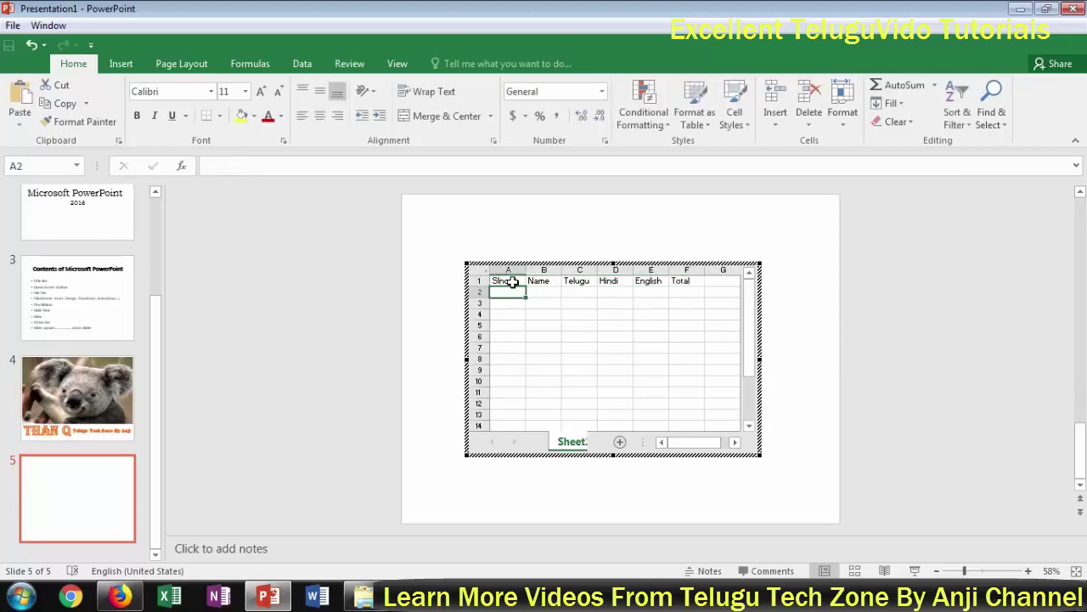
left_click(785, 267)
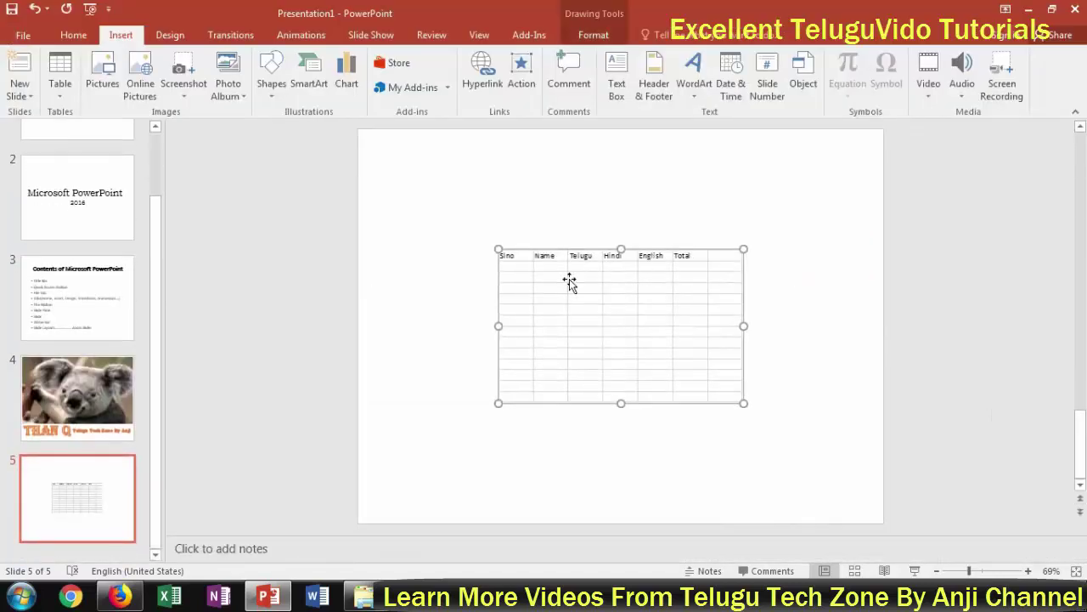
- Enlarge the embedded worksheet, browse Drawing Tools Format options unchanged, then delete the worksheet
left_click_drag(498, 249, 412, 196)
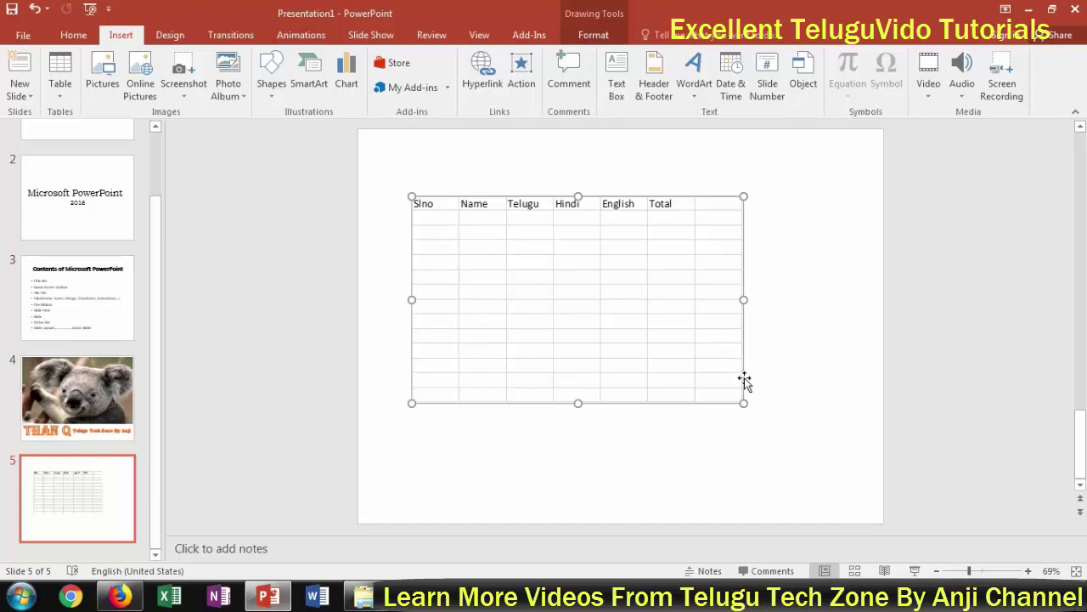
left_click(595, 35)
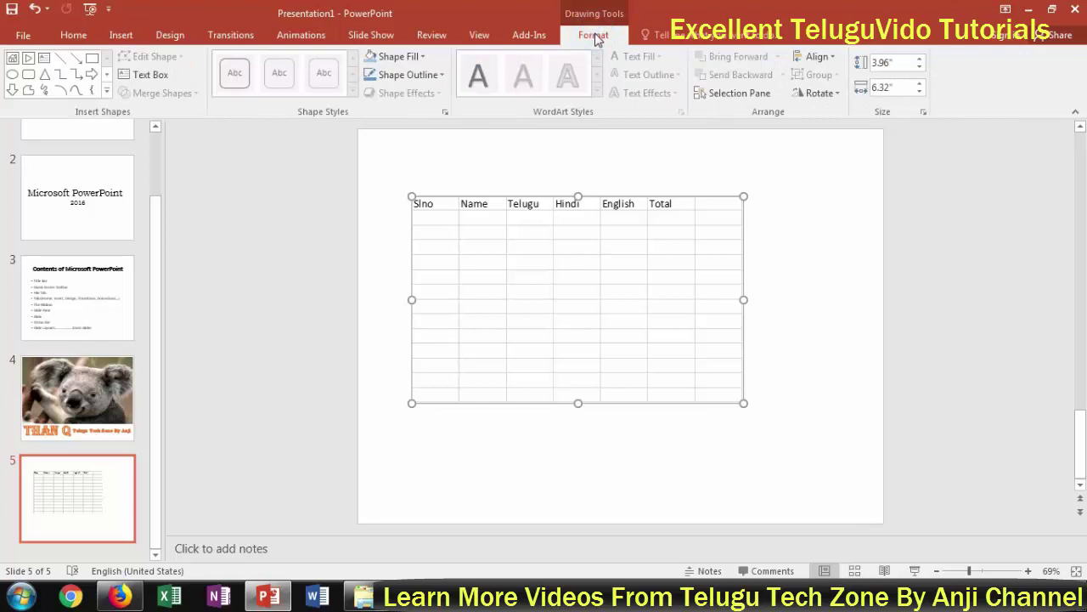
left_click(146, 75)
left_click(145, 76)
left_click(423, 58)
left_click(418, 57)
key("Delete")
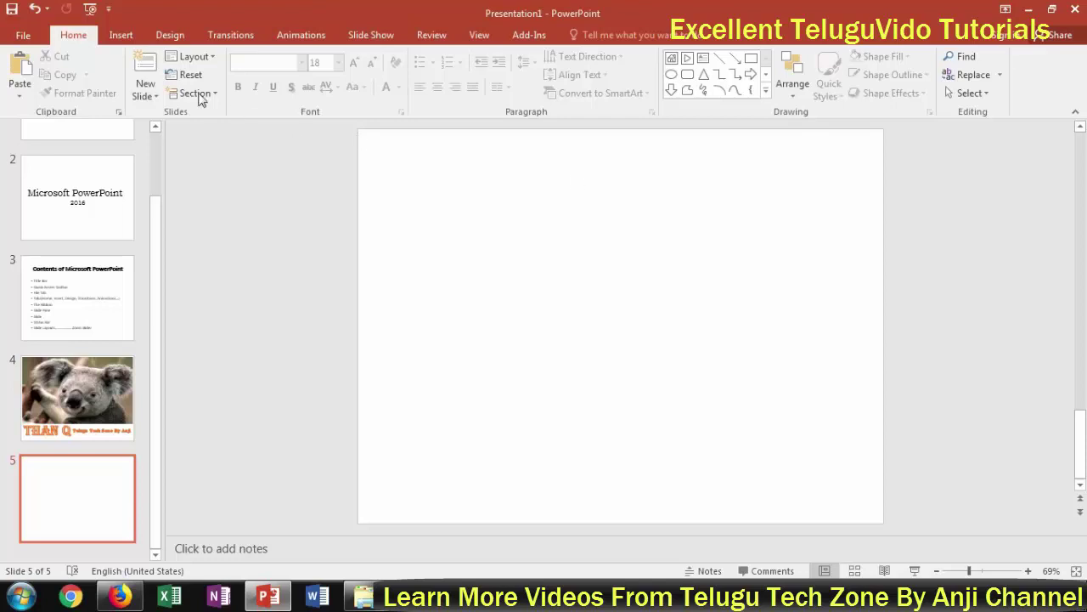
left_click(119, 38)
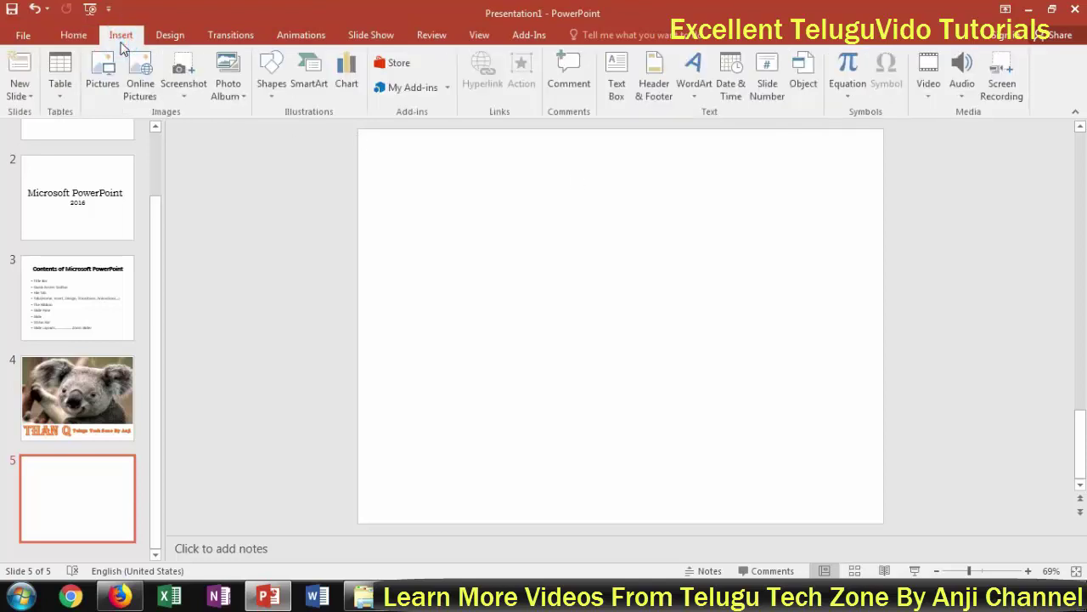